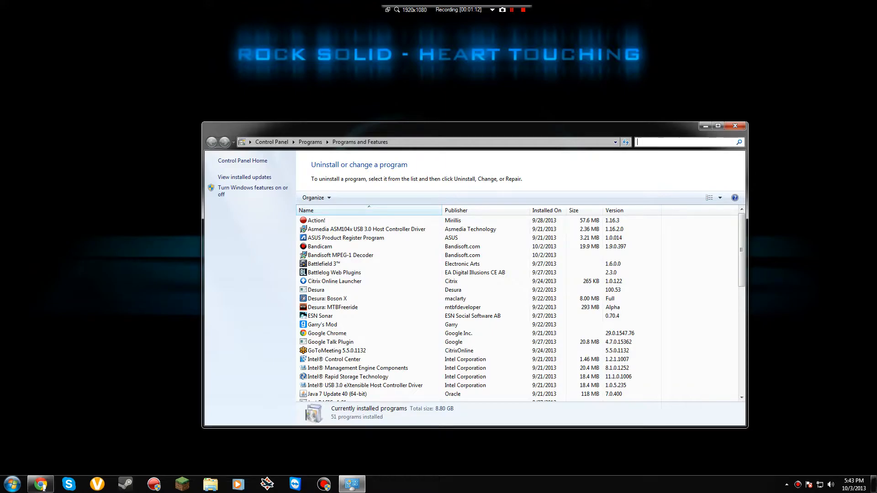
# Search the installed programs for "java" and inspect the matching entry
pyautogui.write('java')
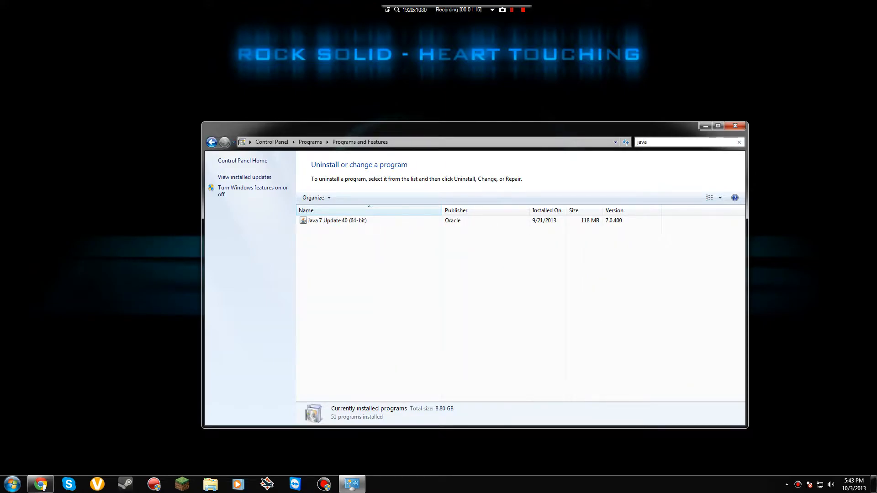
pyautogui.moveTo(475, 128); pyautogui.dragTo(467, 110)
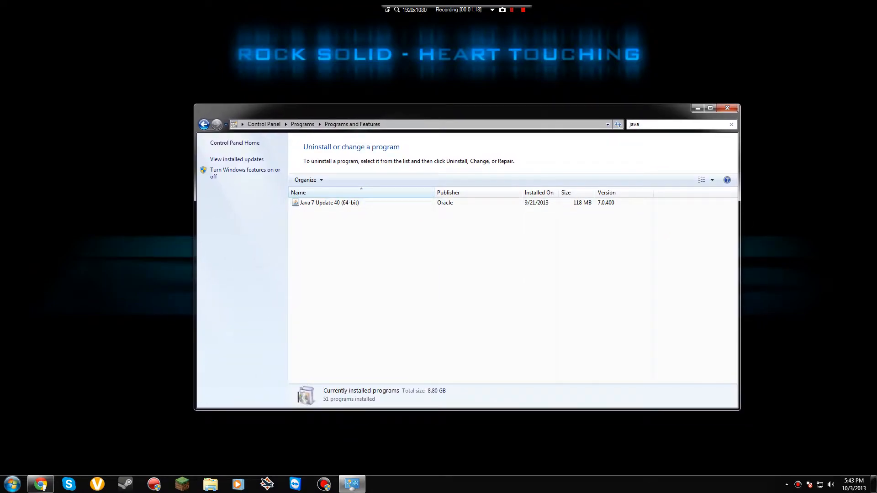
pyautogui.click(393, 256)
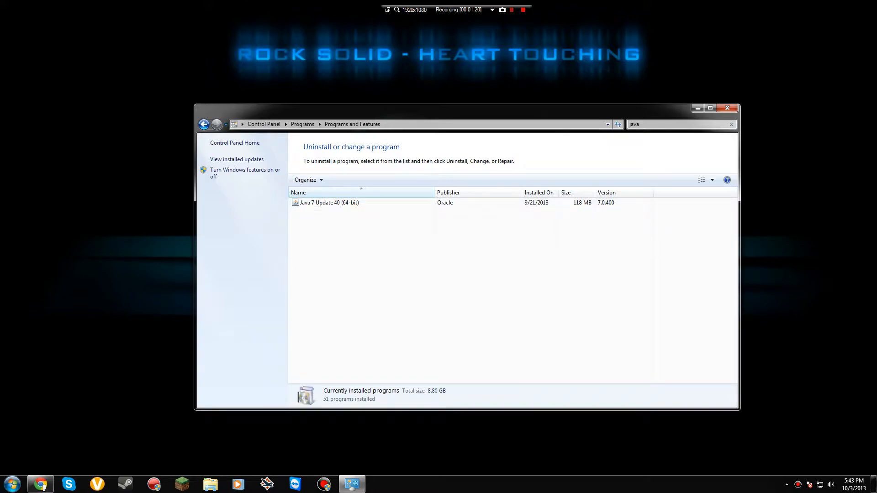
pyautogui.click(347, 203)
pyautogui.click(360, 232)
# Switch to Chrome and review the Windows, Mac, Linux and Solaris installers on the Java manual download page
pyautogui.click(41, 484)
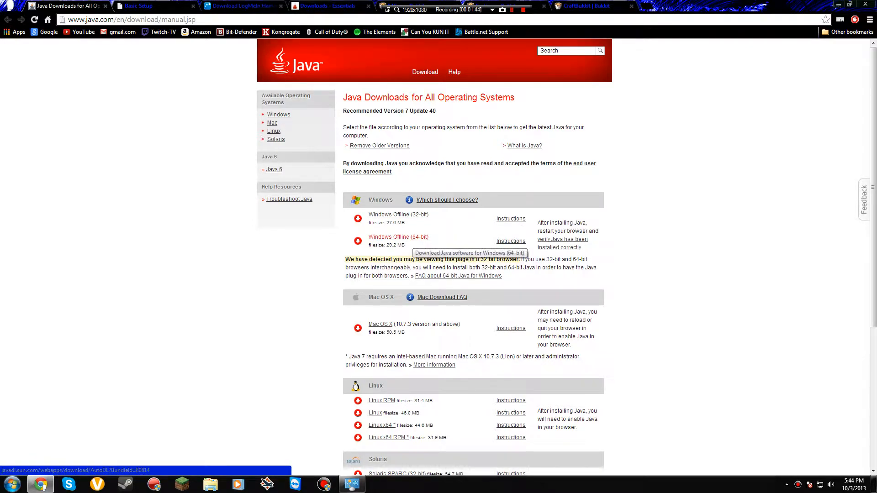
pyautogui.scroll(-1, 423, 242)
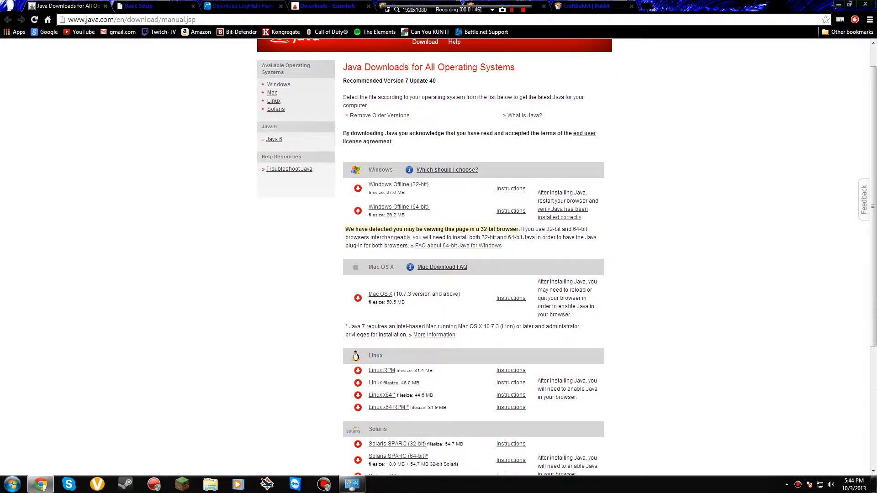
pyautogui.scroll(-3, 397, 322)
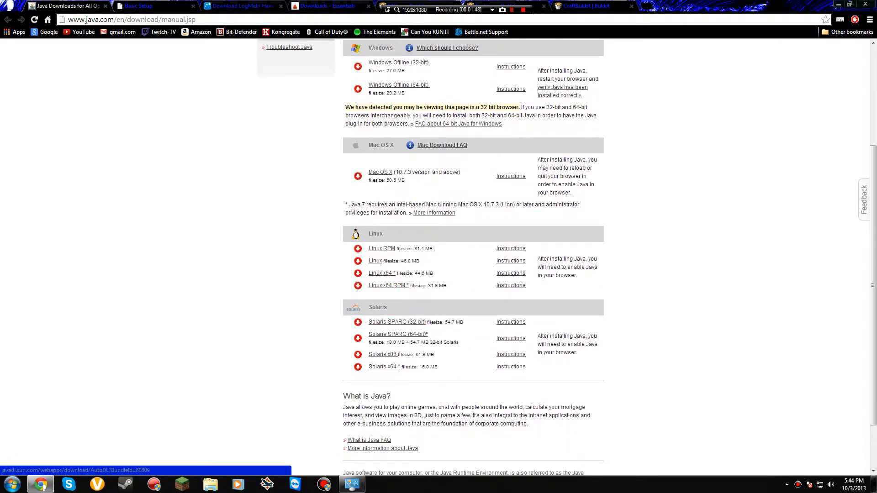
pyautogui.scroll(2, 384, 367)
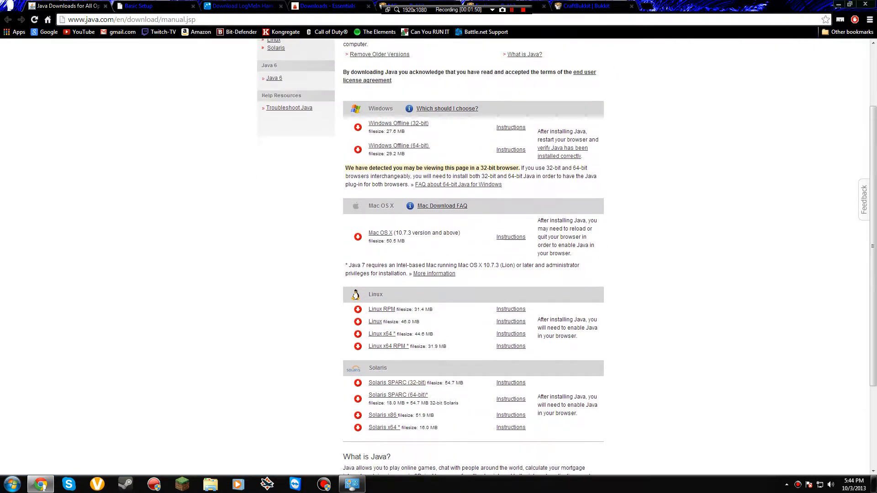
pyautogui.scroll(1, 397, 413)
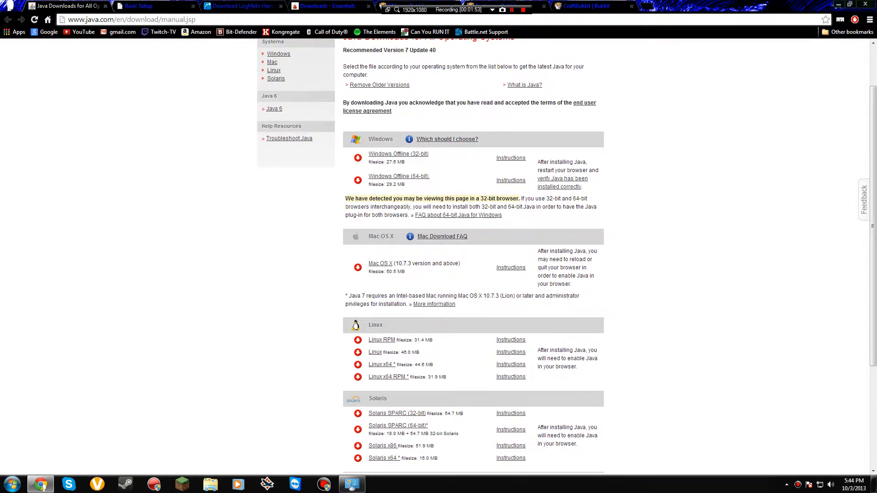
pyautogui.scroll(-1, 397, 397)
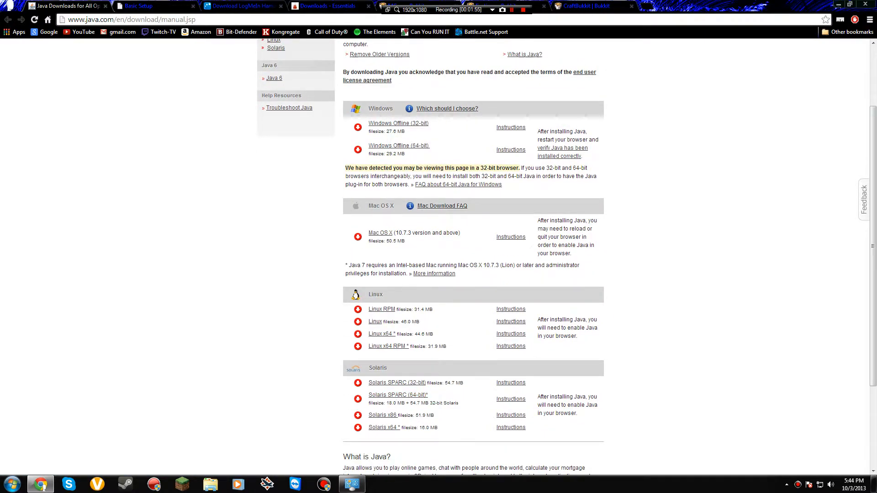
pyautogui.scroll(3, 439, 256)
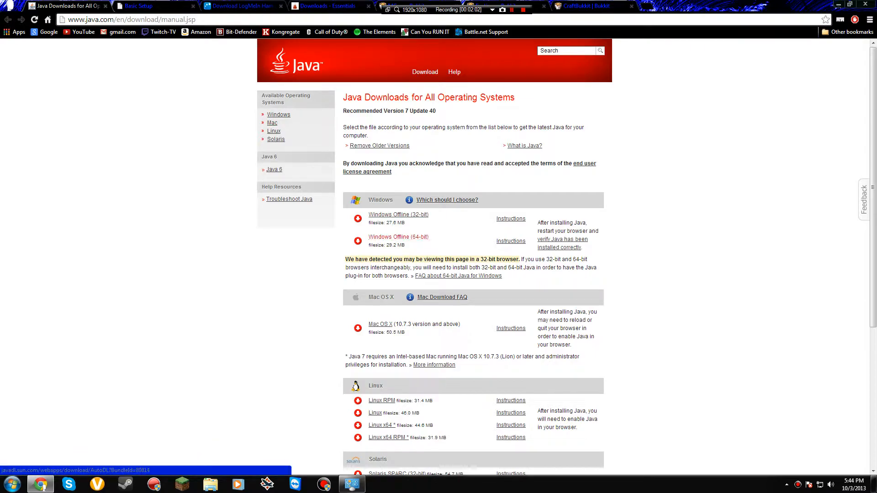
# Check the computer's system type in its basic system properties, and close the System window
pyautogui.click(12, 484)
pyautogui.rightClick(158, 347)
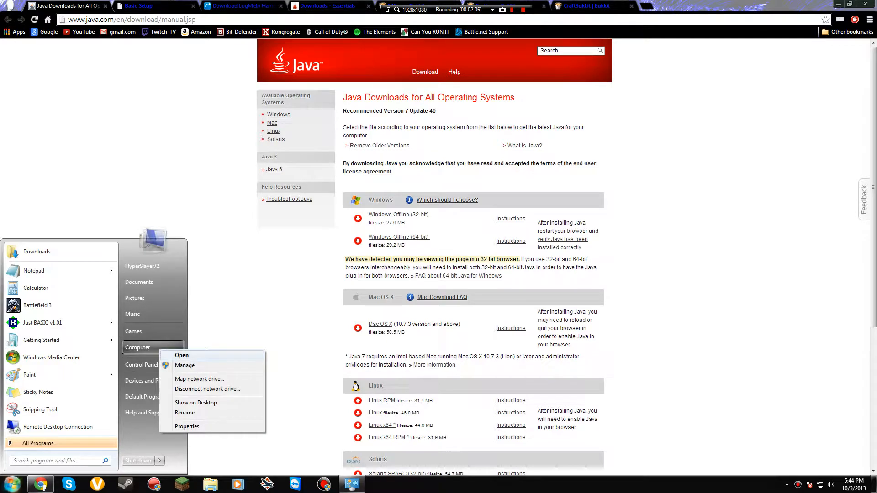
pyautogui.click(183, 427)
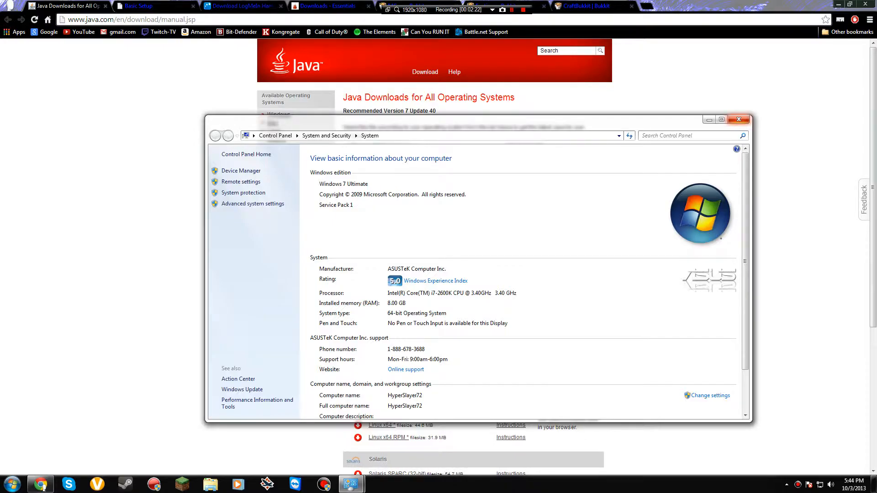
pyautogui.click(738, 119)
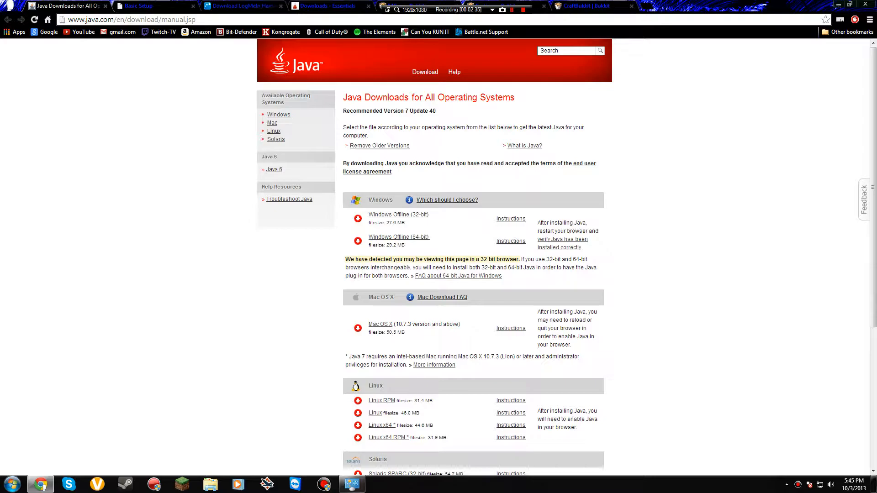
# Return to Programs and Features, check the commands offered for the installed Java entry, and close the window
pyautogui.click(352, 484)
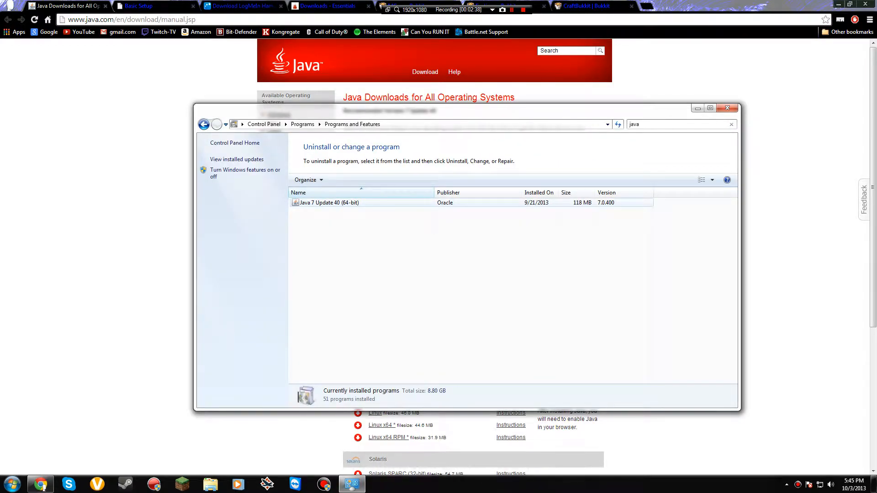
pyautogui.rightClick(343, 204)
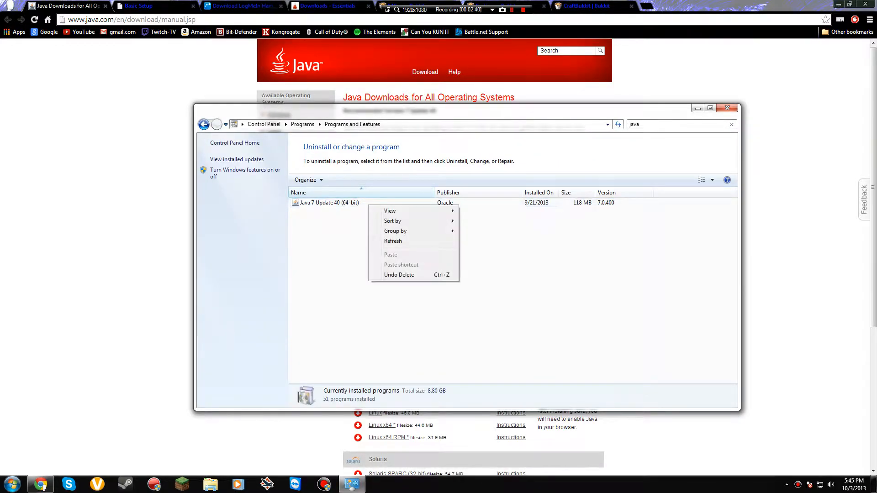
pyautogui.rightClick(332, 206)
pyautogui.click(411, 256)
pyautogui.rightClick(343, 205)
pyautogui.click(411, 256)
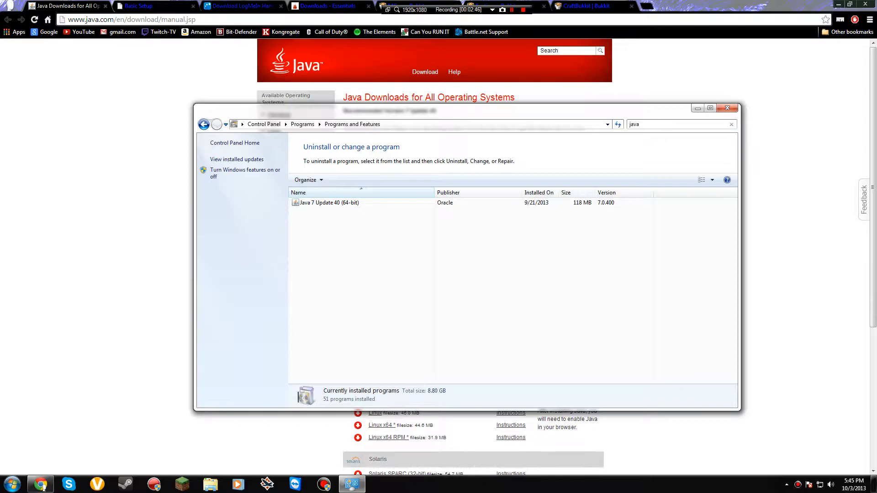
pyautogui.click(727, 108)
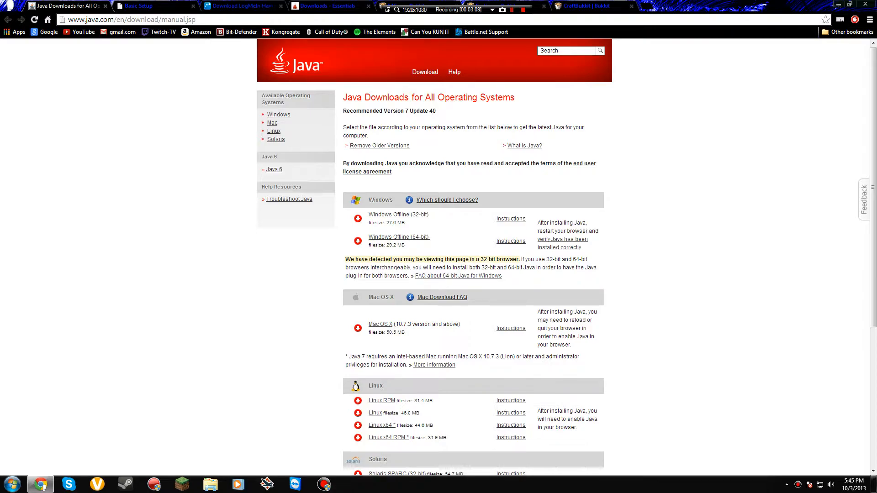
# Move the CraftBukkit page directly after the Java page and look through its list of development builds
pyautogui.moveTo(584, 6); pyautogui.dragTo(179, 6)
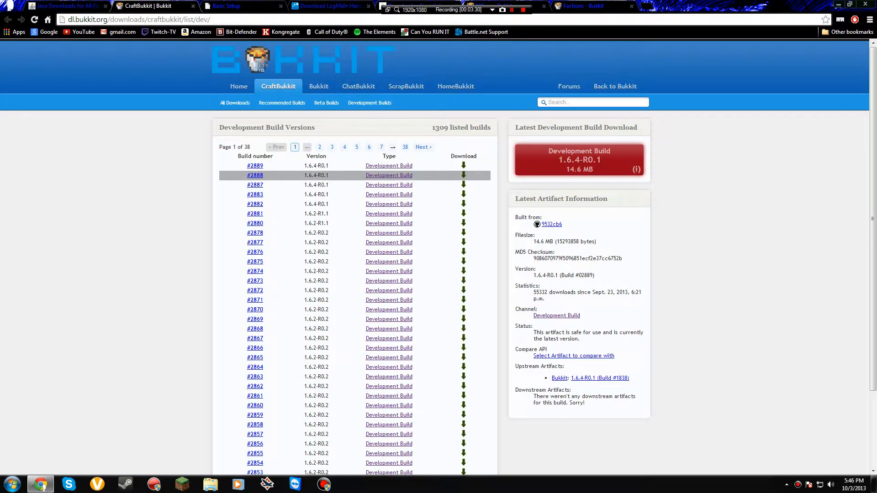
pyautogui.scroll(-3, 347, 214)
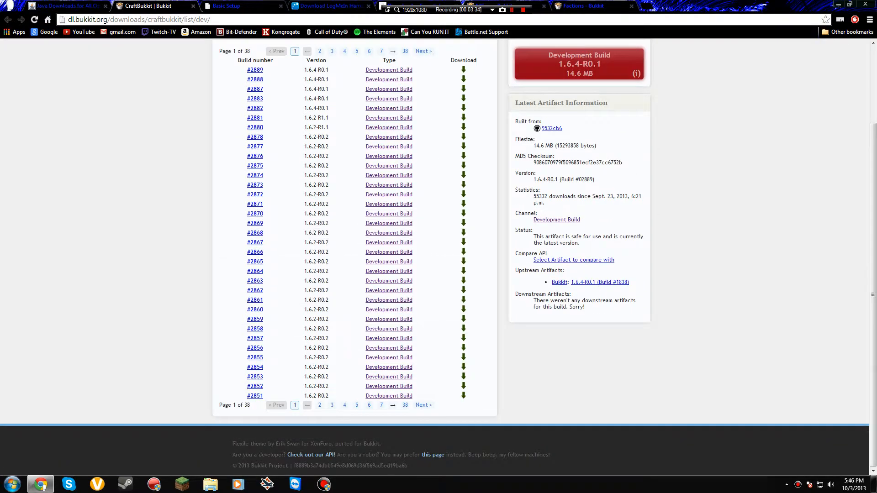
pyautogui.scroll(3, 348, 367)
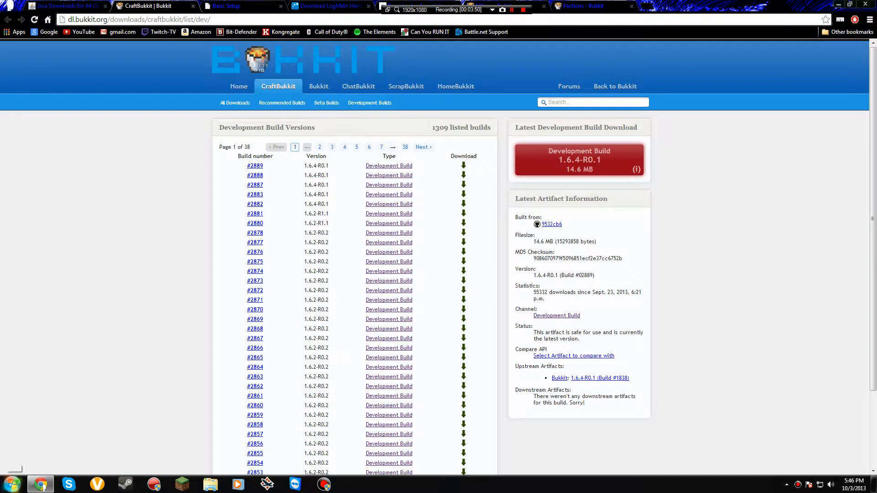
# Open the Downloads folder and select the craftbukkit-1.6.4 jar file
pyautogui.click(12, 484)
pyautogui.click(139, 282)
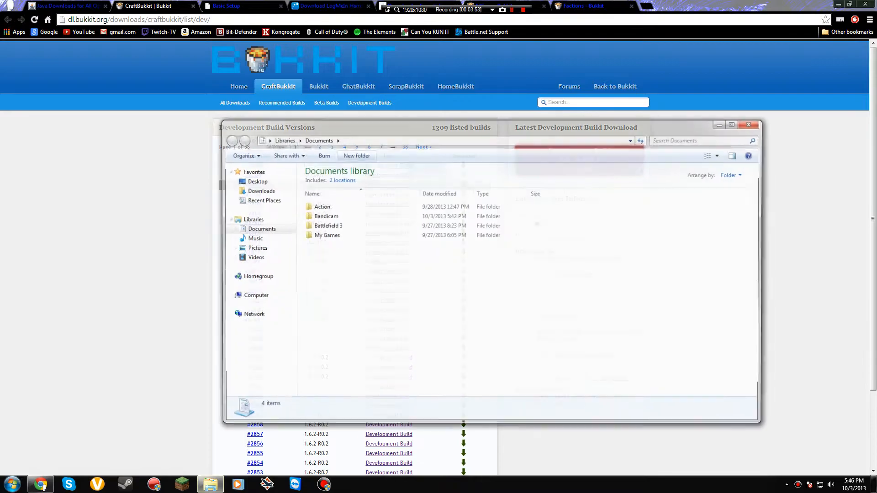
pyautogui.click(258, 190)
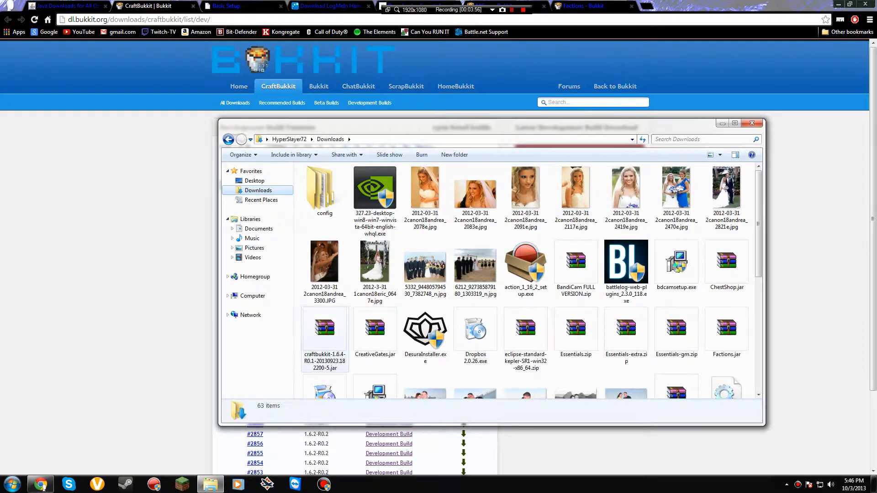
pyautogui.click(324, 338)
pyautogui.scroll(1, 324, 338)
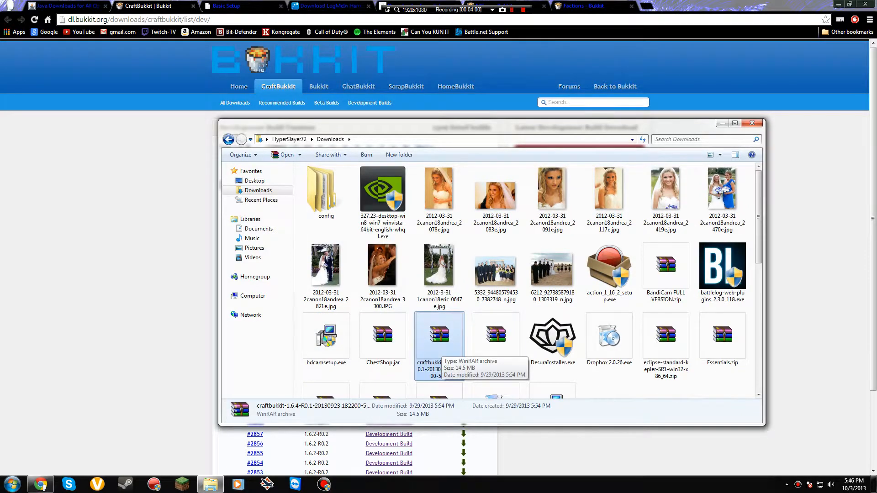
# Show the desktop and open the Minecraft Server Youtube 1.6.4 folder
pyautogui.click(873, 484)
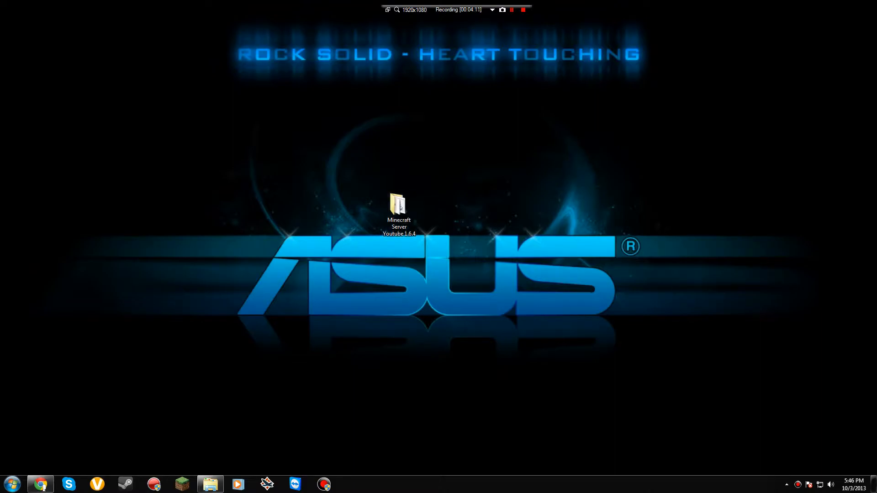
pyautogui.doubleClick(399, 212)
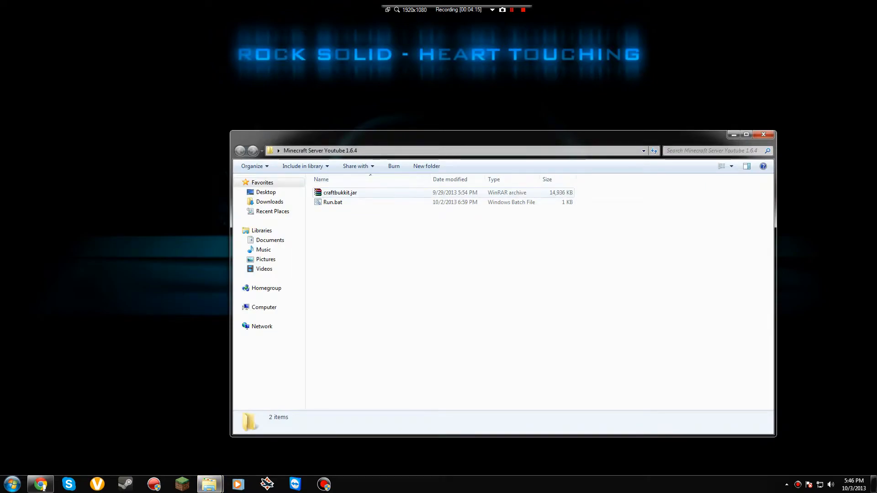
pyautogui.moveTo(308, 190); pyautogui.dragTo(316, 191)
pyautogui.click(309, 192)
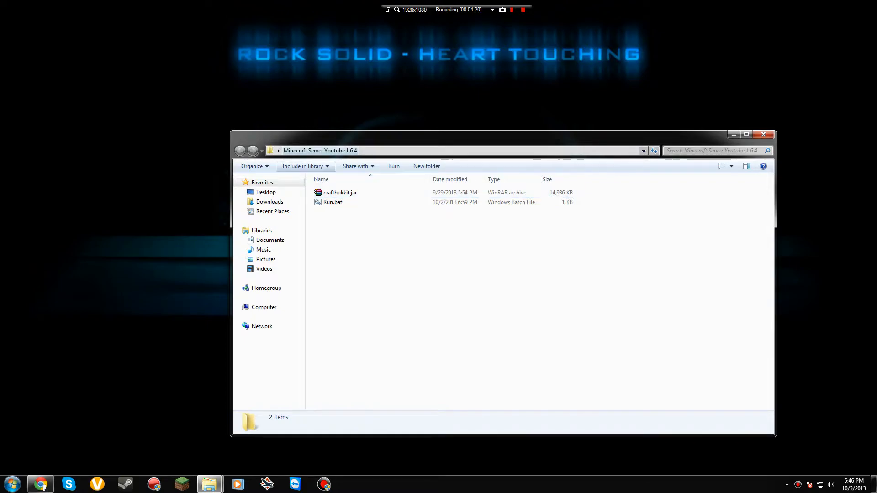
# Review the folder view settings for hidden files and known file extensions, and accept the Folder Options dialog
pyautogui.click(254, 166)
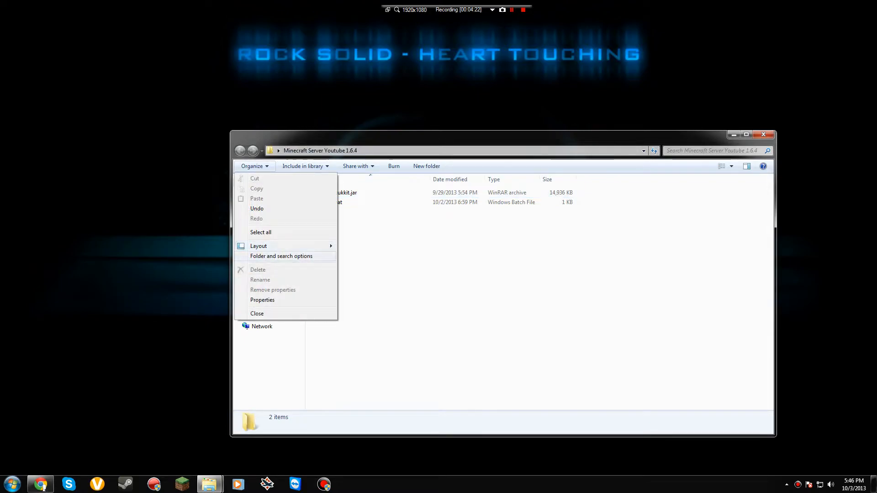
pyautogui.click(254, 166)
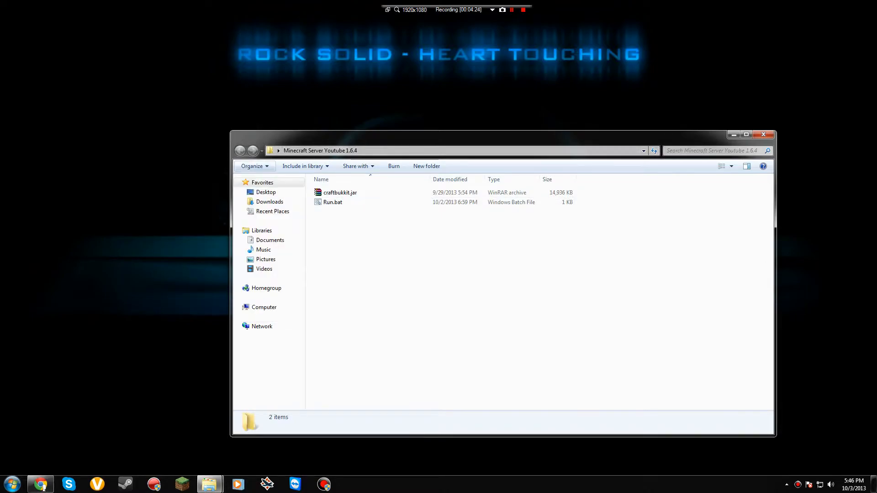
pyautogui.click(254, 165)
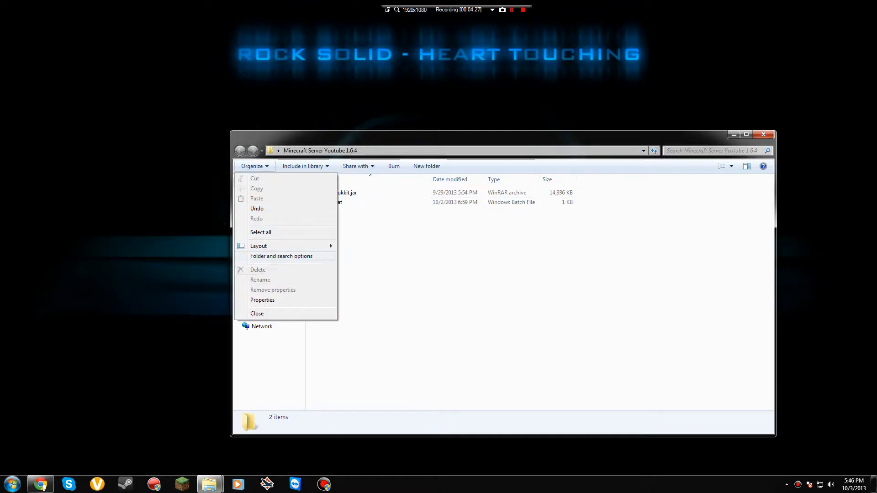
pyautogui.click(269, 256)
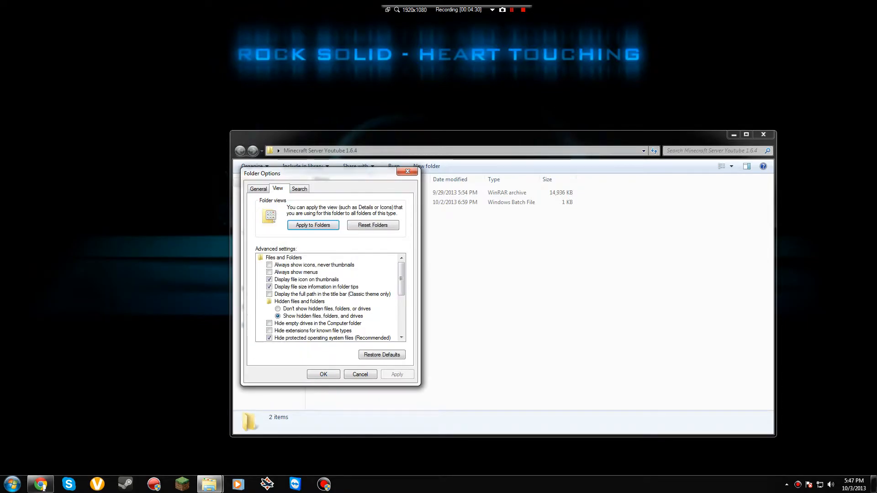
pyautogui.scroll(-2, 329, 297)
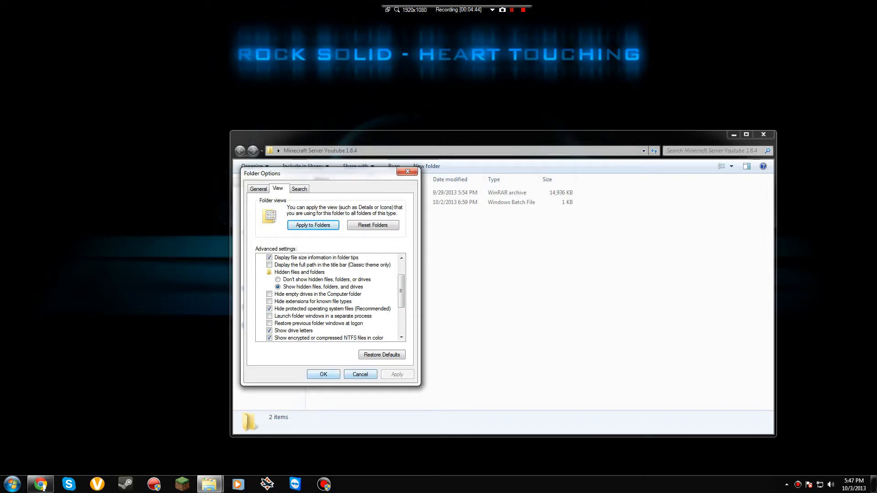
pyautogui.click(324, 375)
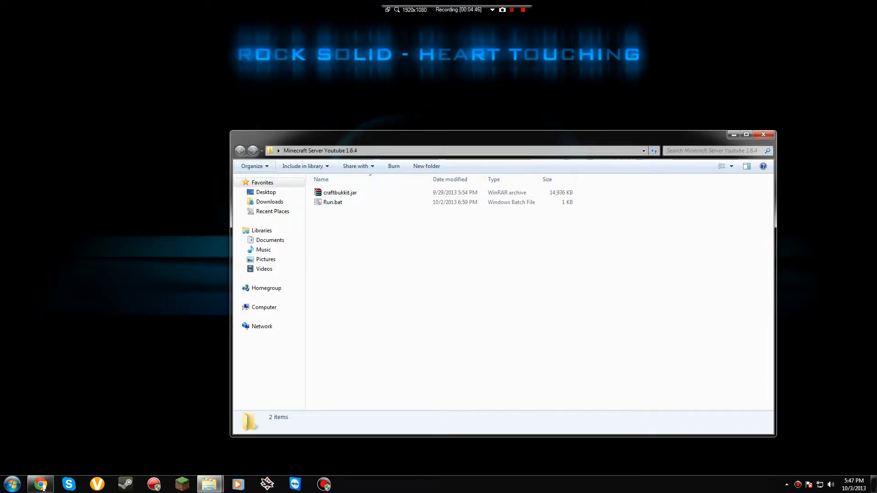
# Create a new text document named Run.txt in the Minecraft Server Youtube 1.6.4 folder
pyautogui.moveTo(346, 219); pyautogui.dragTo(388, 242)
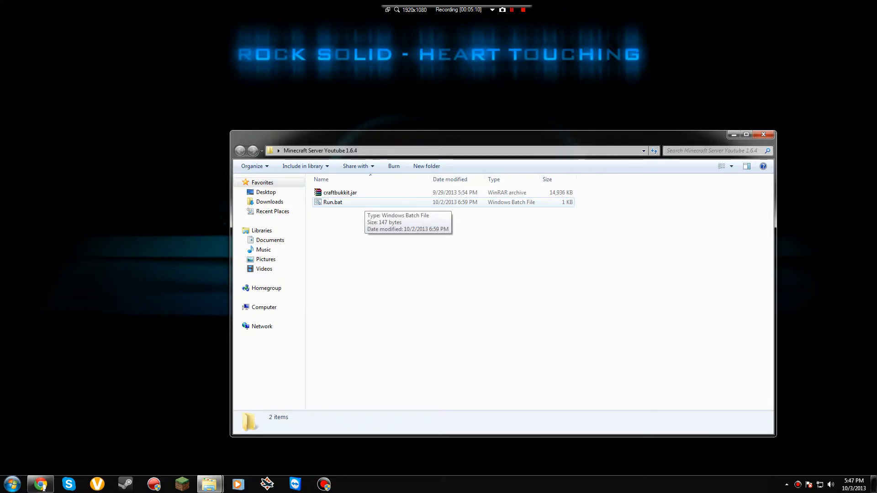
pyautogui.rightClick(352, 246)
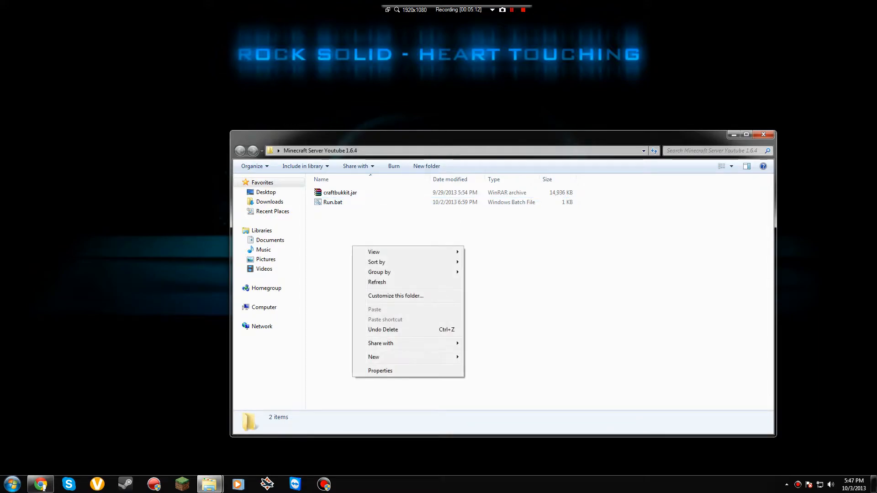
pyautogui.rightClick(361, 226)
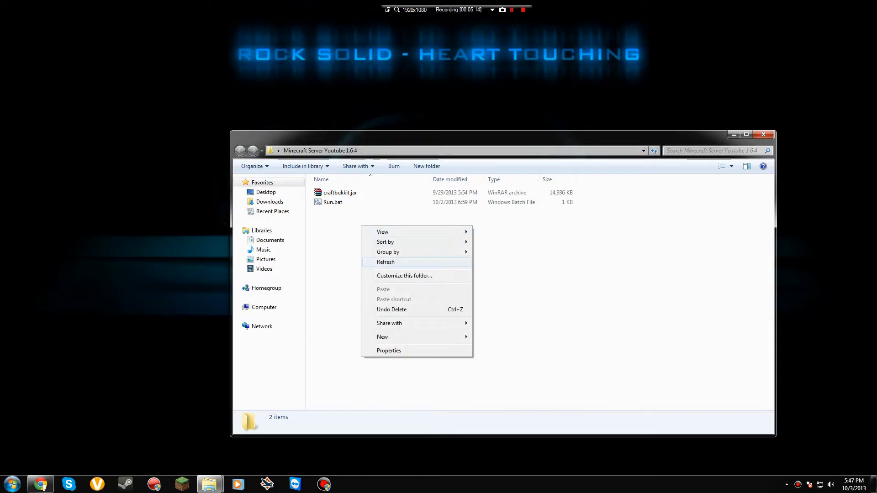
pyautogui.moveTo(393, 337)
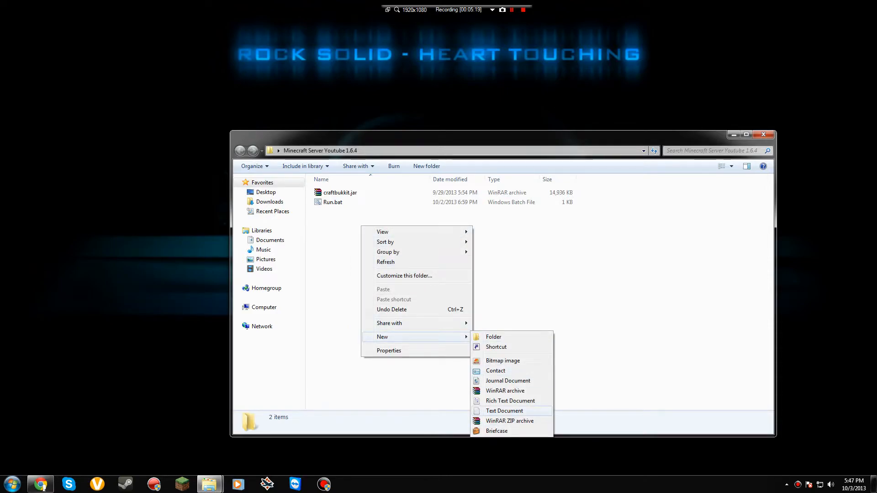
pyautogui.click(505, 410)
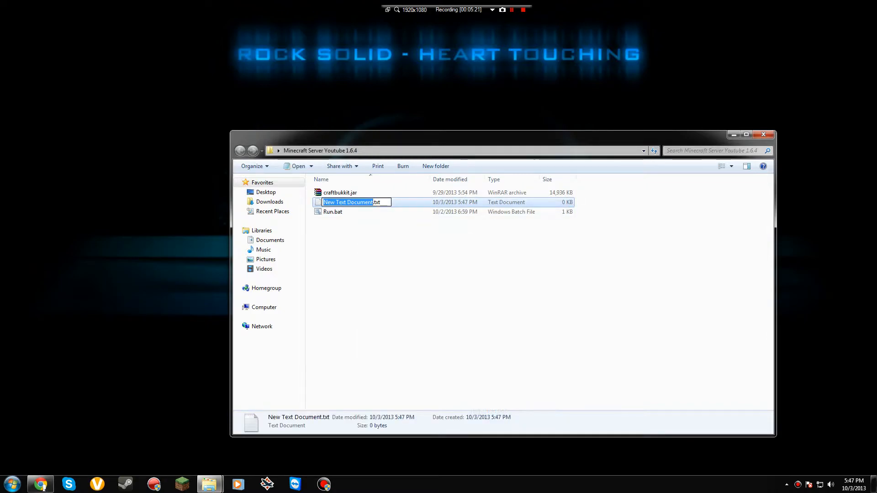
pyautogui.press('BackSpace')
pyautogui.write('Run')
pyautogui.press('Return')
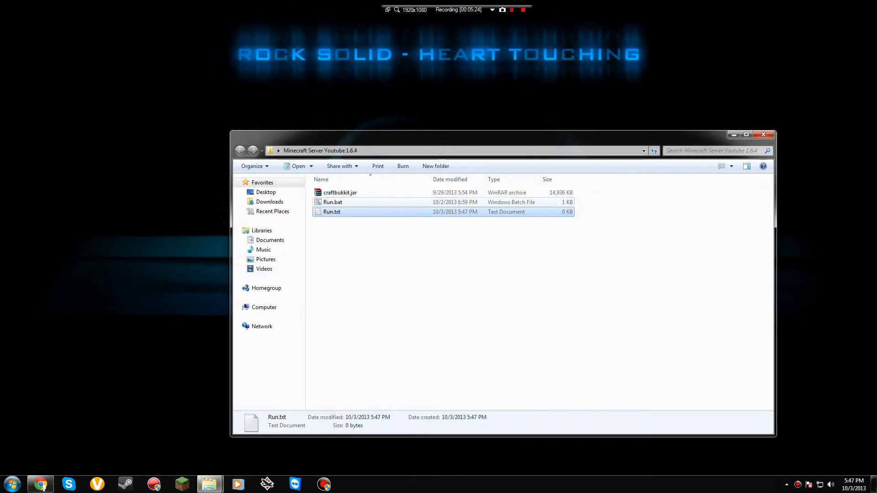
# Open the empty Run.txt for editing, close it without entering anything, and delete the file from the server folder
pyautogui.rightClick(332, 212)
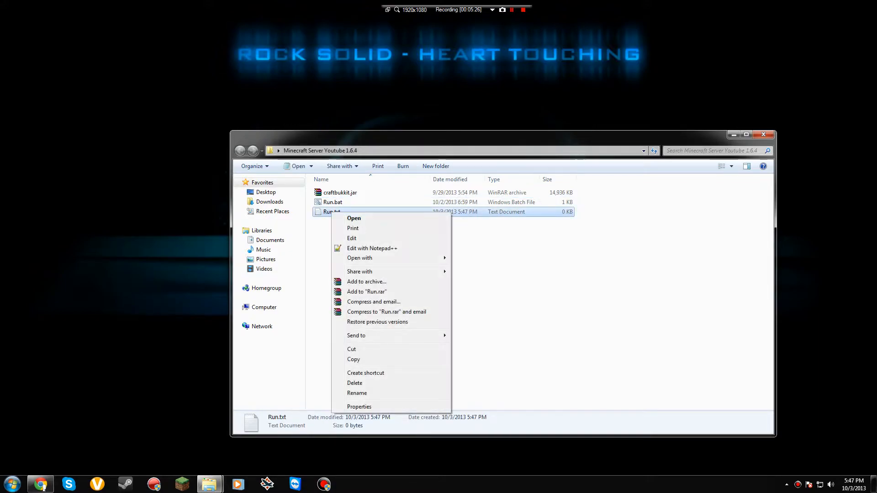
pyautogui.press('Escape')
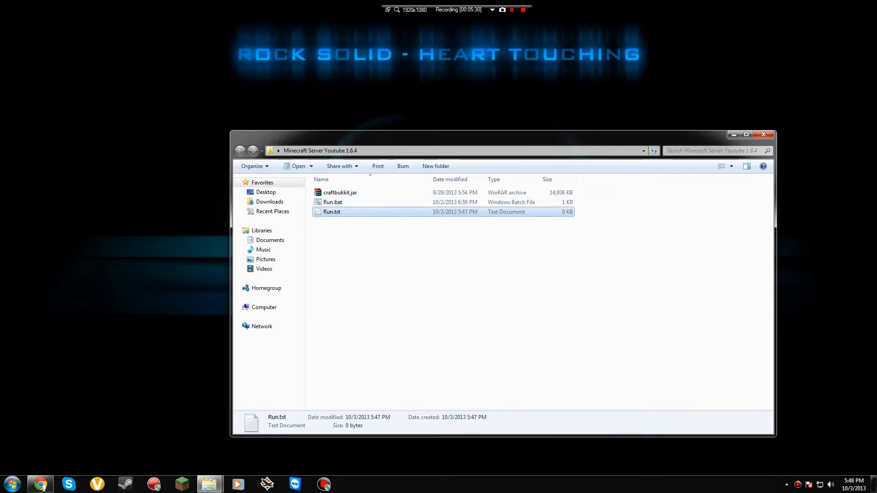
pyautogui.rightClick(330, 211)
pyautogui.click(350, 237)
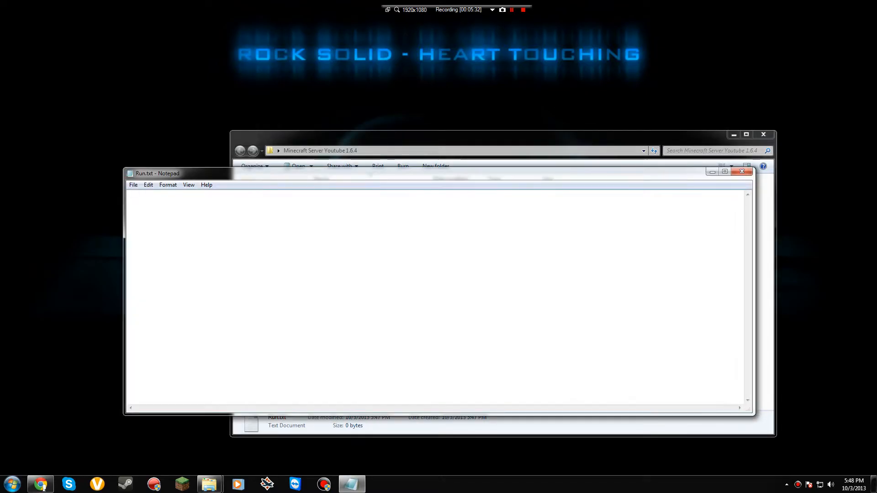
pyautogui.moveTo(457, 223); pyautogui.dragTo(469, 283)
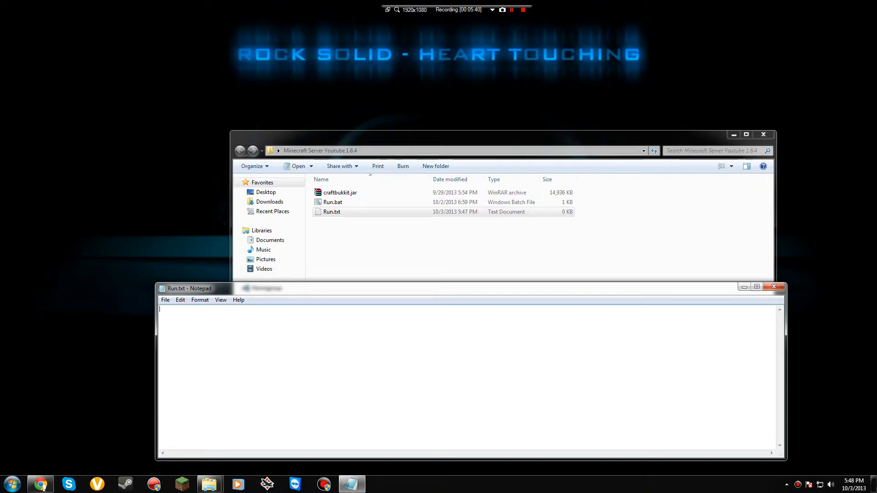
pyautogui.click(774, 286)
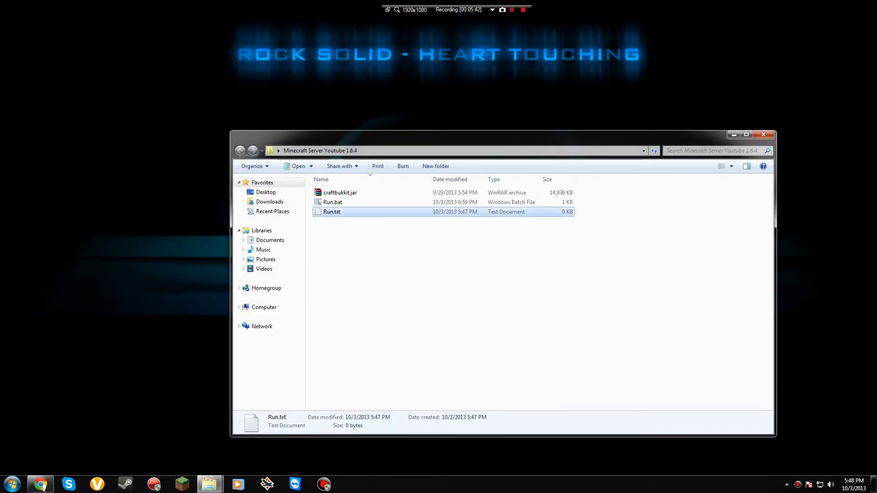
pyautogui.press('Delete')
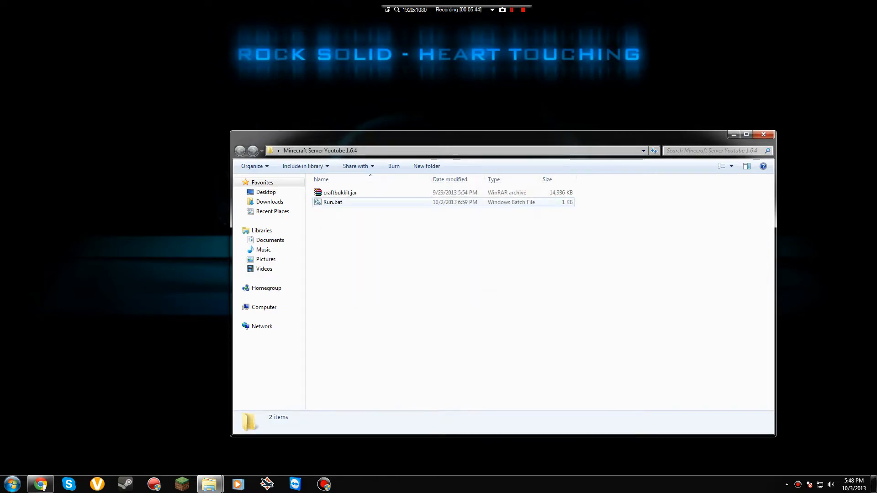
# Edit Run.bat in Notepad to remove the jar file path between the quotes after -jar, and save and close it
pyautogui.rightClick(340, 202)
pyautogui.click(360, 214)
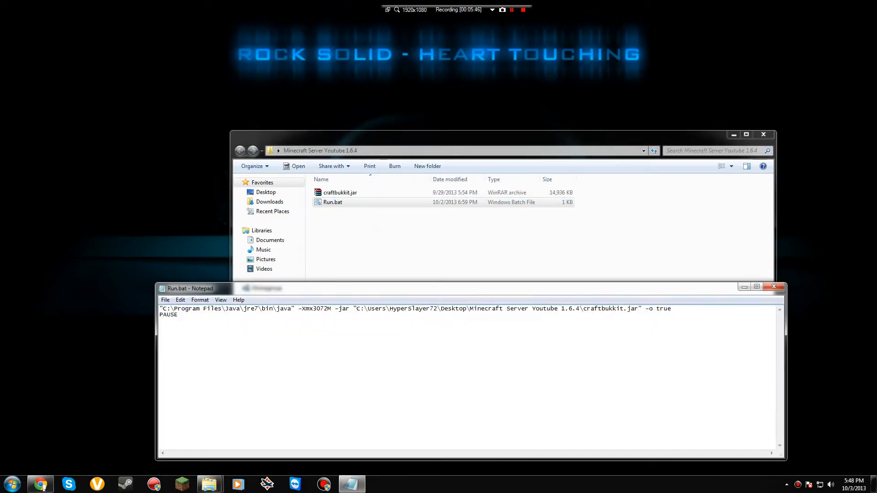
pyautogui.moveTo(375, 289); pyautogui.dragTo(606, 250)
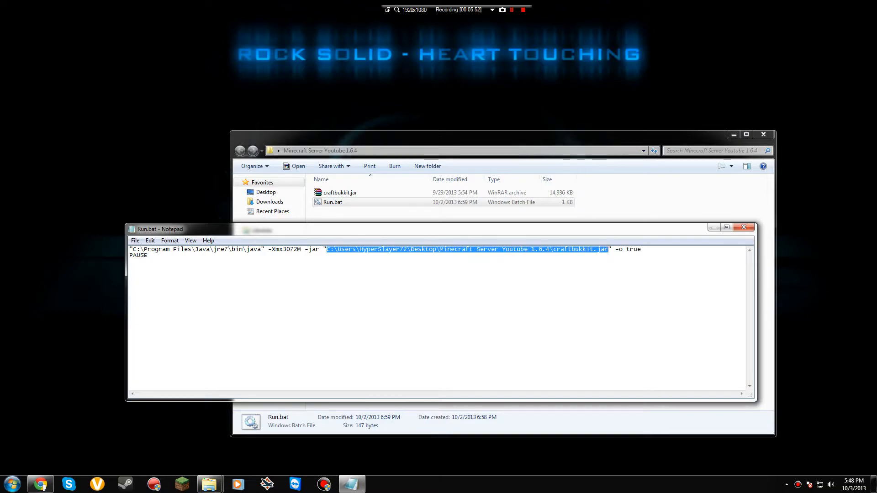
pyautogui.press('BackSpace')
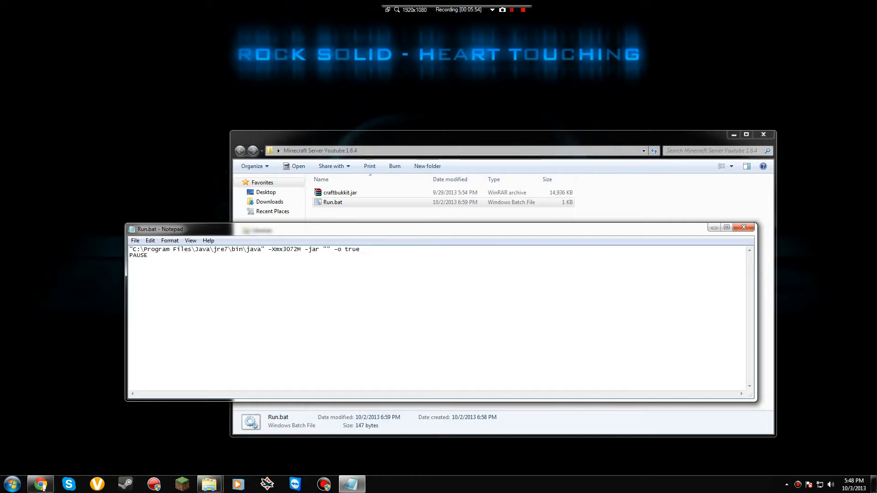
pyautogui.click(135, 241)
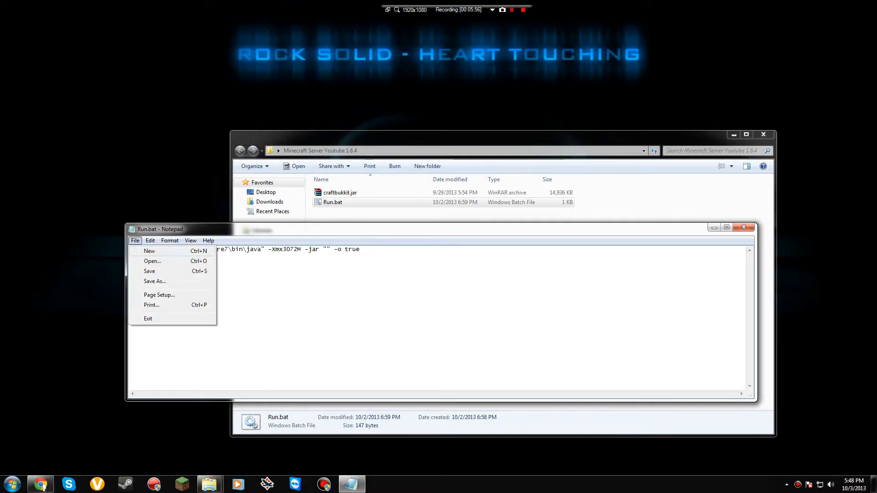
pyautogui.click(149, 272)
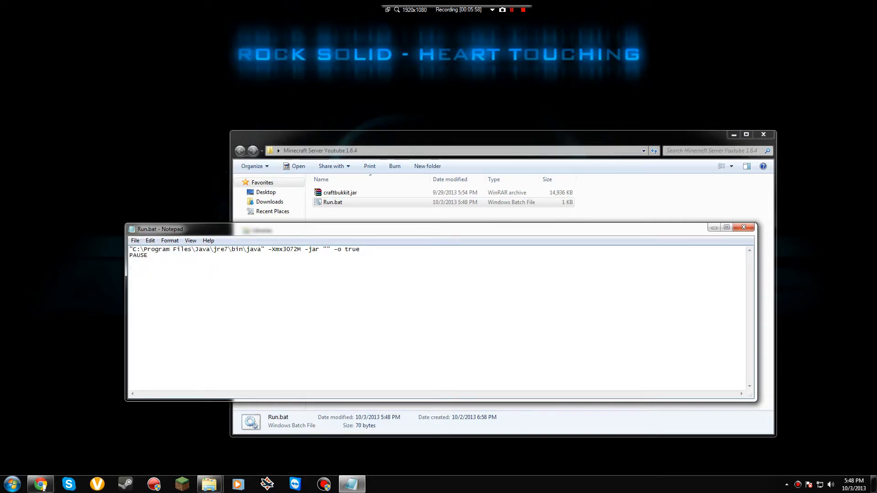
pyautogui.click(744, 227)
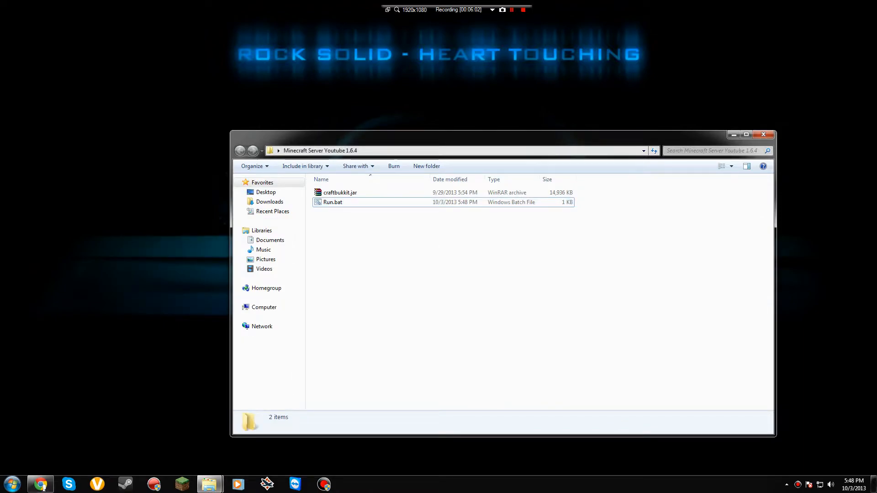
# Copy the server folder's path into the empty quotes after -jar in Run.bat and append \craftbukkit.jar to it
pyautogui.hotkey('alt', 'd')
pyautogui.hotkey('ctrl', 'c')
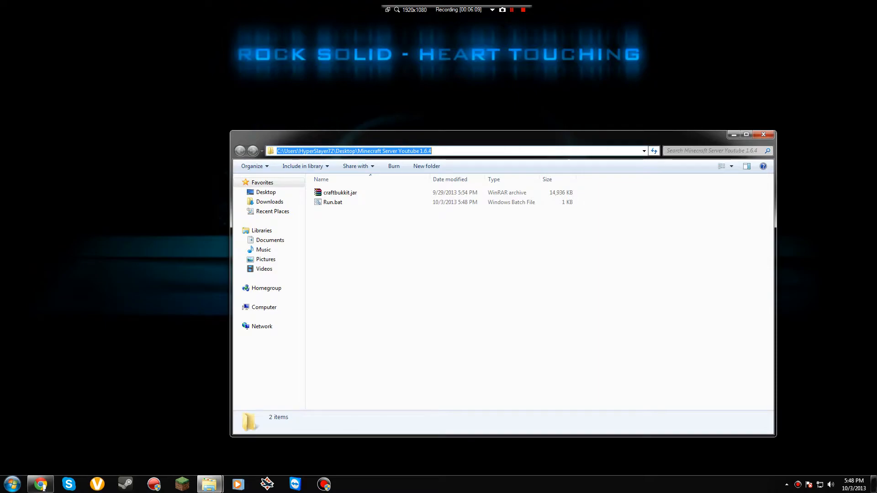
pyautogui.press('Escape')
pyautogui.rightClick(326, 202)
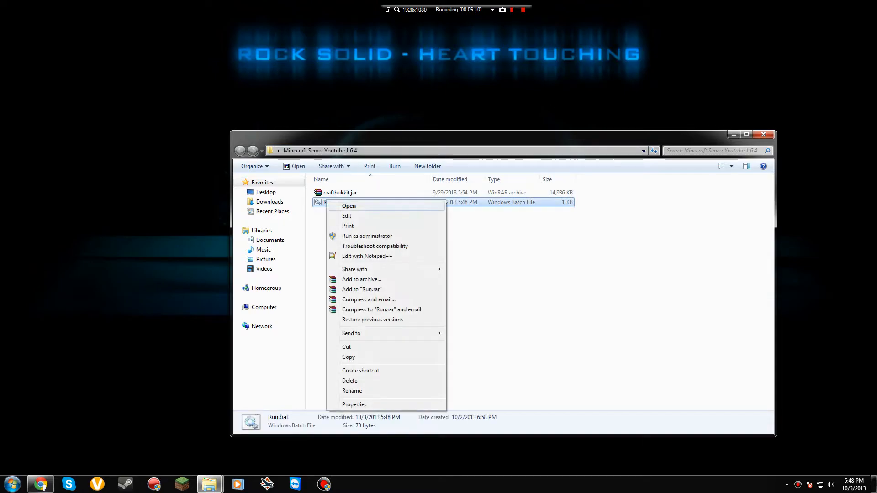
pyautogui.click(342, 215)
pyautogui.moveTo(343, 229); pyautogui.dragTo(366, 212)
pyautogui.hotkey('ctrl', 'v')
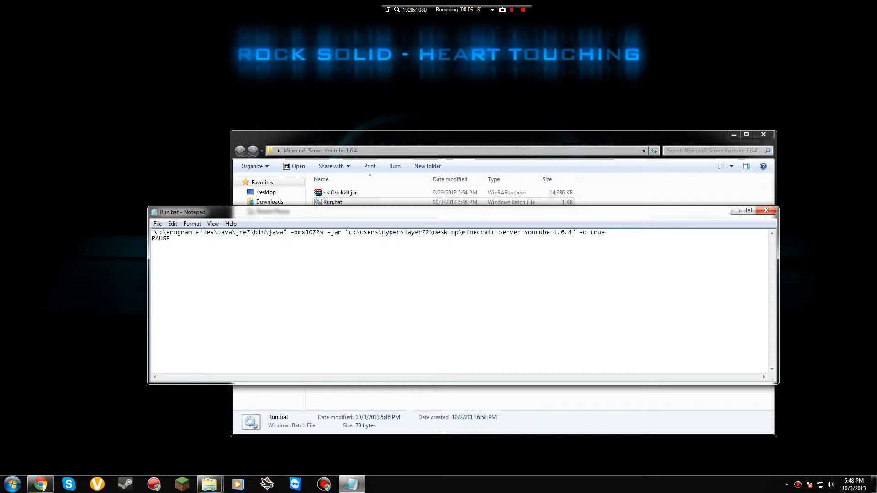
pyautogui.write('\\')
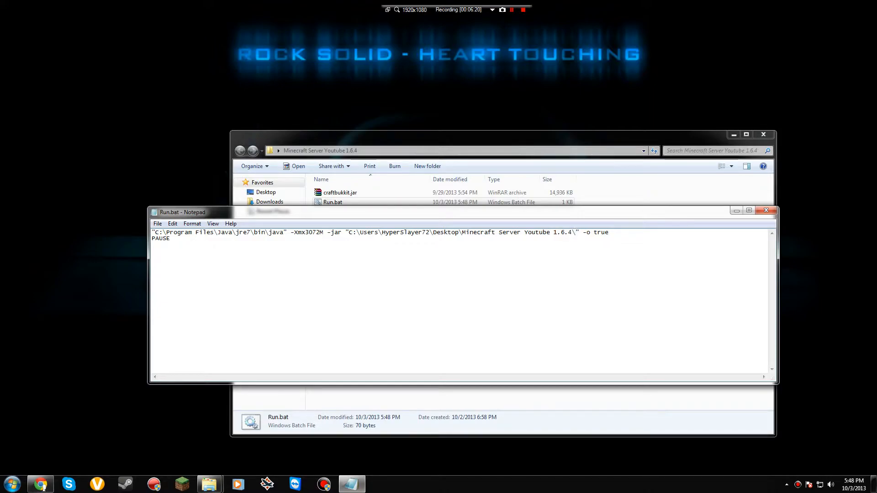
pyautogui.write('craftbukkit.jar')
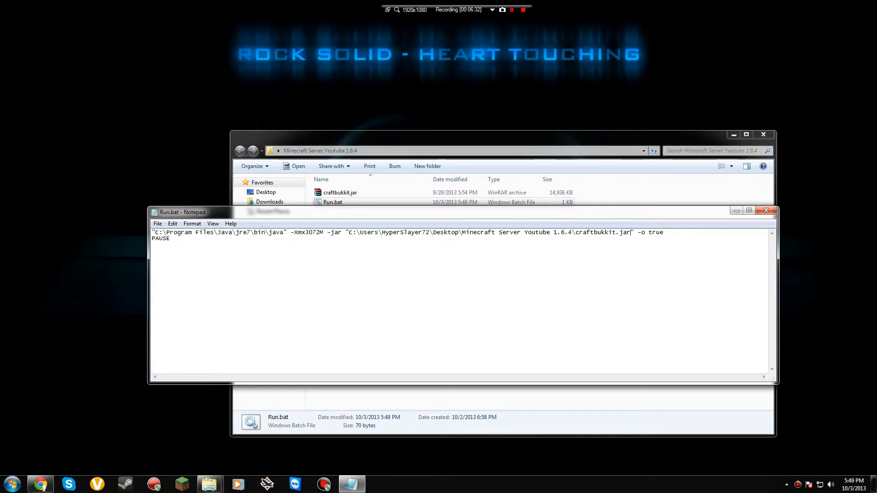
# Add .exe to the end of the quoted Java path in Run.bat, and save and close the file
pyautogui.write('.exe')
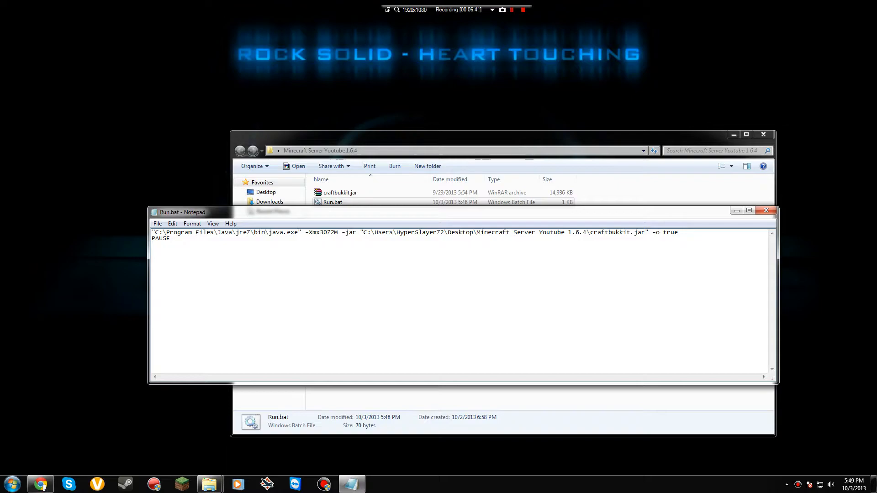
pyautogui.moveTo(363, 232); pyautogui.dragTo(587, 233)
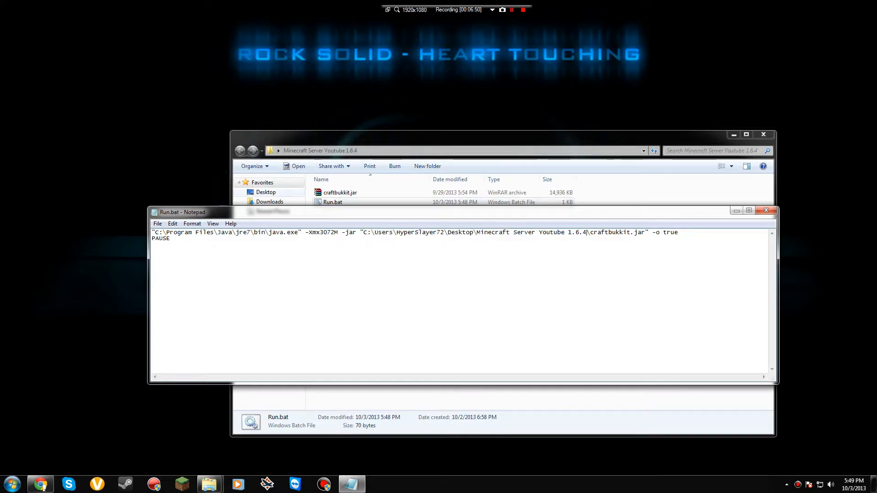
pyautogui.click(157, 224)
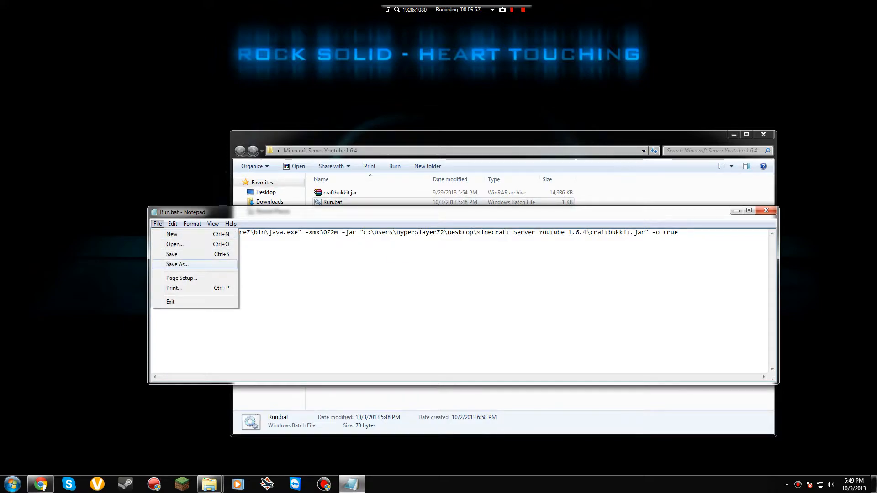
pyautogui.click(178, 254)
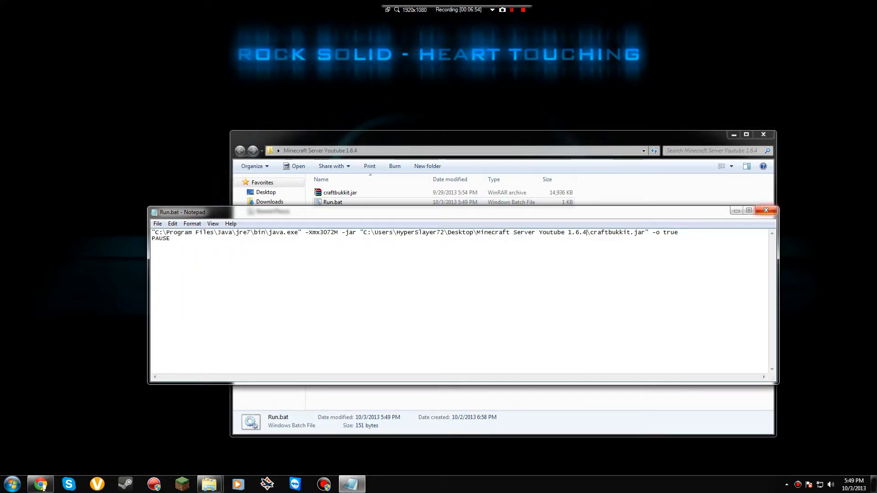
pyautogui.click(766, 211)
# Reopen Run.bat, go through Save As with the file name Run.bat and type All Files (*.*), and close the editor
pyautogui.rightClick(344, 202)
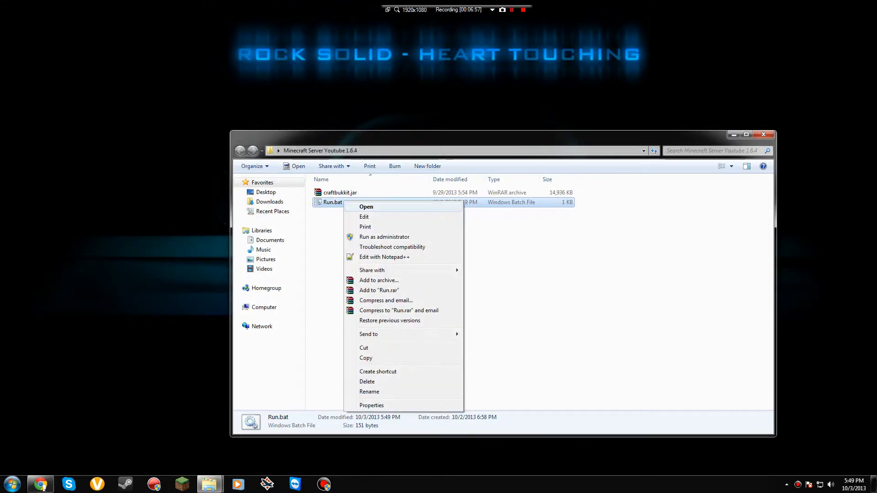
pyautogui.click(363, 218)
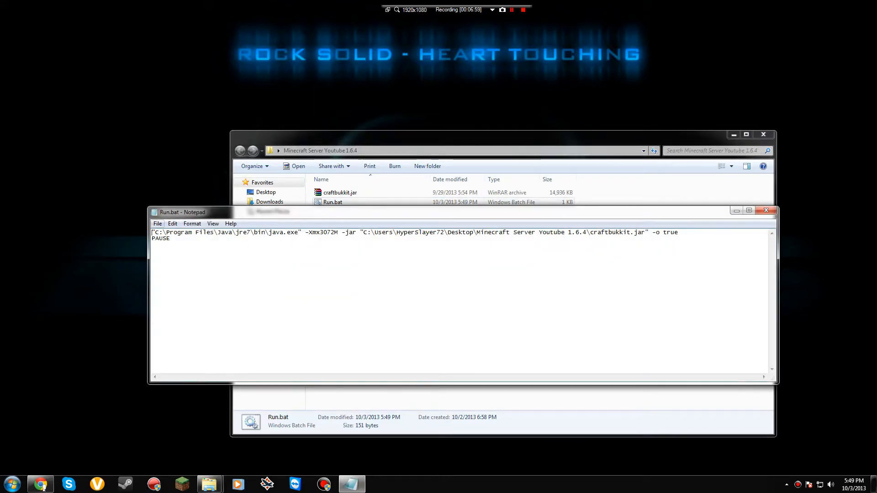
pyautogui.click(158, 224)
pyautogui.click(178, 264)
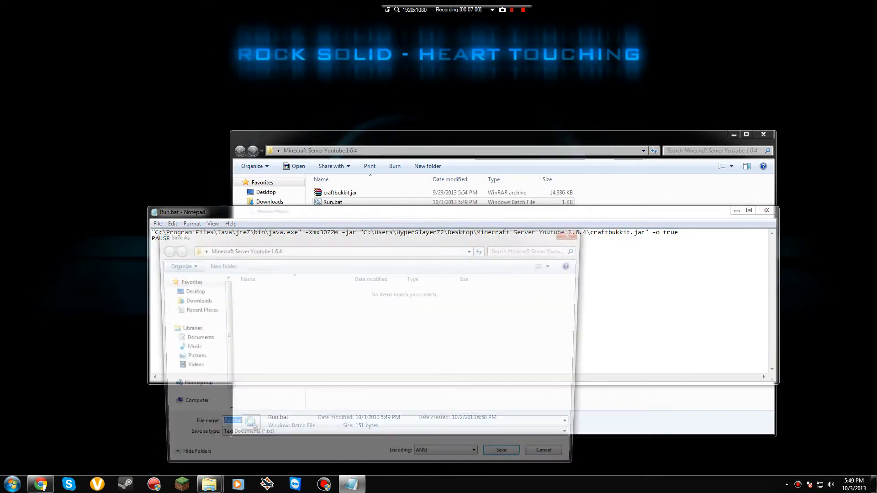
pyautogui.click(274, 439)
pyautogui.click(265, 455)
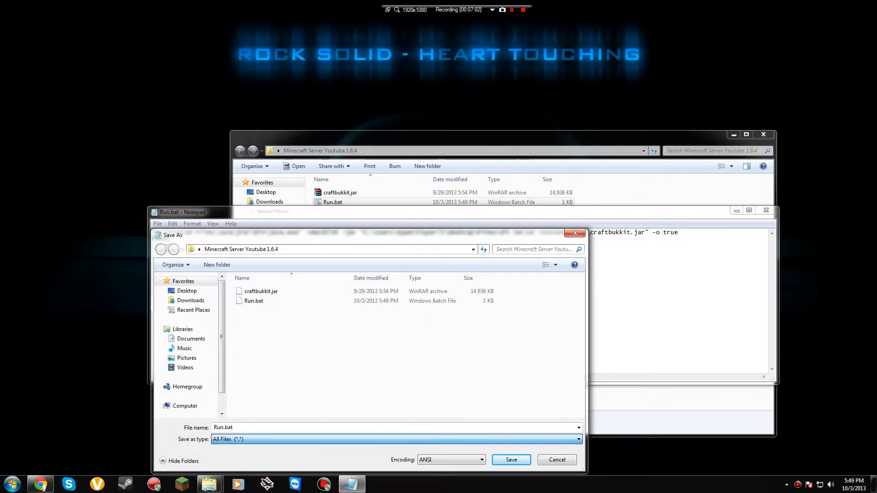
pyautogui.click(265, 428)
pyautogui.click(234, 428)
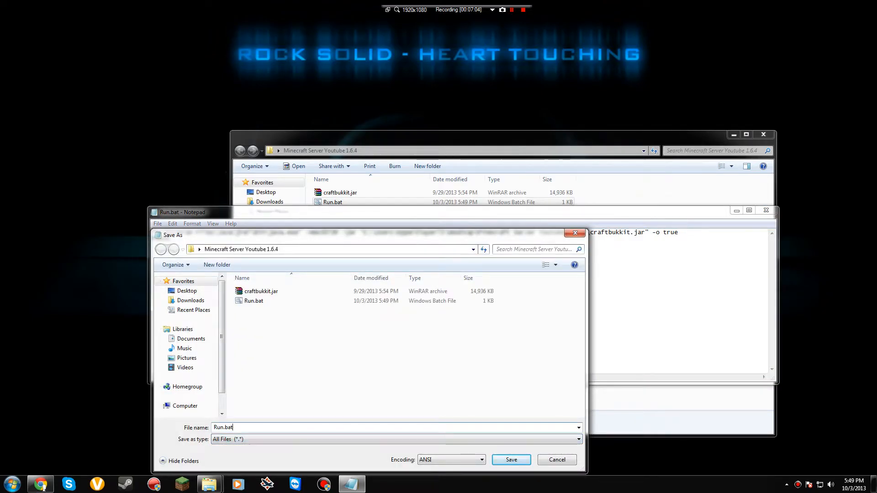
pyautogui.doubleClick(224, 427)
pyautogui.doubleClick(224, 428)
pyautogui.click(234, 428)
pyautogui.press('Return')
pyautogui.hotkey('alt', 'F4')
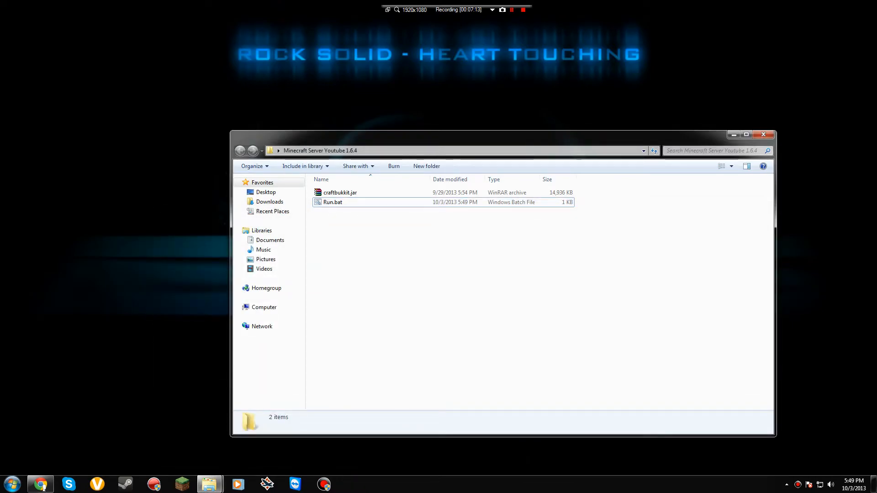
pyautogui.moveTo(333, 223); pyautogui.dragTo(340, 201)
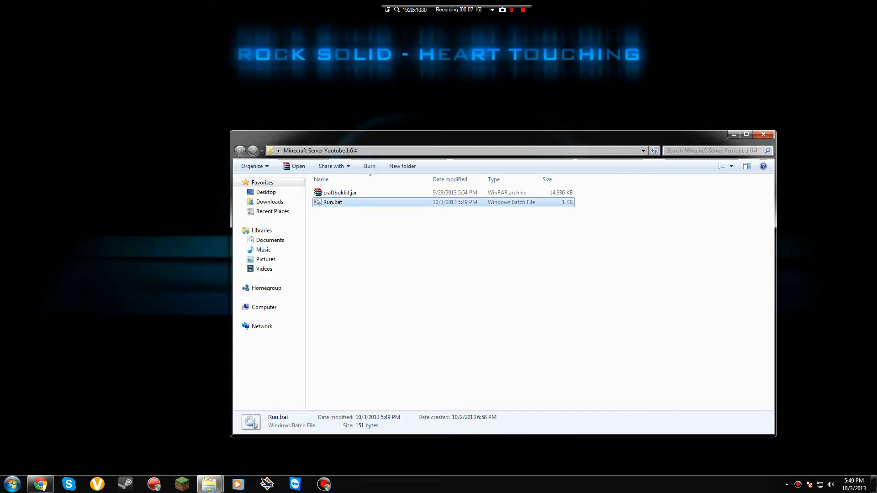
pyautogui.click(340, 214)
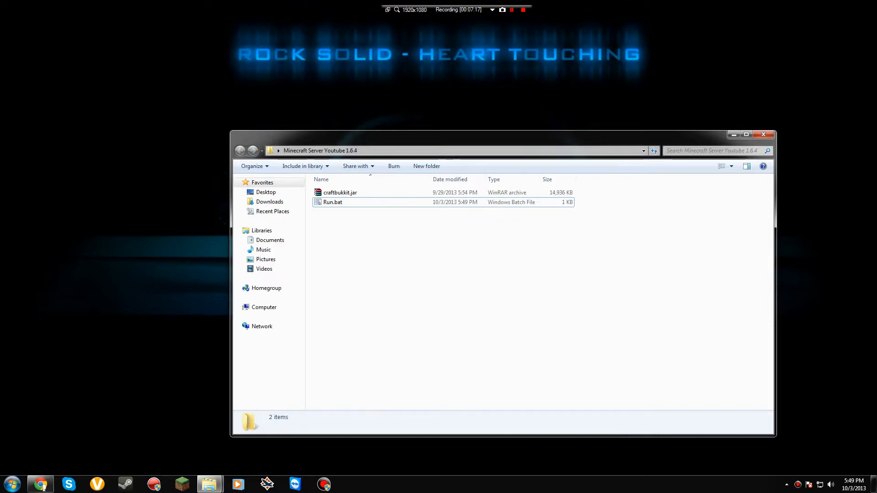
# Start the server from Run.bat in the Minecraft Server Youtube 1.6.4 folder and move its console window clear of the file list
pyautogui.moveTo(333, 213); pyautogui.dragTo(457, 226)
pyautogui.click(340, 215)
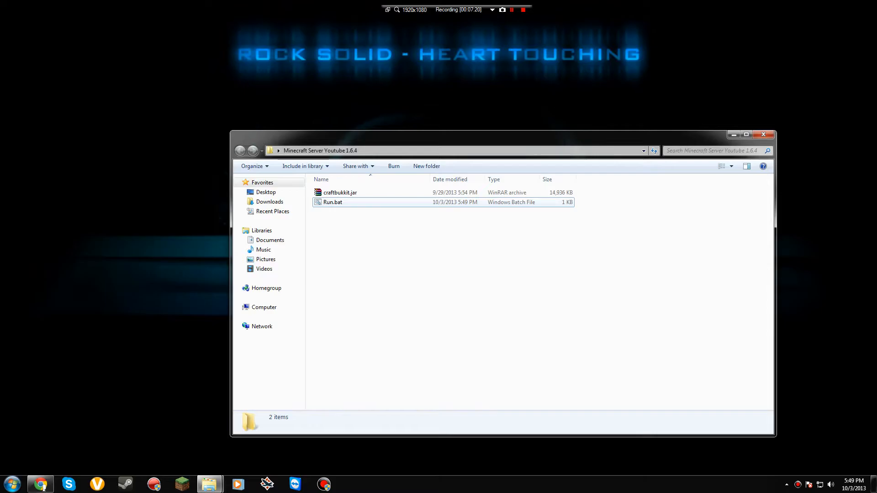
pyautogui.click(333, 202)
pyautogui.press('Return')
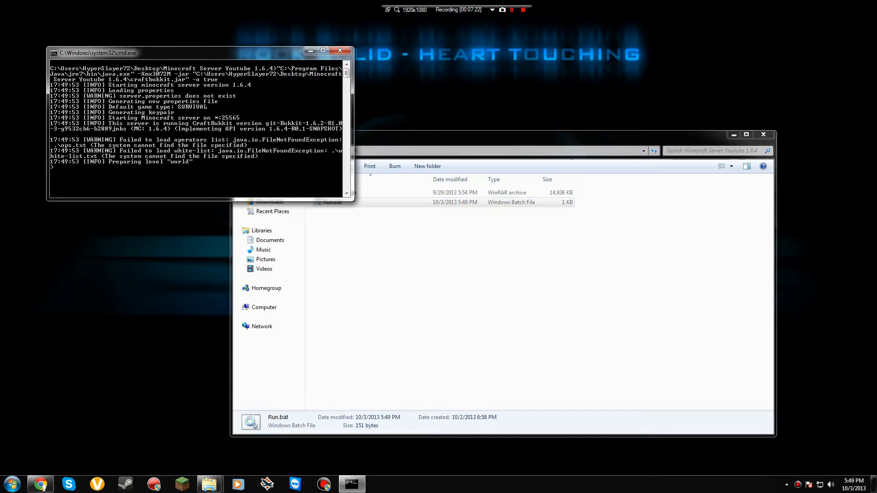
pyautogui.moveTo(183, 52); pyautogui.dragTo(153, 118)
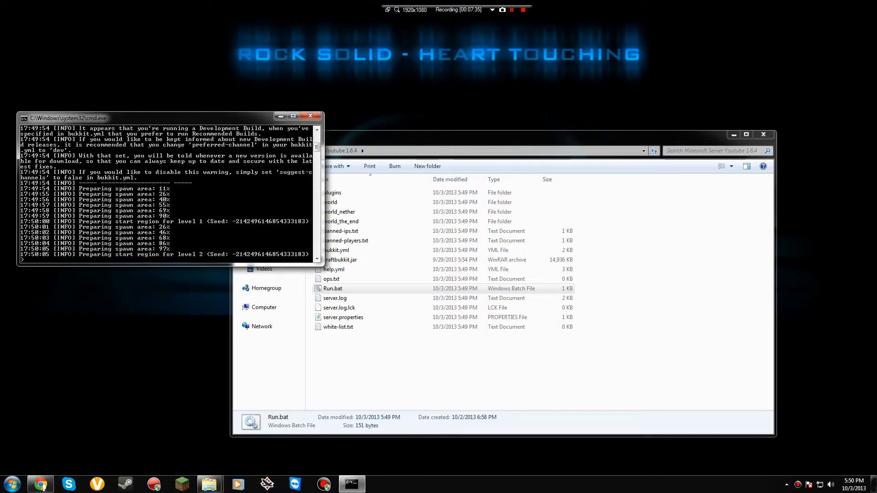
pyautogui.moveTo(192, 119); pyautogui.dragTo(191, 21)
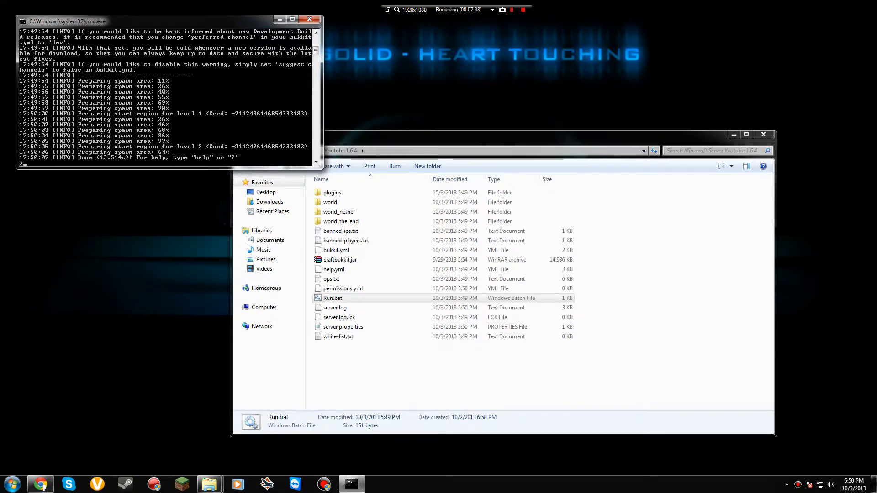
# Rearrange the folder and server console windows, and enlarge the console to read the startup log from its first line
pyautogui.moveTo(425, 131); pyautogui.dragTo(425, 152)
pyautogui.moveTo(316, 158); pyautogui.dragTo(397, 201)
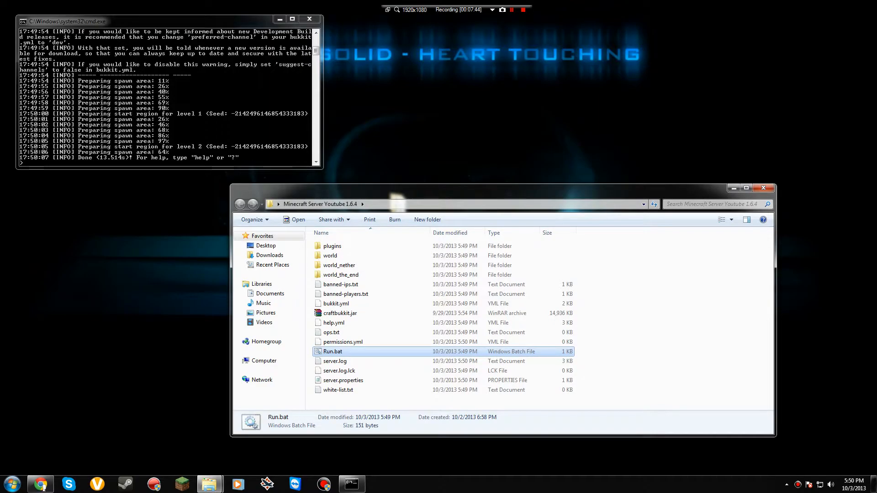
pyautogui.press('Down')
pyautogui.hotkey('alt', 'Tab')
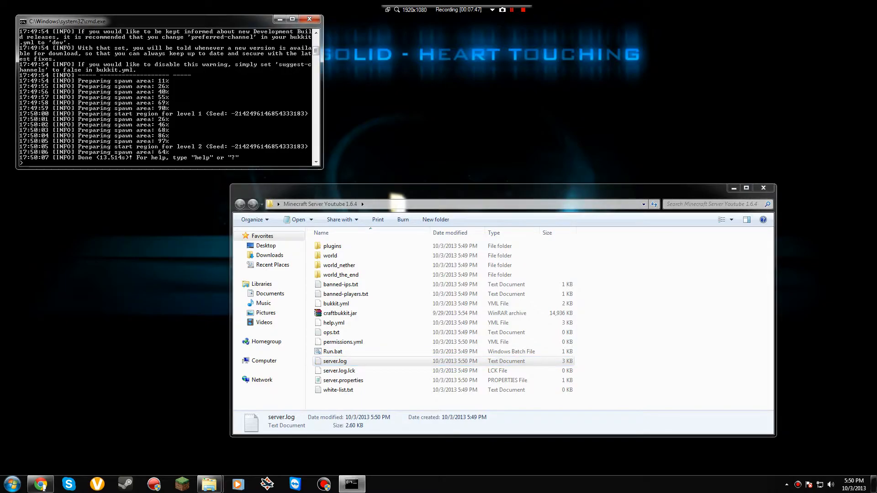
pyautogui.scroll(5, 397, 201)
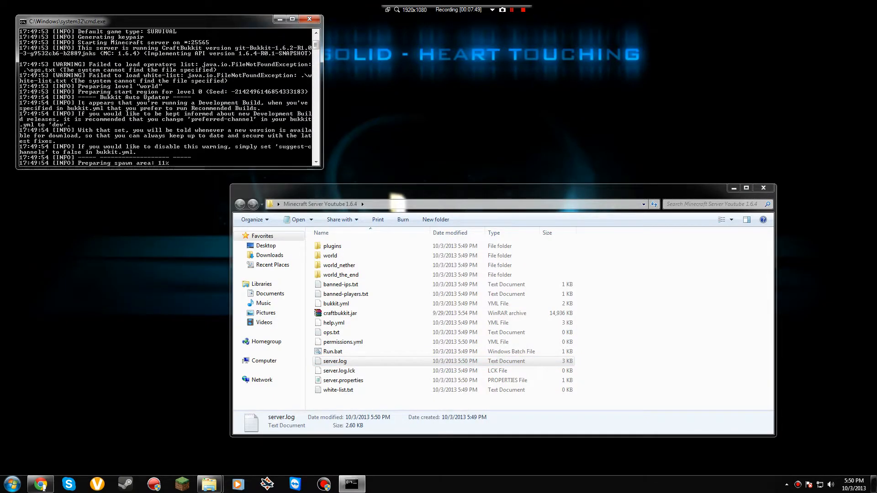
pyautogui.scroll(3, 397, 201)
pyautogui.moveTo(137, 22); pyautogui.dragTo(420, 33)
pyautogui.moveTo(452, 178); pyautogui.dragTo(452, 426)
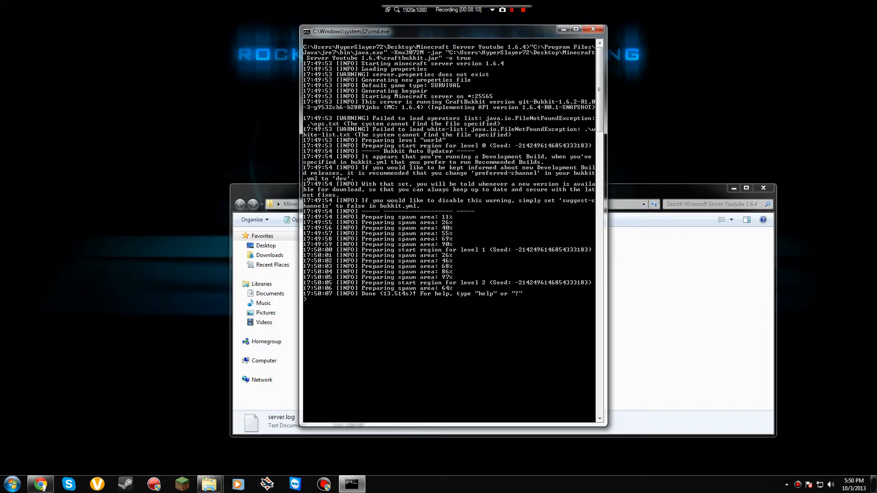
# Shut down the running server with the stop command and dismiss its console window
pyautogui.moveTo(411, 31); pyautogui.dragTo(124, 48)
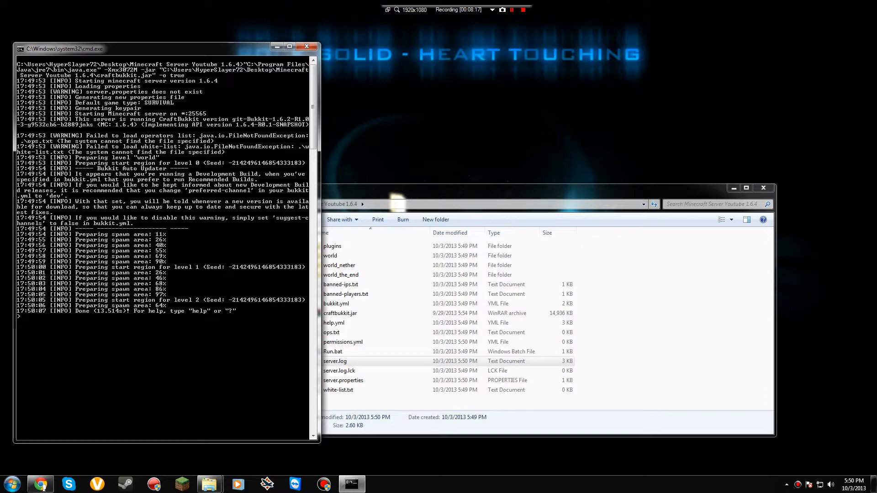
pyautogui.moveTo(125, 48); pyautogui.dragTo(322, 45)
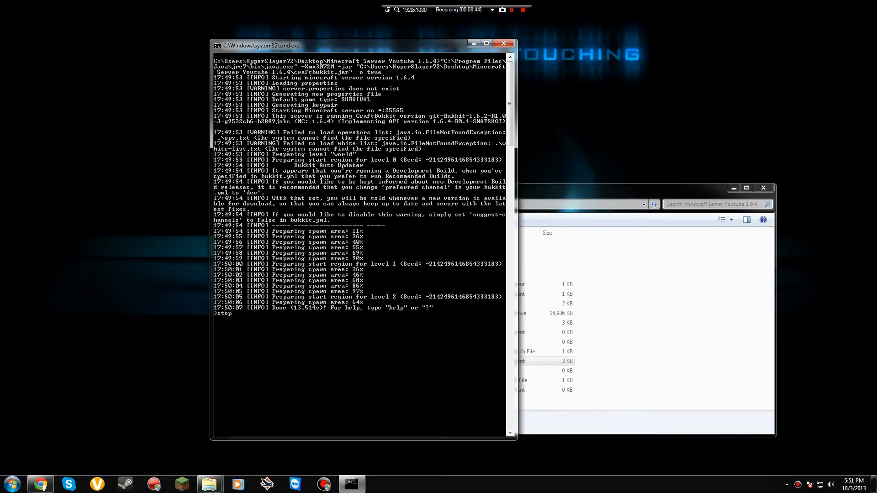
pyautogui.press('Return')
pyautogui.press('Return')
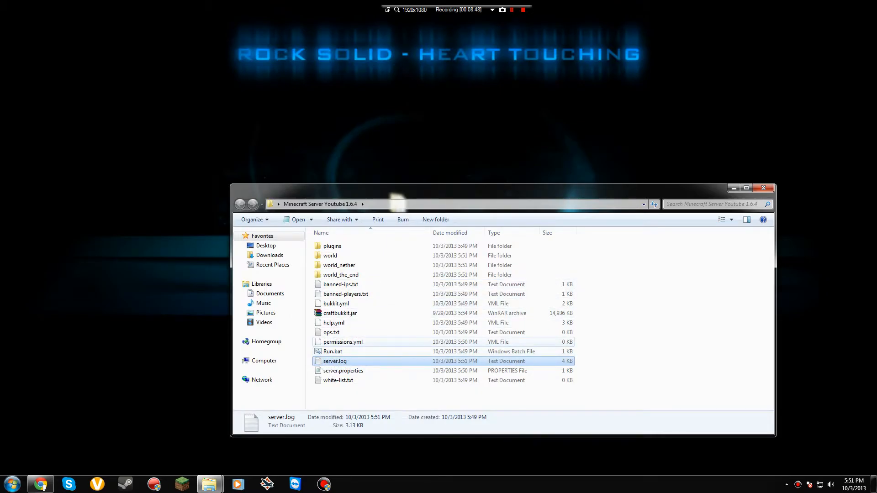
# Run the server again from Run.bat, and shut it down with the stop command
pyautogui.doubleClick(333, 351)
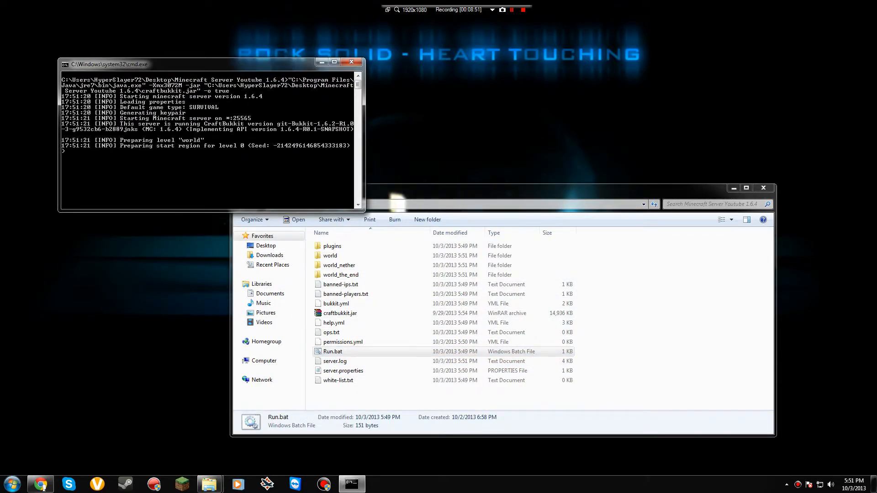
pyautogui.moveTo(267, 58); pyautogui.dragTo(1, 4)
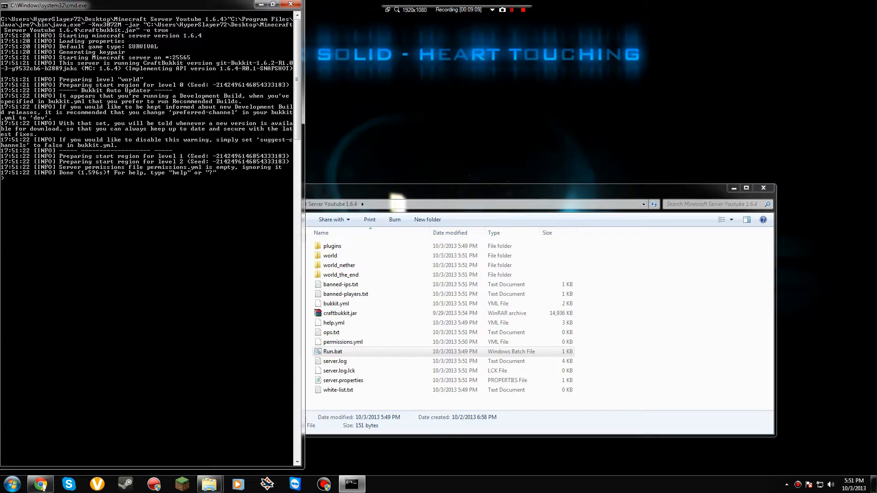
pyautogui.write('stop')
pyautogui.press('Return')
pyautogui.press('Return')
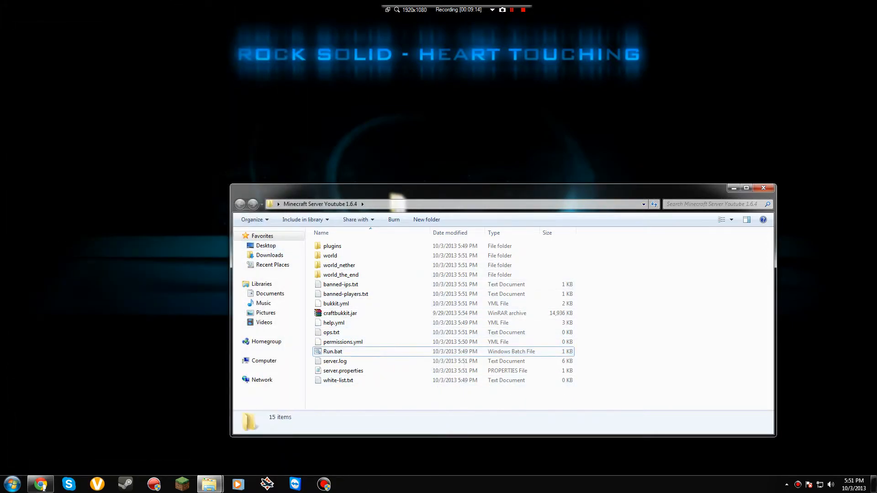
# Look up the Notepad++ v6.5 download page in a new Chrome tab, close that tab and minimize the browser
pyautogui.click(41, 484)
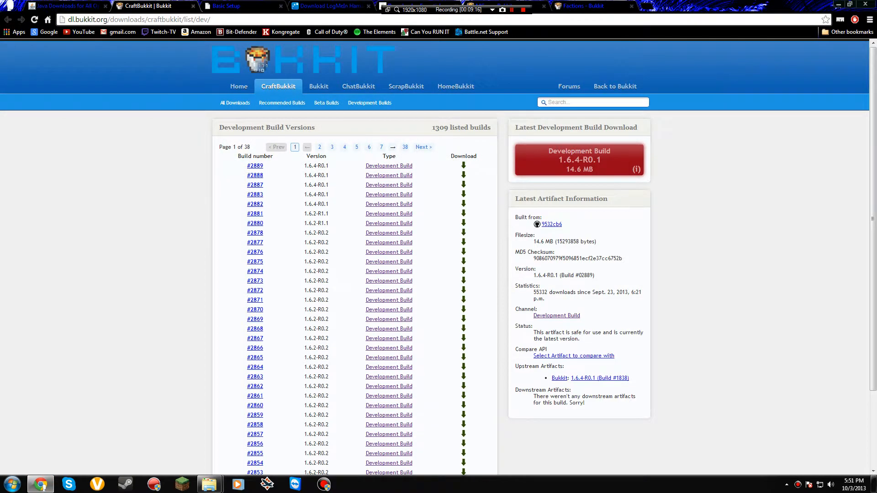
pyautogui.hotkey('ctrl', '9')
pyautogui.hotkey('ctrl', 'shift', 'Tab')
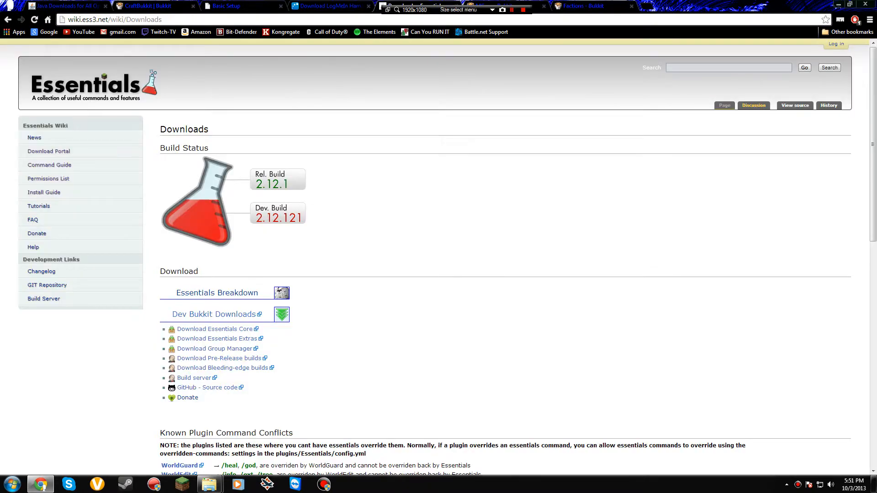
pyautogui.hotkey('ctrl', 'shift', 'Tab')
pyautogui.hotkey('ctrl', 'shift', 'Tab')
pyautogui.hotkey('ctrl', 'shift', 'Tab')
pyautogui.hotkey('ctrl', 't')
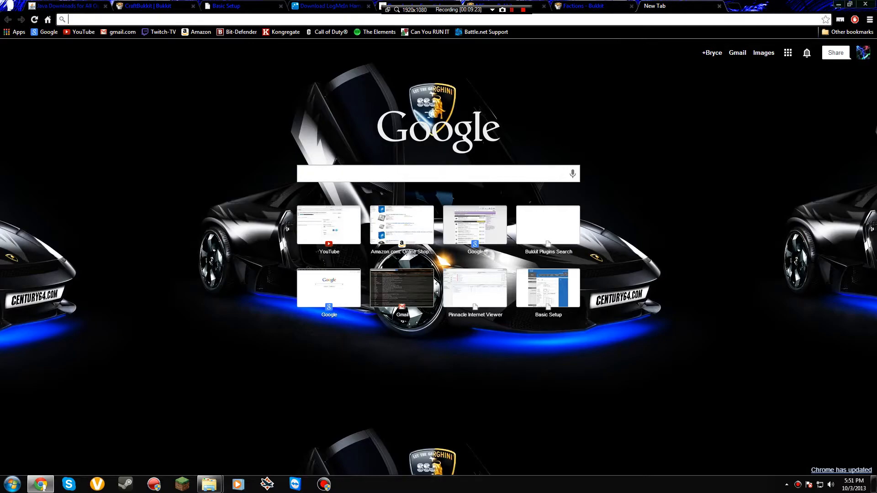
pyautogui.write('notepad++')
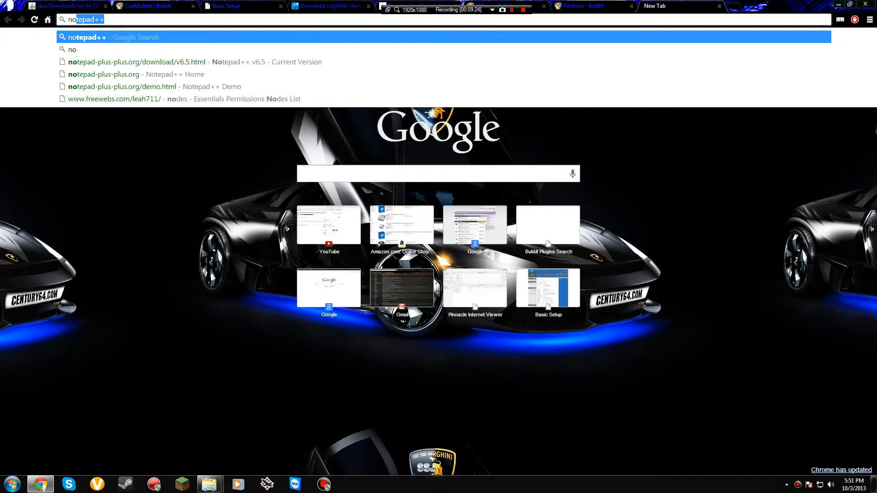
pyautogui.press('Down')
pyautogui.press('Down')
pyautogui.press('Return')
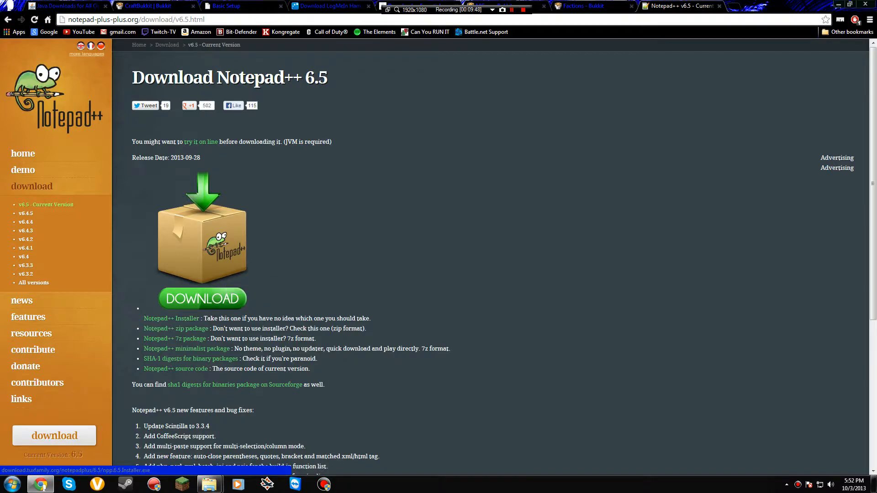
pyautogui.click(719, 6)
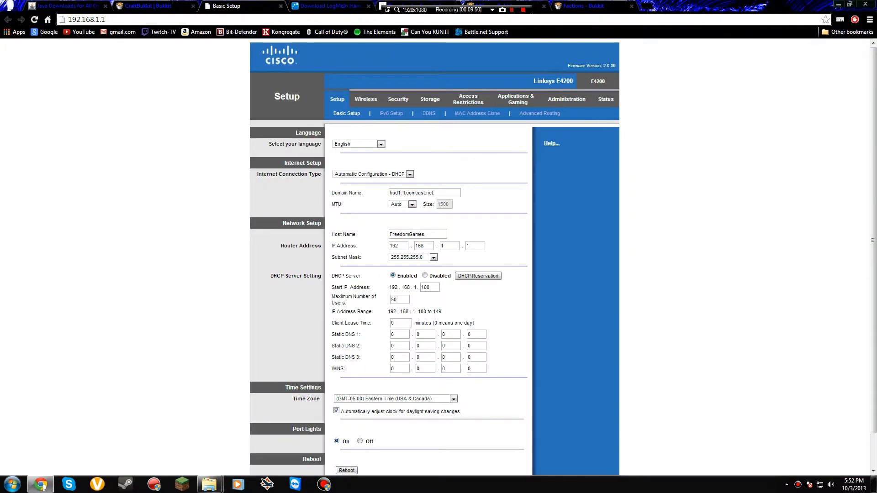
pyautogui.click(838, 4)
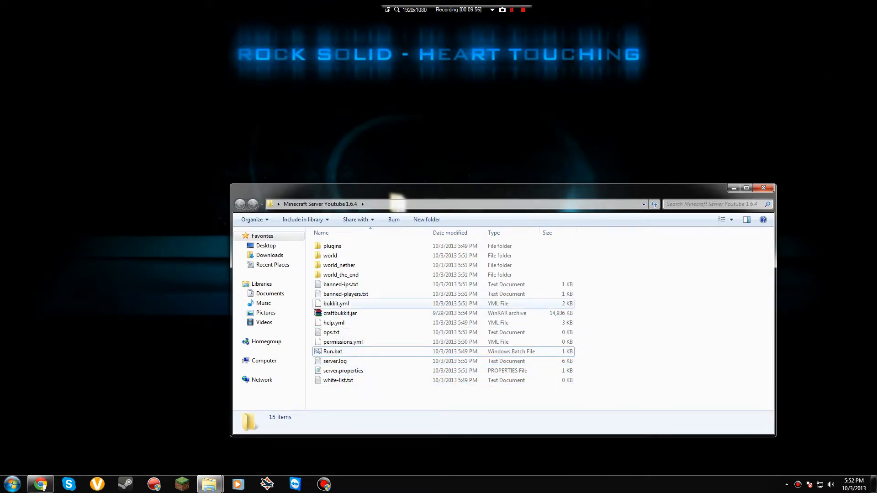
# Open bukkit.yml from the server folder in Notepad++
pyautogui.click(340, 304)
pyautogui.rightClick(340, 304)
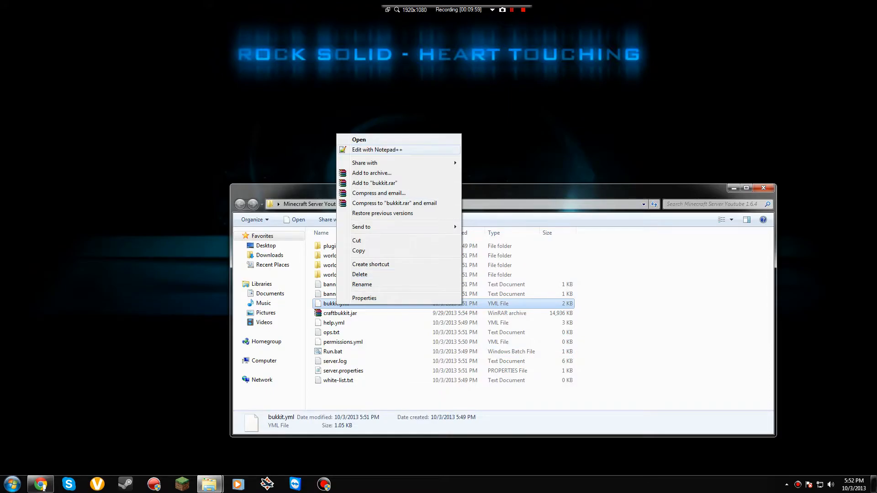
pyautogui.click(377, 150)
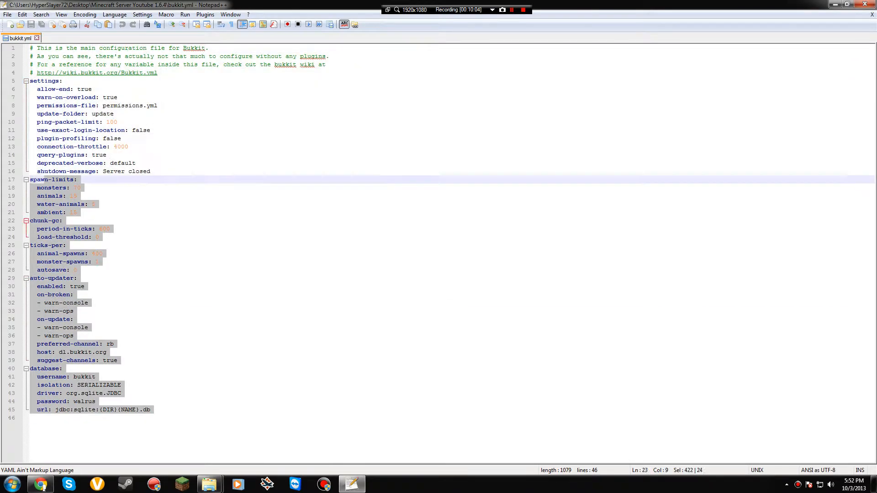
# Examine the spawn-limits, database and auto-updater settings in bukkit.yml
pyautogui.click(30, 418)
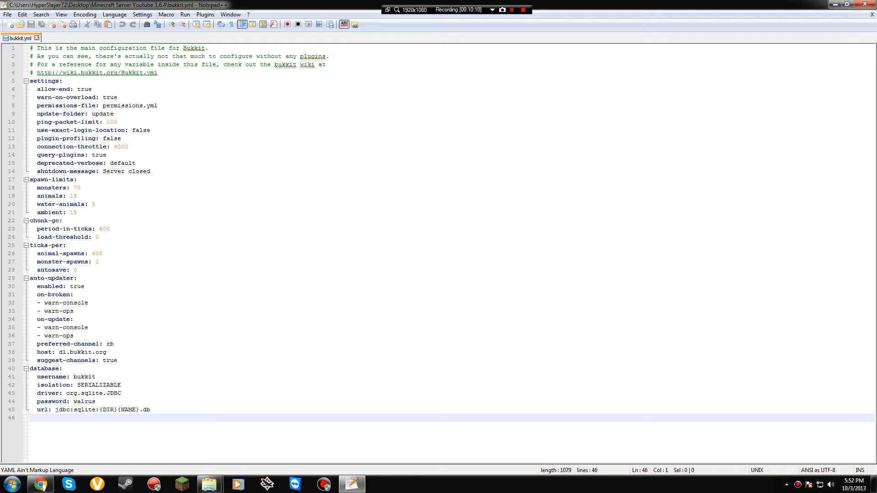
pyautogui.click(73, 212)
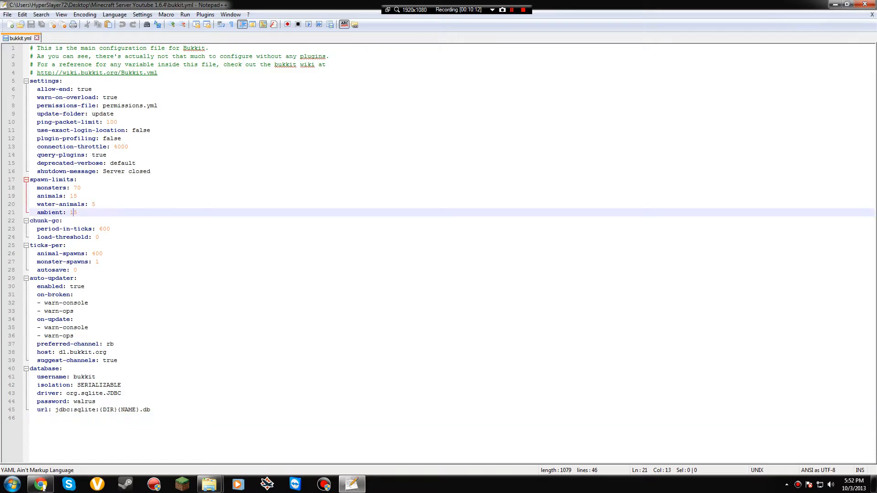
pyautogui.click(77, 196)
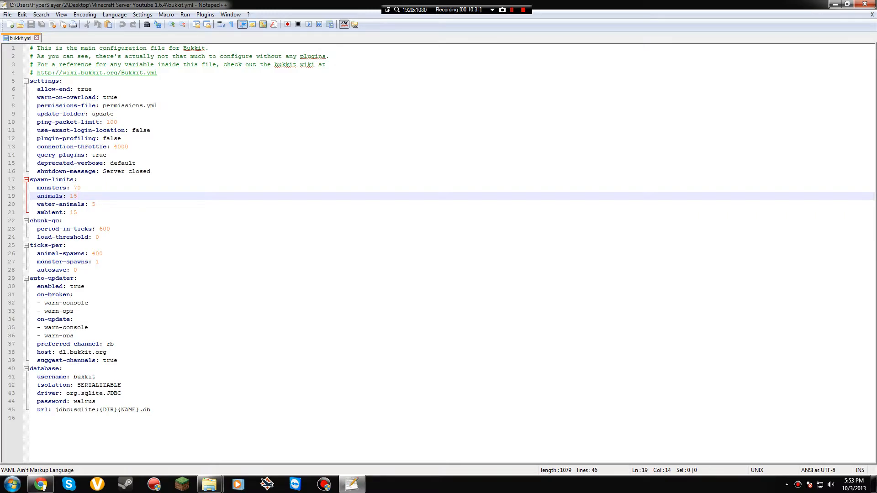
pyautogui.click(110, 401)
pyautogui.click(110, 385)
pyautogui.click(109, 393)
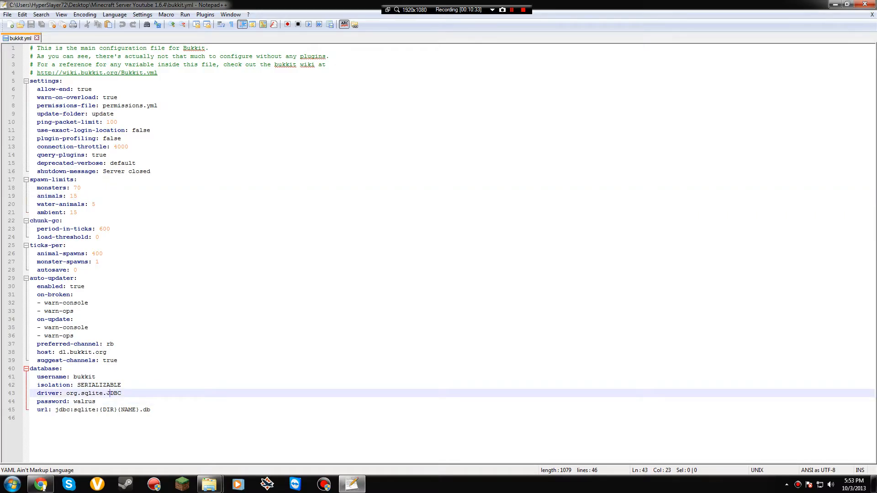
pyautogui.click(95, 401)
pyautogui.click(121, 393)
pyautogui.click(150, 410)
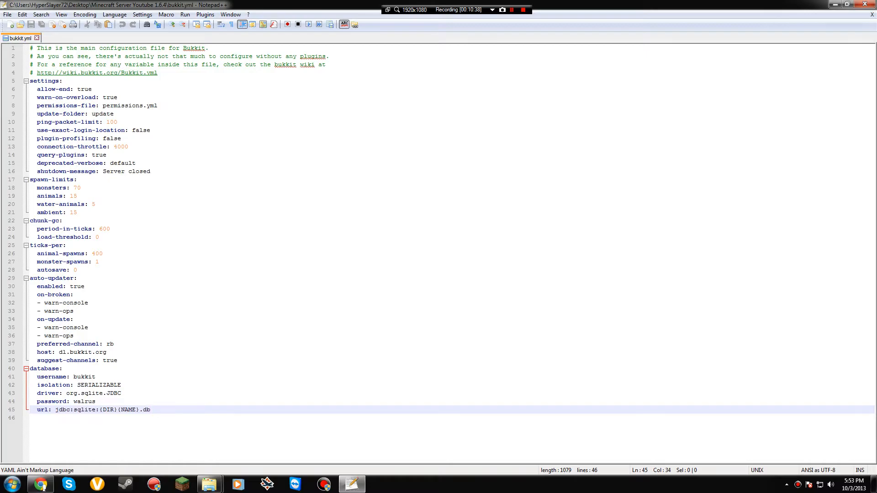
pyautogui.click(118, 361)
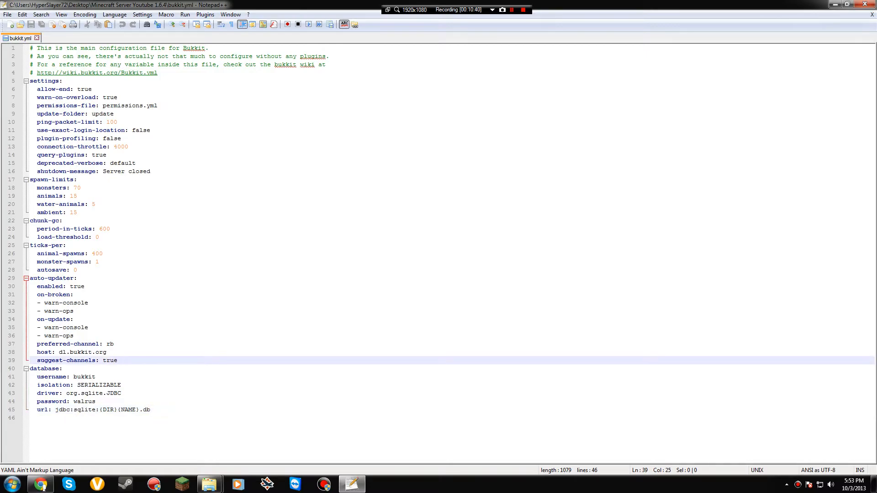
# Set the auto-updater's preferred-channel to dev in bukkit.yml, and save and close the file
pyautogui.click(114, 344)
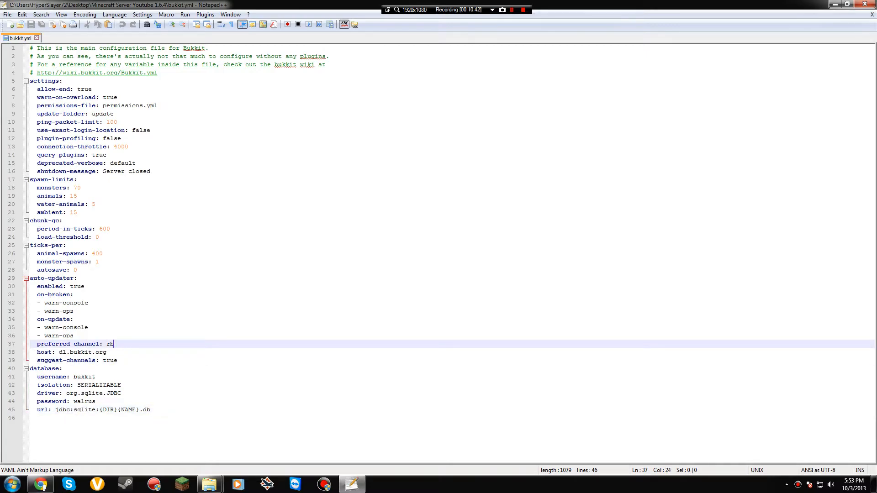
pyautogui.press('BackSpace')
pyautogui.press('BackSpace')
pyautogui.write('dev')
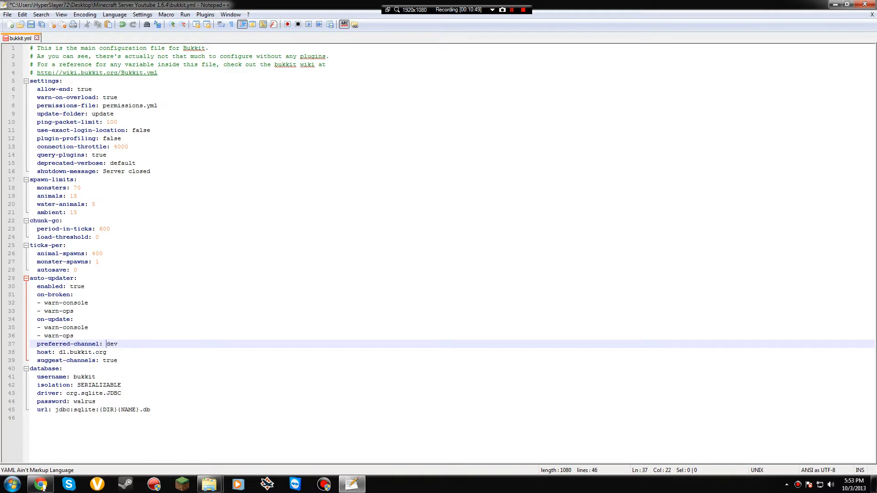
pyautogui.click(7, 15)
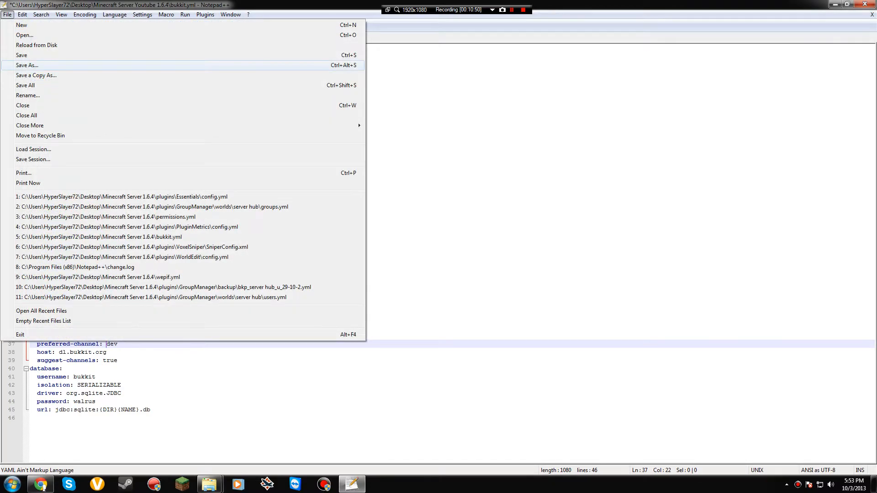
pyautogui.click(22, 55)
pyautogui.click(864, 4)
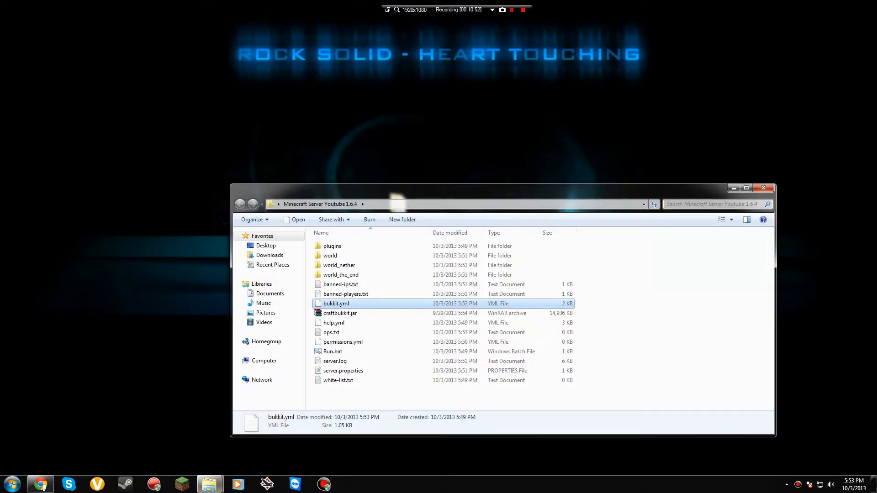
# Start the server from Run.bat with the updated bukkit.yml and lengthen its console window
pyautogui.click(334, 352)
pyautogui.press('Return')
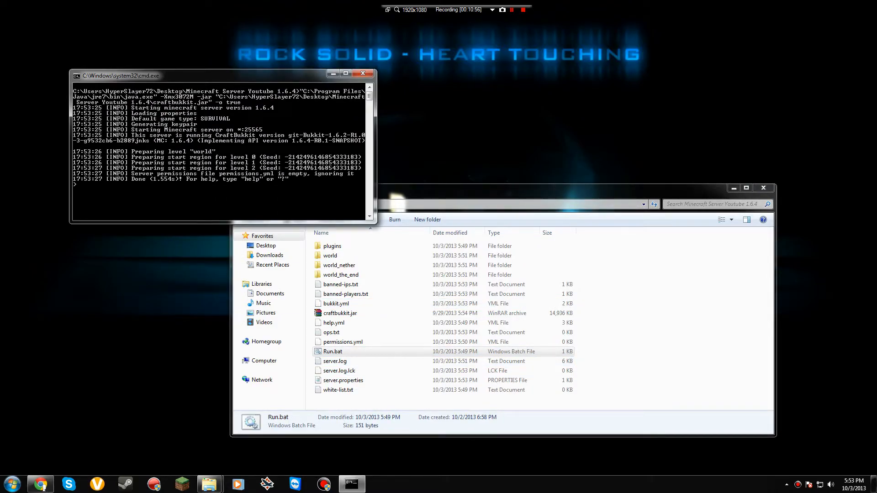
pyautogui.moveTo(274, 223); pyautogui.dragTo(274, 459)
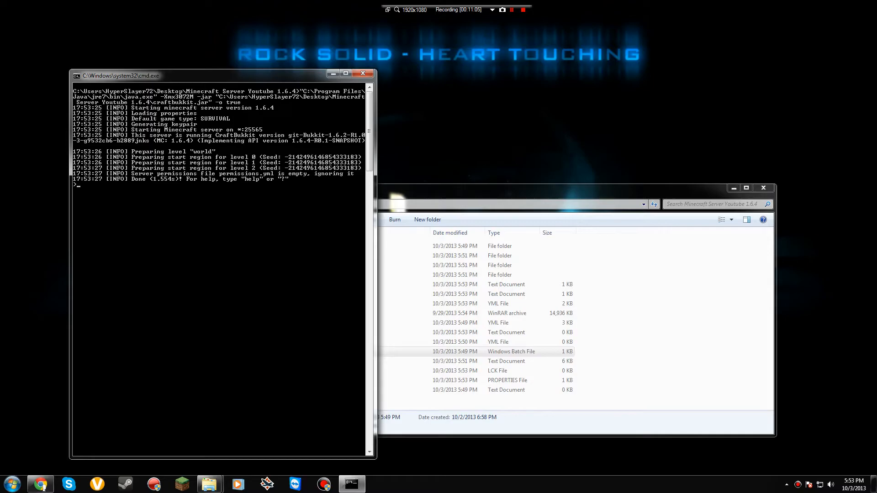
# Stop the running server with the stop command and close its console window
pyautogui.moveTo(224, 70); pyautogui.dragTo(223, 20)
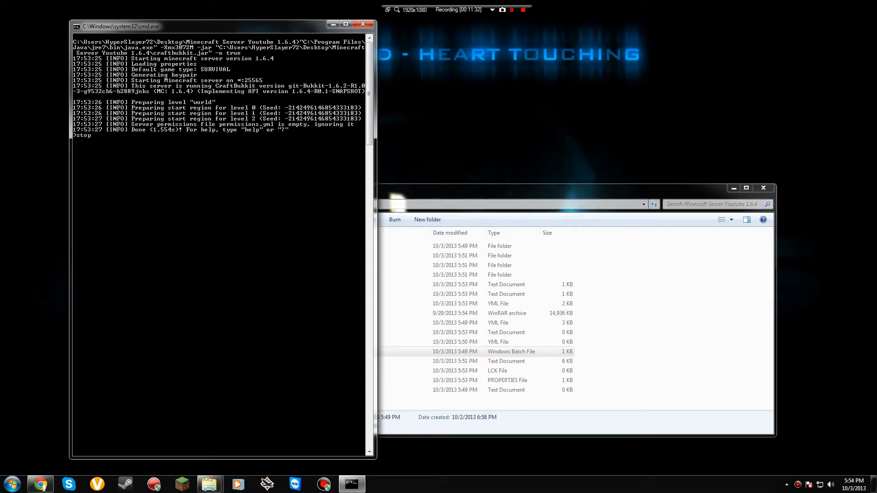
pyautogui.press('Return')
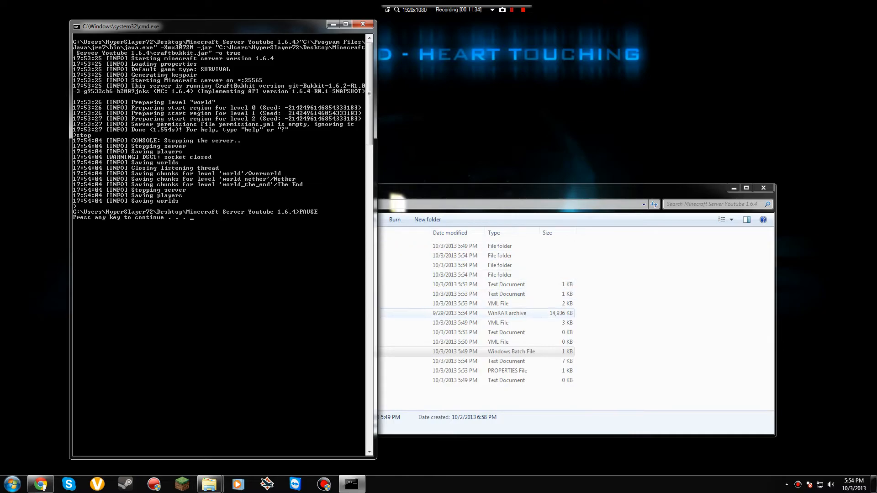
pyautogui.press('Return')
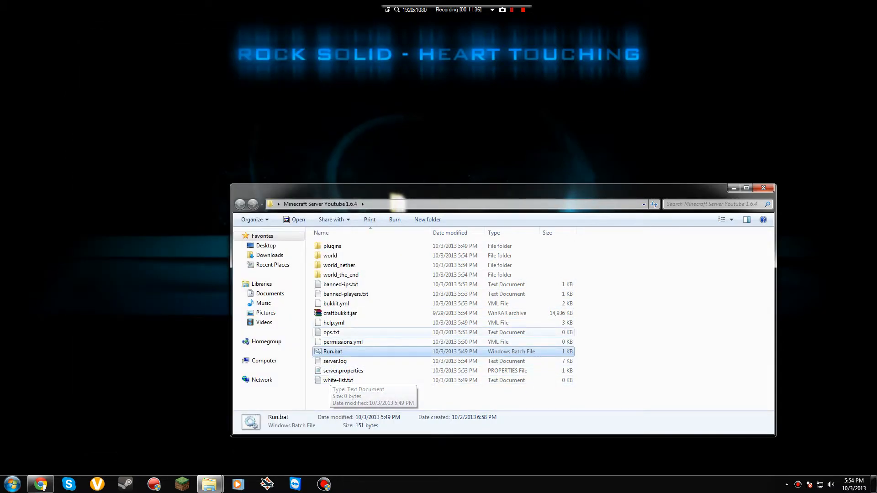
# Open permissions.yml in Notepad++ to check its contents, and close it along with bukkit.yml and the editor
pyautogui.click(343, 342)
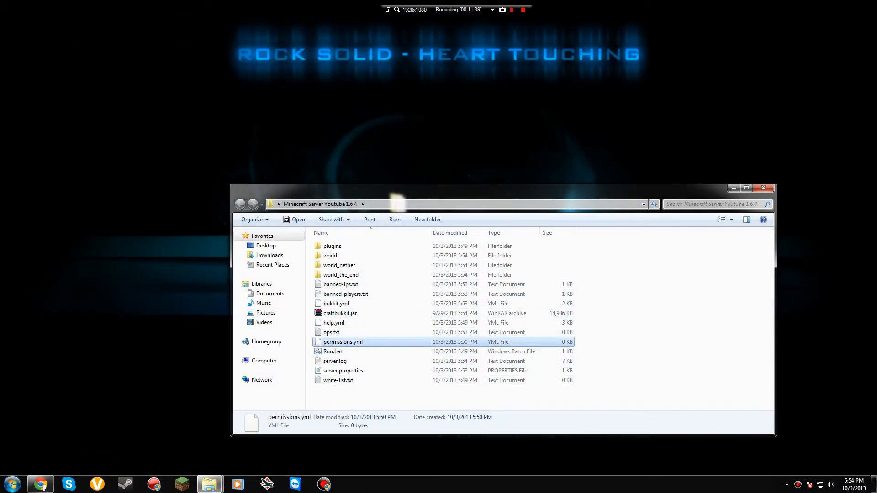
pyautogui.rightClick(341, 350)
pyautogui.rightClick(331, 342)
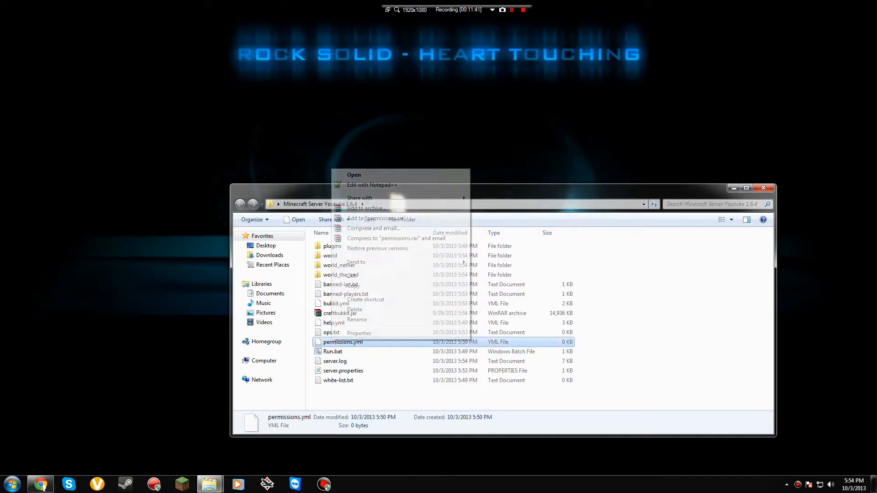
pyautogui.click(372, 185)
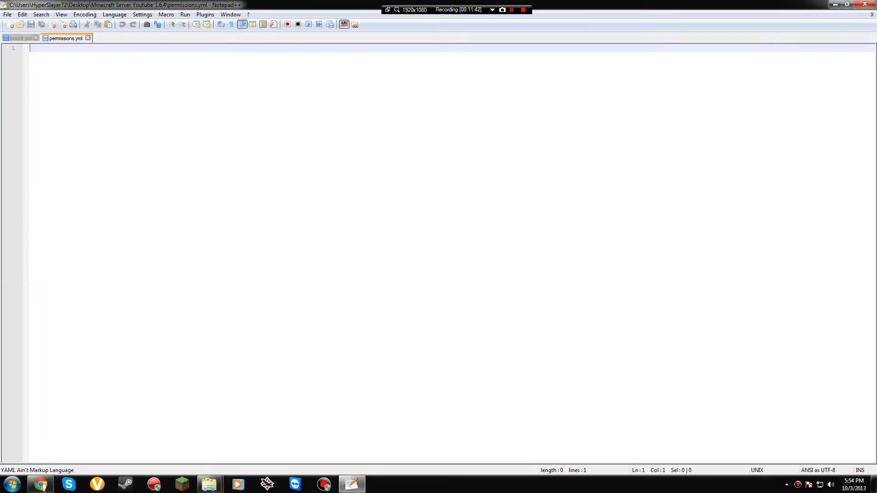
pyautogui.click(87, 38)
pyautogui.click(36, 39)
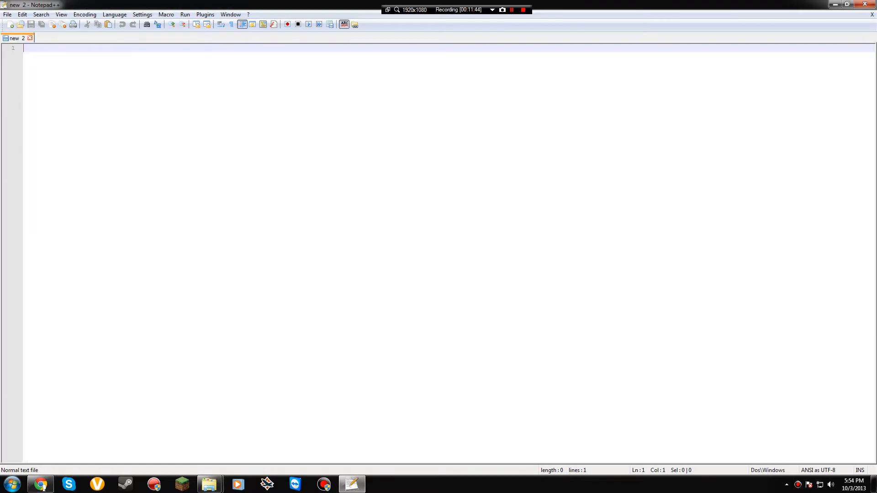
pyautogui.click(865, 4)
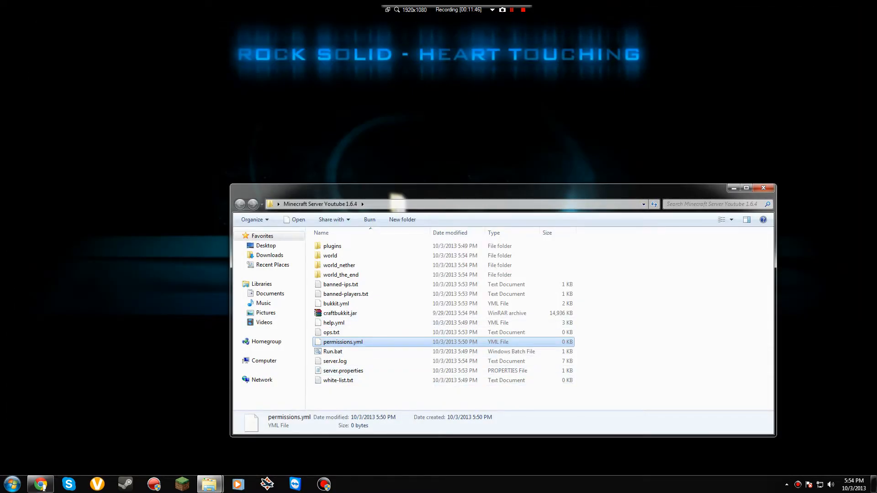
# Open server.properties from the server folder in Notepad++ instead of plain Notepad
pyautogui.click(447, 396)
pyautogui.moveTo(361, 391); pyautogui.dragTo(385, 399)
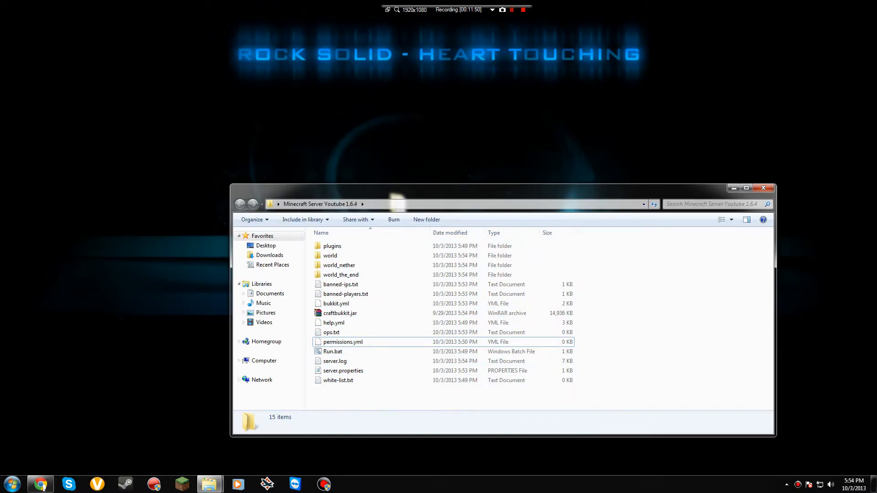
pyautogui.click(343, 371)
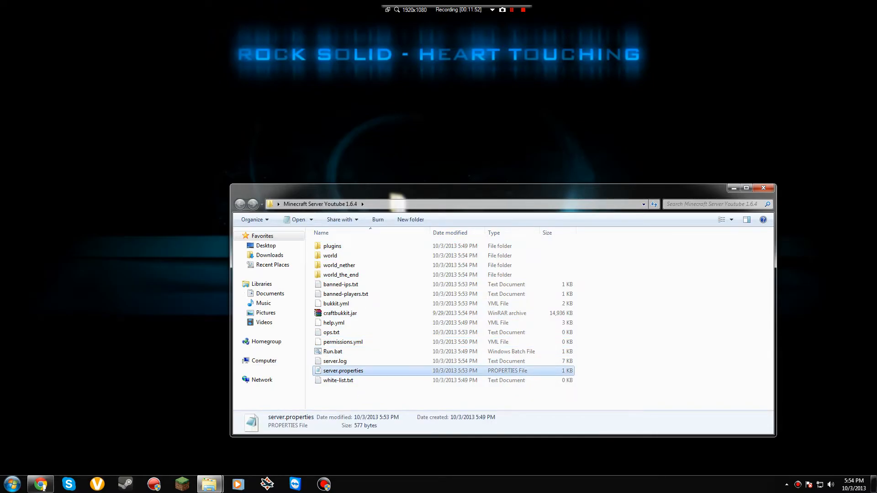
pyautogui.doubleClick(343, 371)
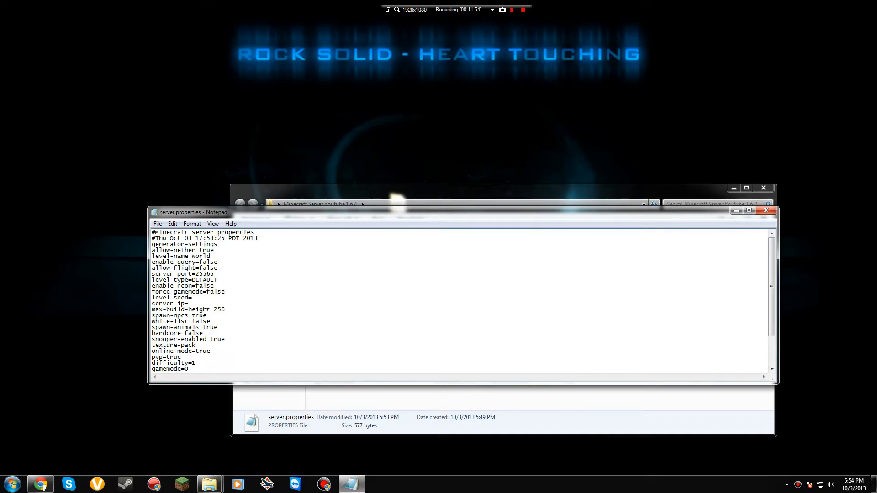
pyautogui.click(766, 210)
pyautogui.rightClick(331, 371)
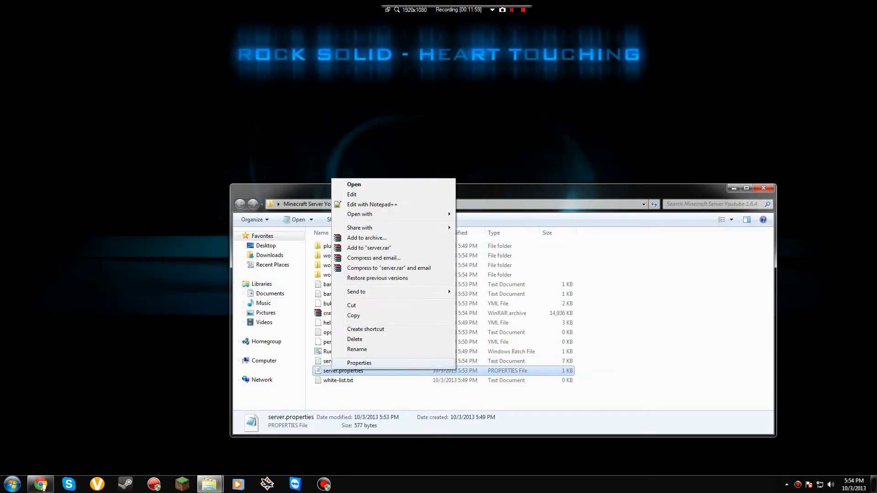
pyautogui.click(372, 205)
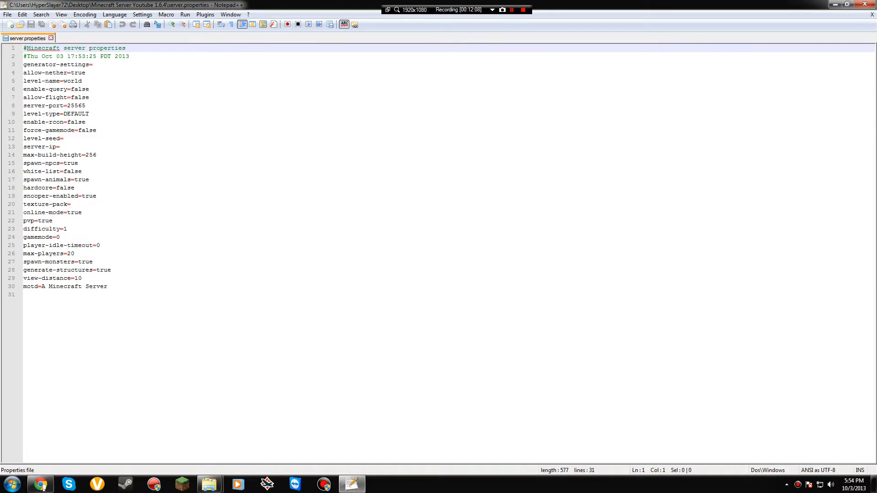
# Set allow-flight to true in server.properties
pyautogui.click(93, 64)
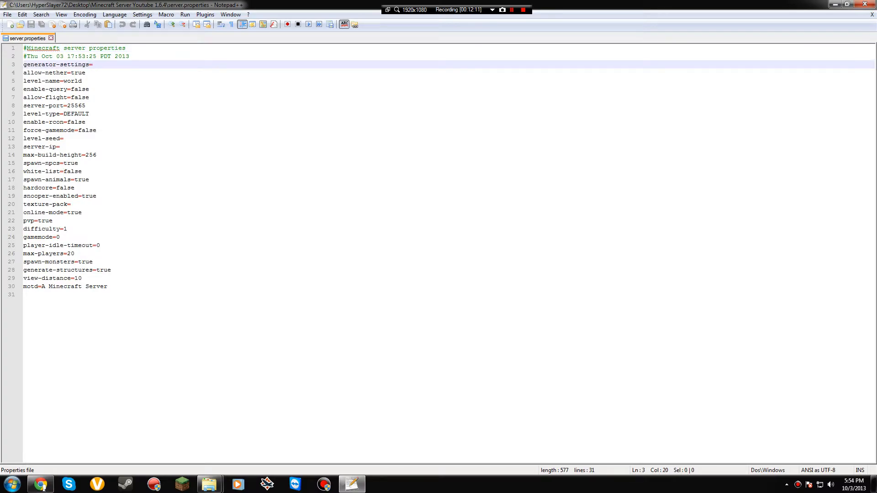
pyautogui.click(85, 73)
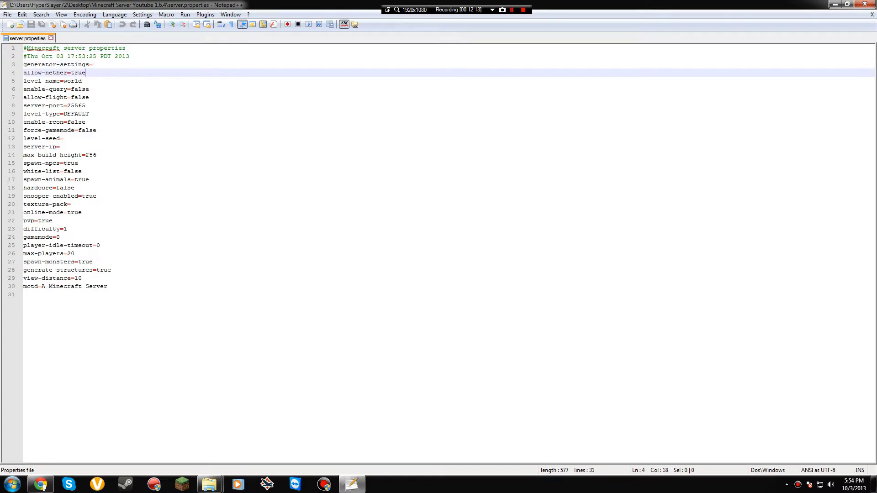
pyautogui.click(83, 80)
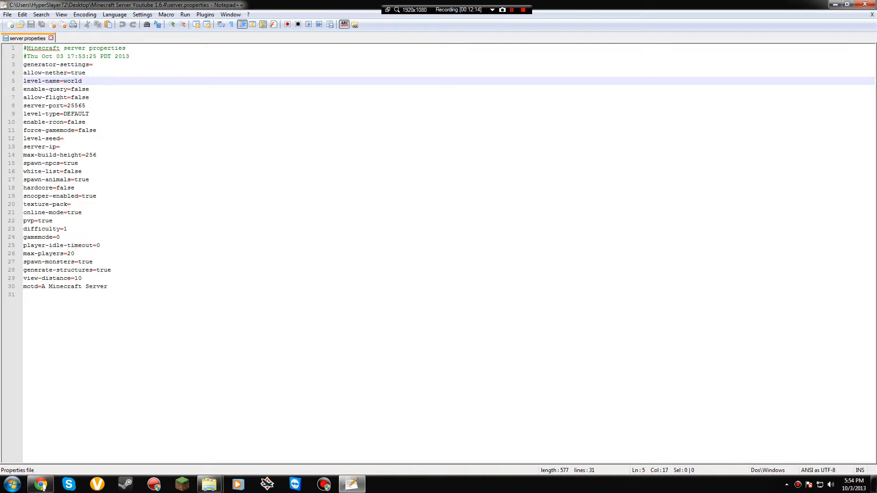
pyautogui.press('Down')
pyautogui.press('Down')
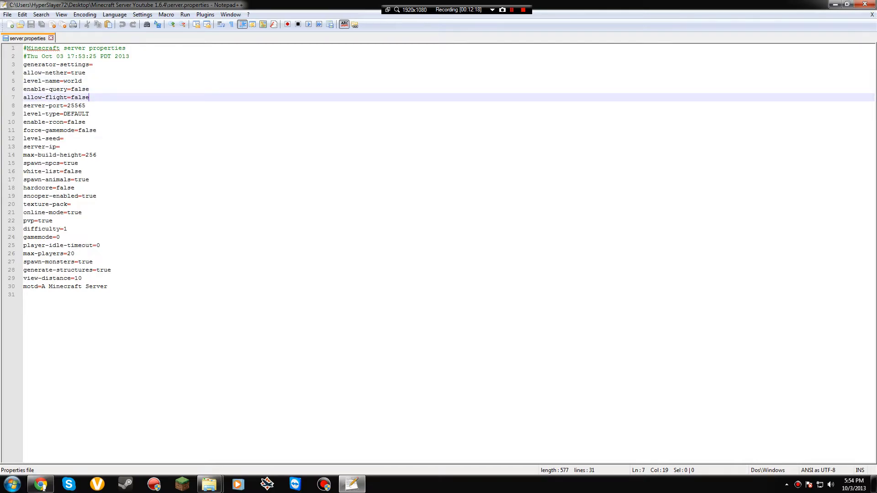
pyautogui.press('BackSpace')
pyautogui.press('BackSpace')
pyautogui.press('BackSpace')
pyautogui.press('BackSpace')
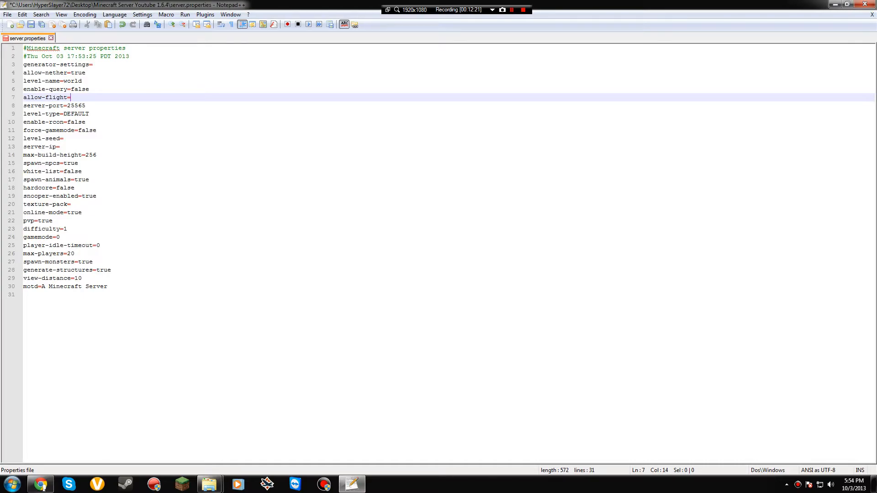
pyautogui.write('trur')
pyautogui.press('BackSpace')
pyautogui.write('e')
# Examine the server-ip, max-players and online-mode settings in server.properties
pyautogui.click(60, 146)
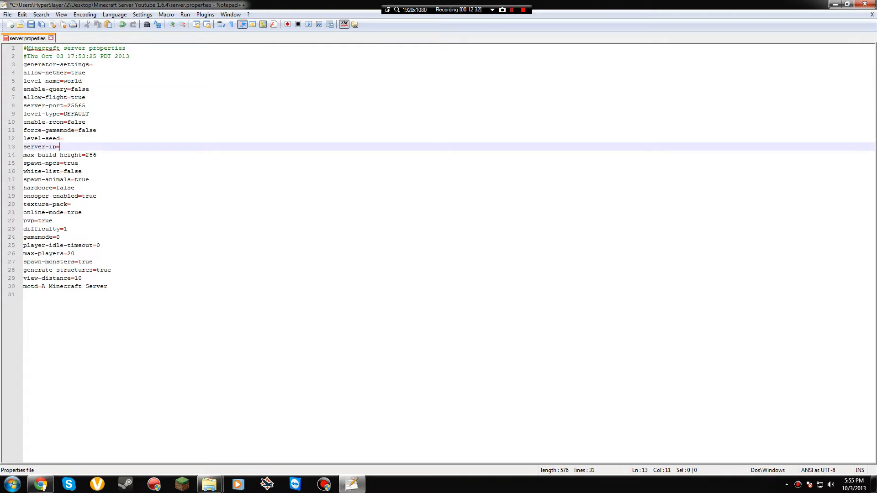
pyautogui.moveTo(60, 147); pyautogui.dragTo(24, 146)
pyautogui.click(60, 147)
pyautogui.click(75, 253)
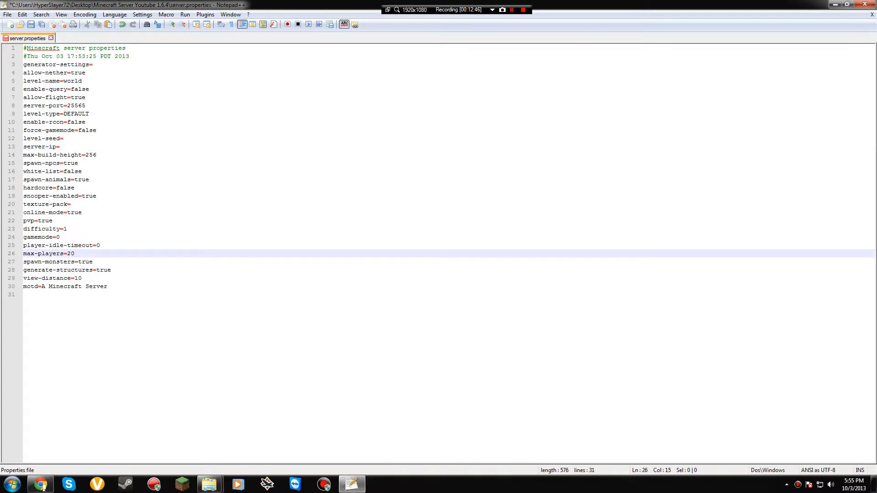
pyautogui.moveTo(64, 296)
pyautogui.mouseDown()
pyautogui.moveTo(24, 81)
pyautogui.moveTo(62, 237)
pyautogui.moveTo(64, 296)
pyautogui.mouseUp()
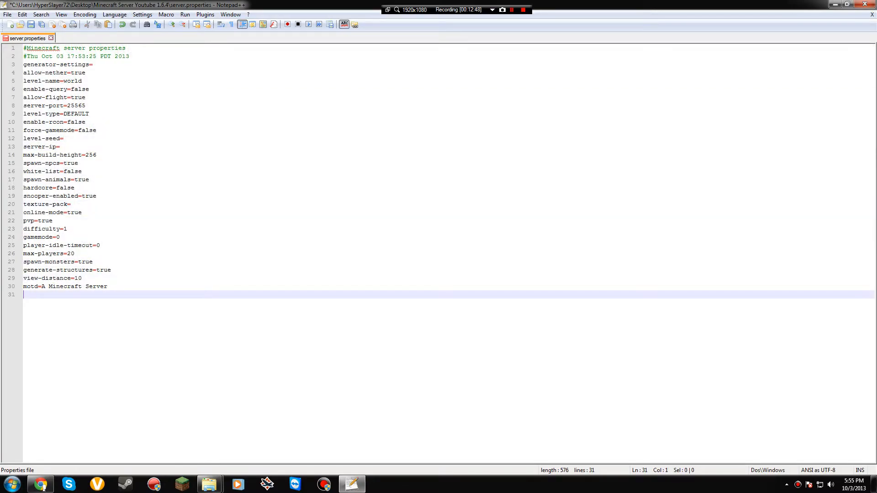
pyautogui.click(82, 213)
pyautogui.moveTo(83, 212); pyautogui.dragTo(67, 213)
pyautogui.click(82, 212)
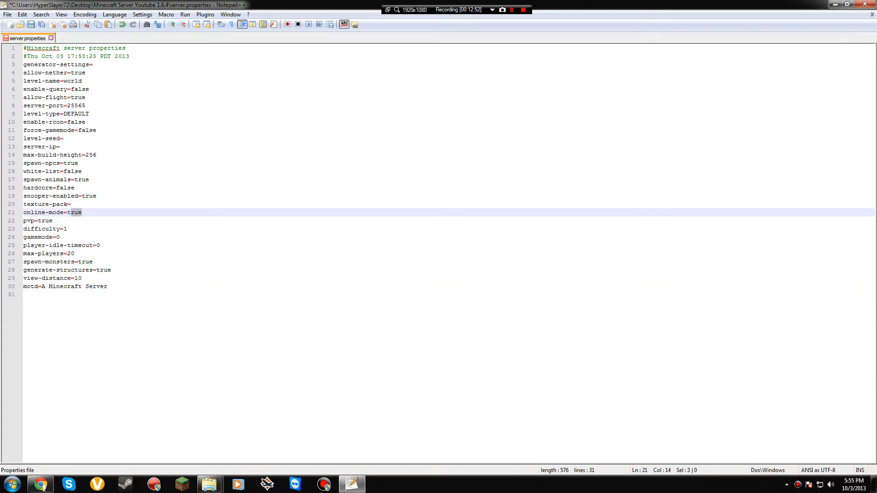
pyautogui.click(82, 212)
# Save server.properties and place the text cursor at the end of the server-ip line
pyautogui.click(8, 14)
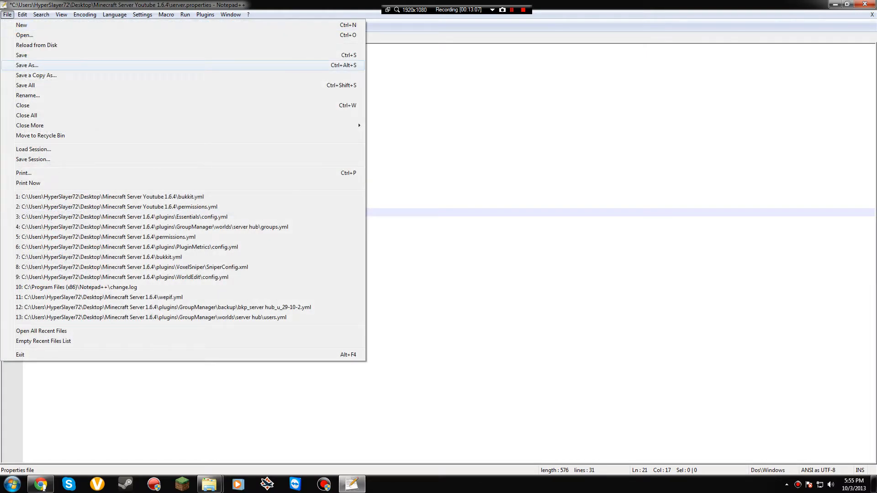
pyautogui.click(21, 55)
pyautogui.click(111, 270)
pyautogui.click(71, 204)
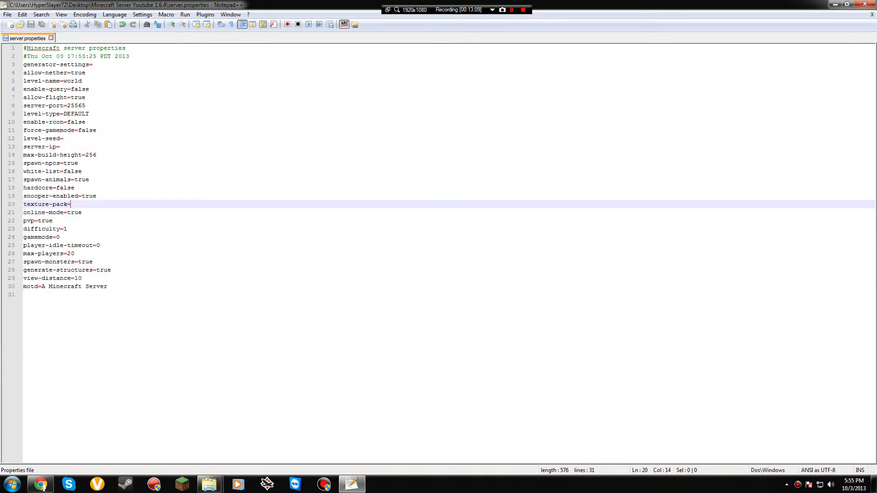
pyautogui.click(60, 146)
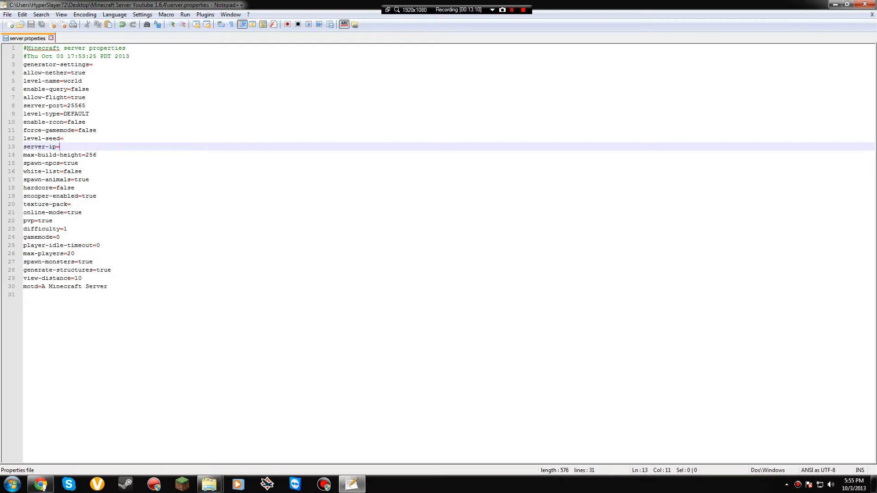
# Search the Windows programs for run and open the Run dialog
pyautogui.click(12, 485)
pyautogui.click(13, 485)
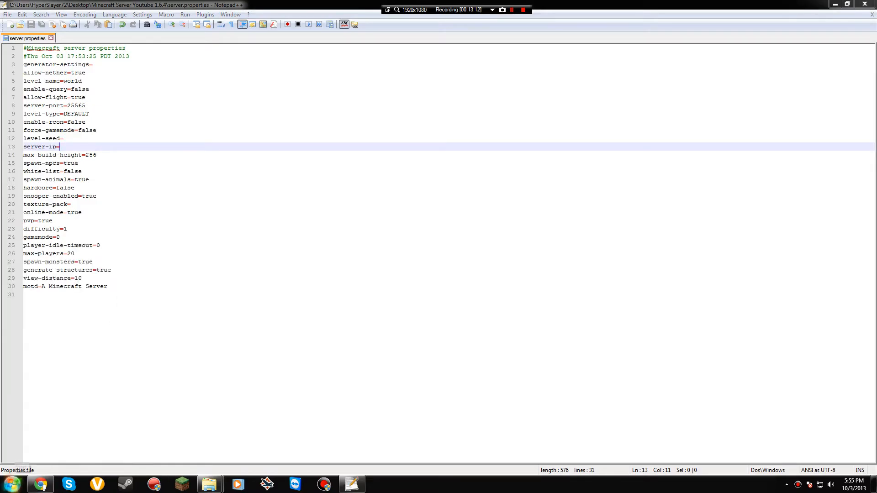
pyautogui.click(13, 484)
pyautogui.click(57, 461)
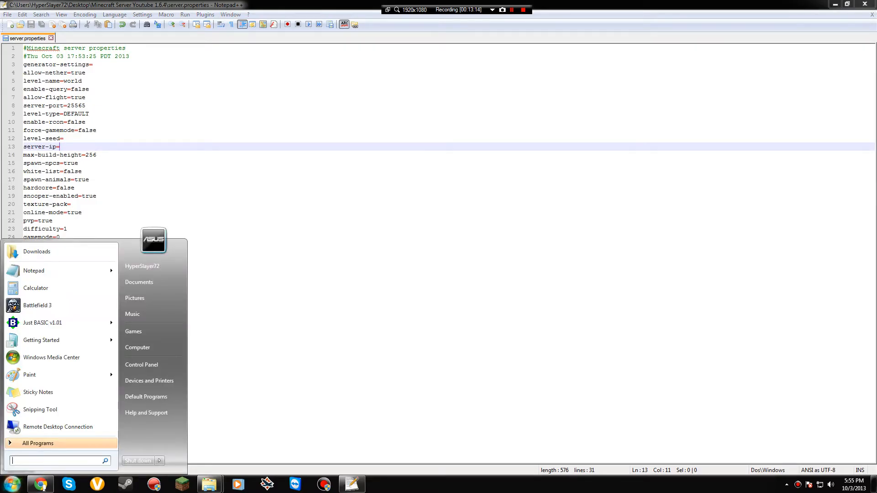
pyautogui.write('run')
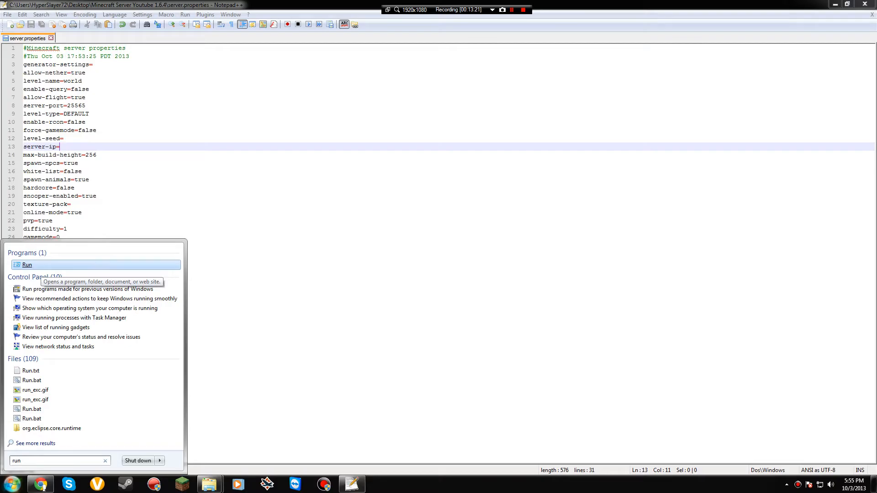
pyautogui.press('Return')
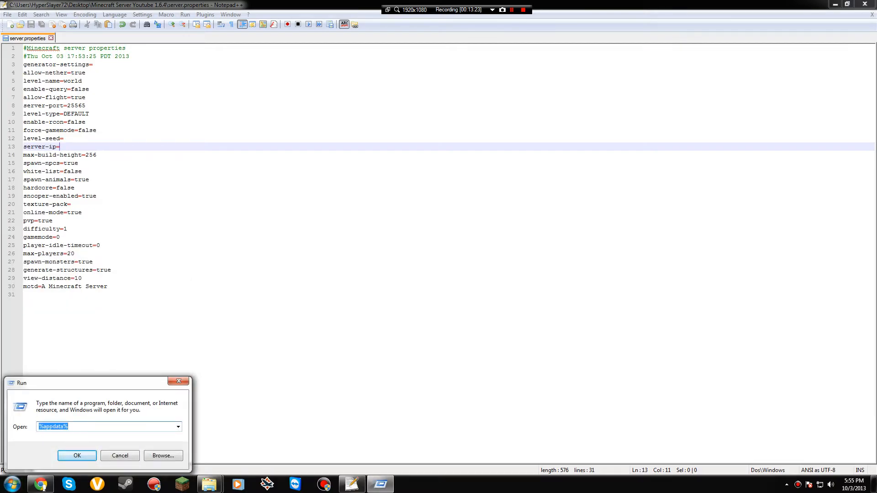
# Search the Windows programs for cmd and open a Command Prompt window
pyautogui.press('super')
pyautogui.write('c')
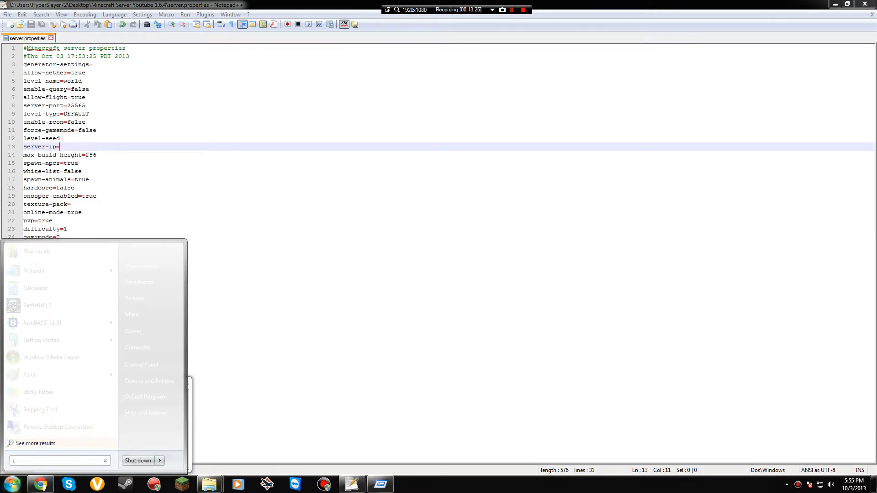
pyautogui.write('md')
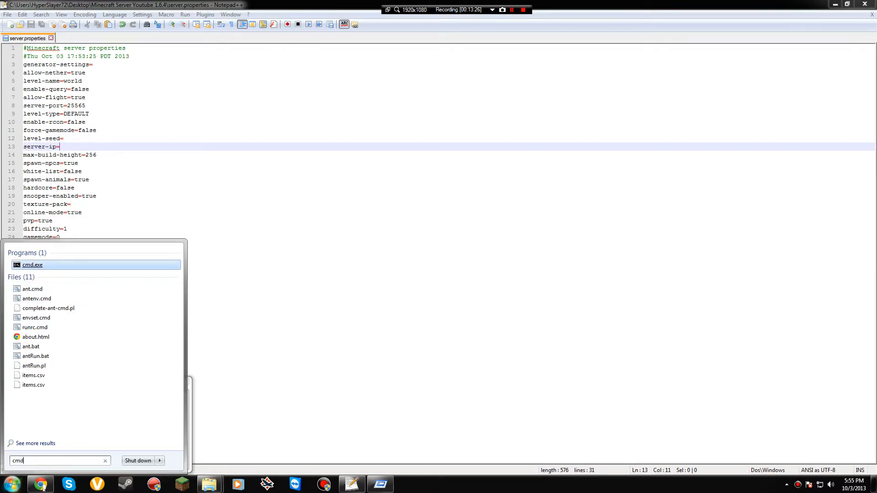
pyautogui.press('Return')
# Open an additional Command Prompt by running cmd from the Run dialog, and close that extra window
pyautogui.hotkey('alt', 'Tab')
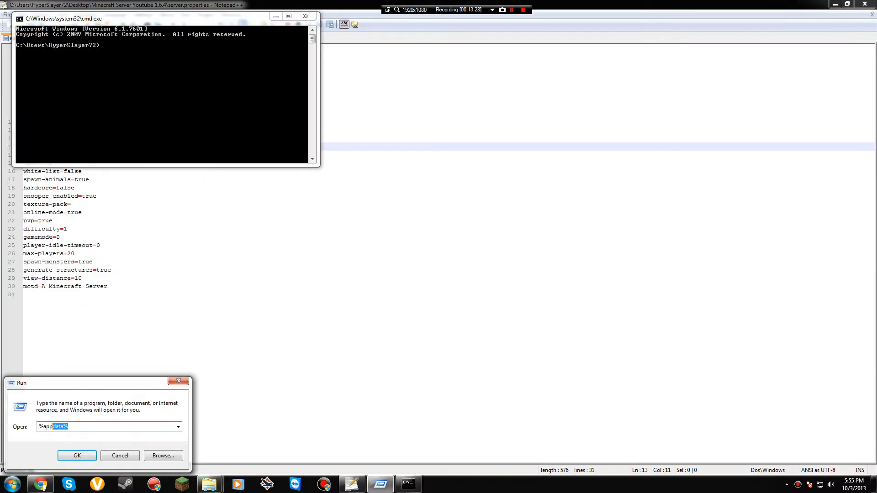
pyautogui.write('\\')
pyautogui.press('BackSpace')
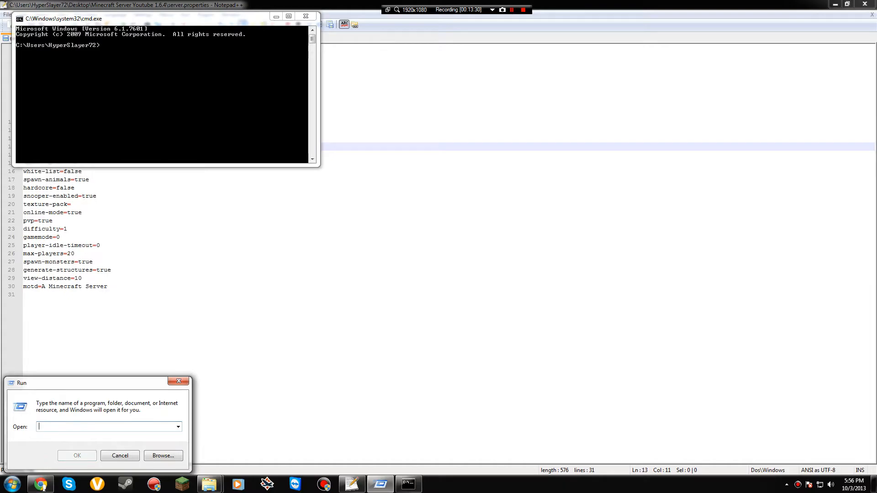
pyautogui.write('c')
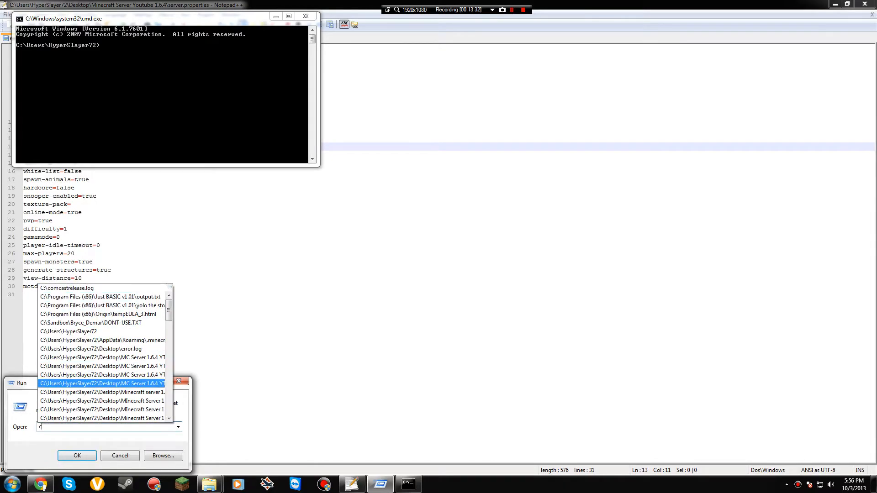
pyautogui.write('mf')
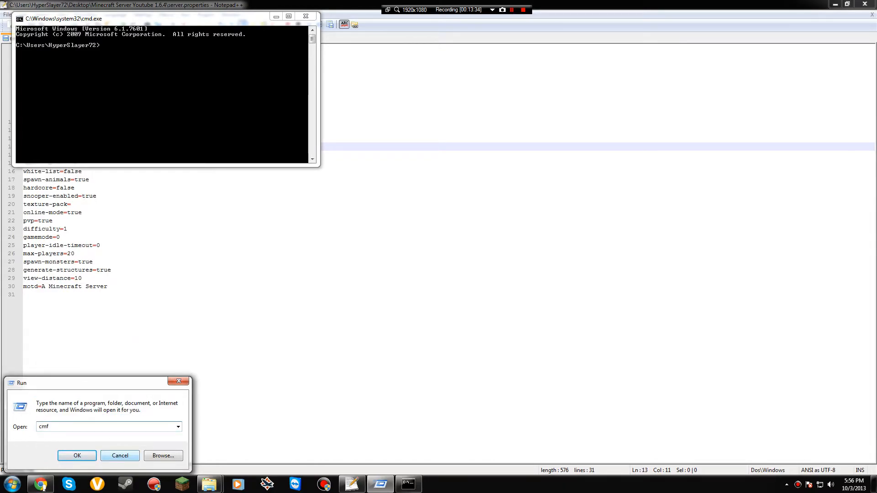
pyautogui.press('BackSpace')
pyautogui.write('d')
pyautogui.press('Return')
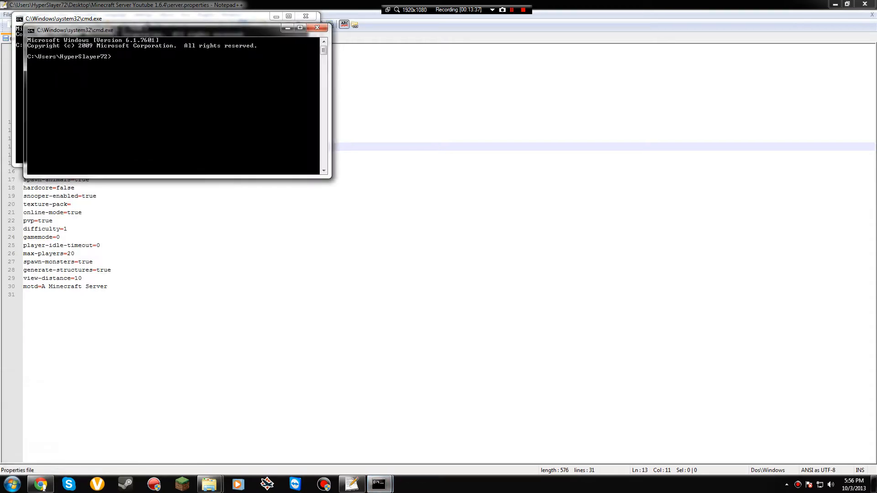
pyautogui.moveTo(137, 30); pyautogui.dragTo(465, 25)
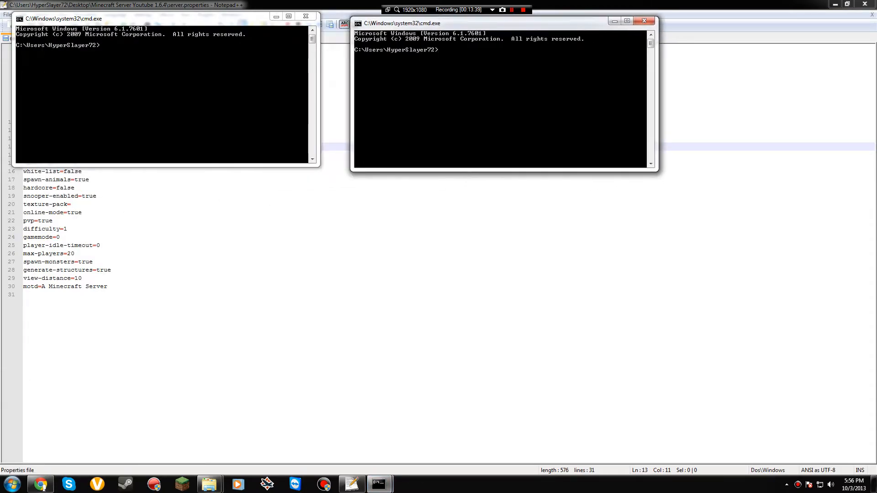
pyautogui.hotkey('alt', 'F4')
# Run ipconfig in the Command Prompt and review the Local Area Connection's IPv4 address and default gateway
pyautogui.moveTo(137, 18); pyautogui.dragTo(389, 166)
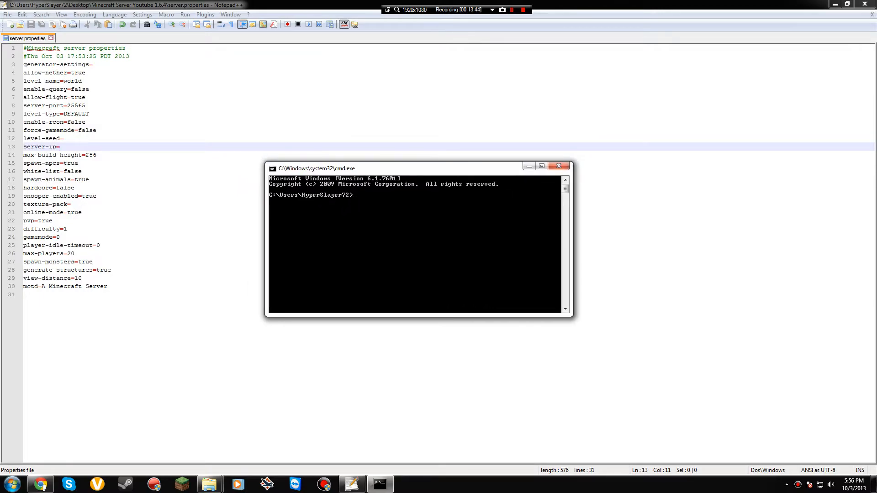
pyautogui.write('ipconfig')
pyautogui.press('Return')
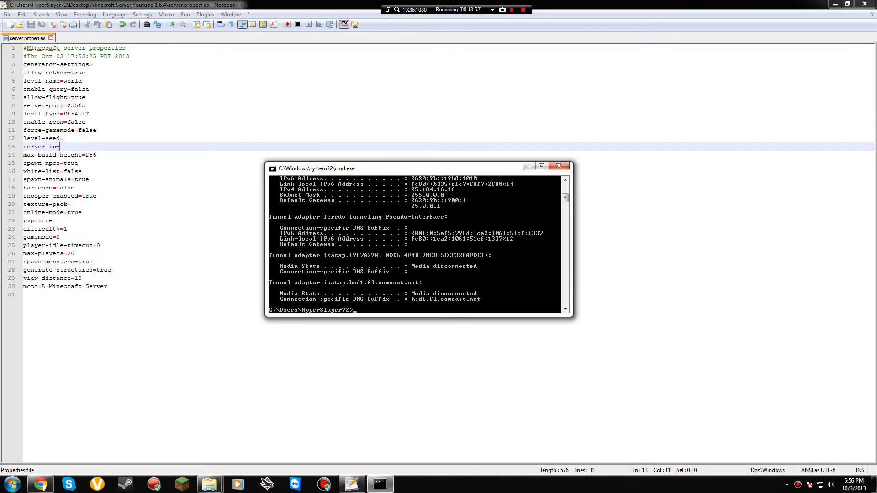
pyautogui.scroll(1, 418, 245)
pyautogui.scroll(3, 418, 245)
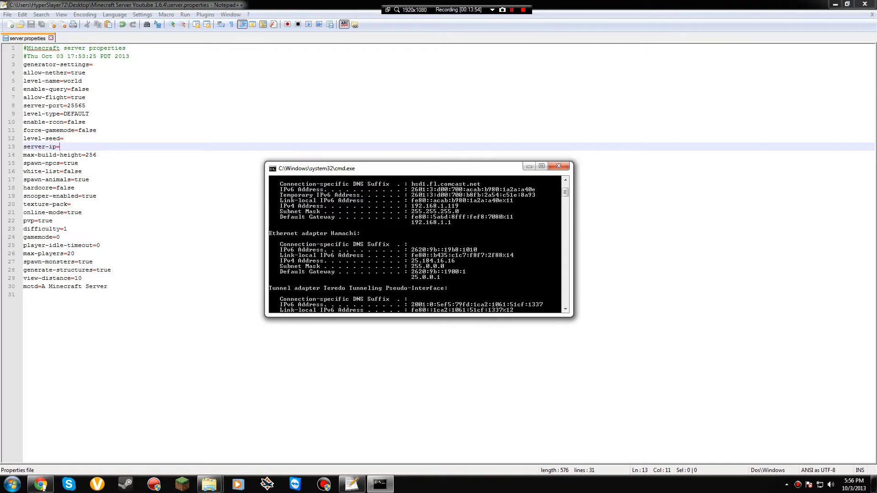
pyautogui.scroll(3, 418, 244)
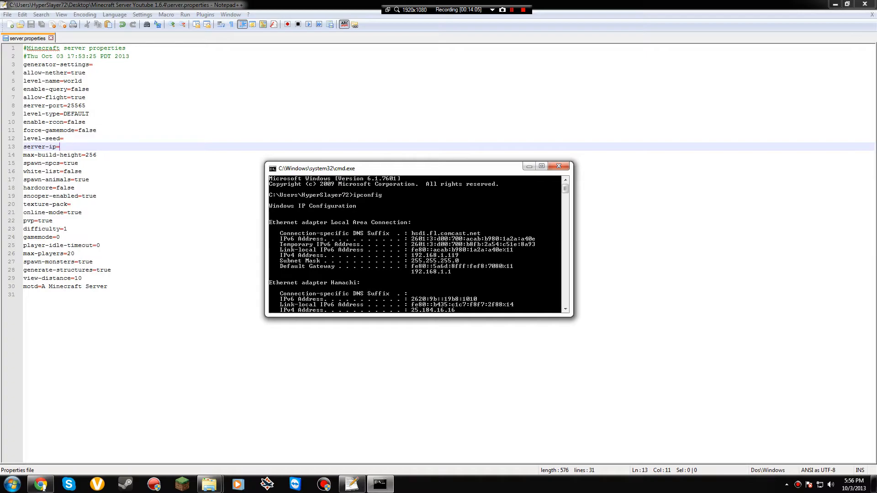
pyautogui.scroll(-1, 414, 244)
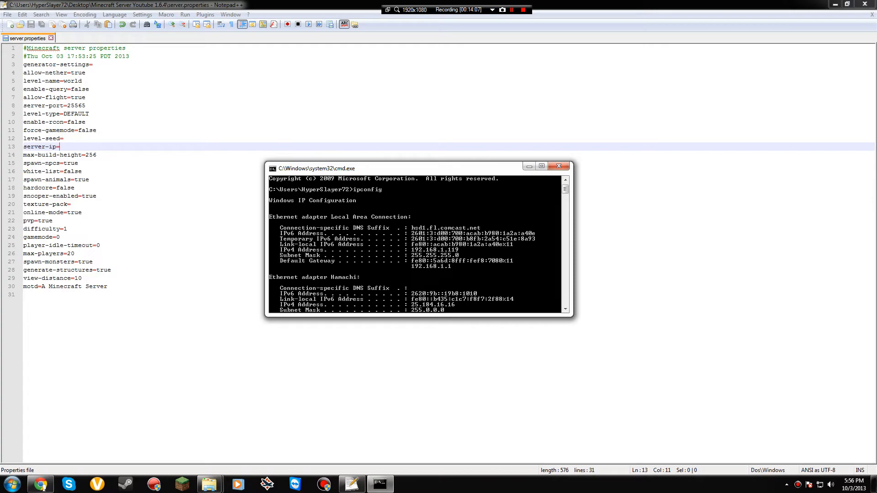
pyautogui.scroll(1, 415, 244)
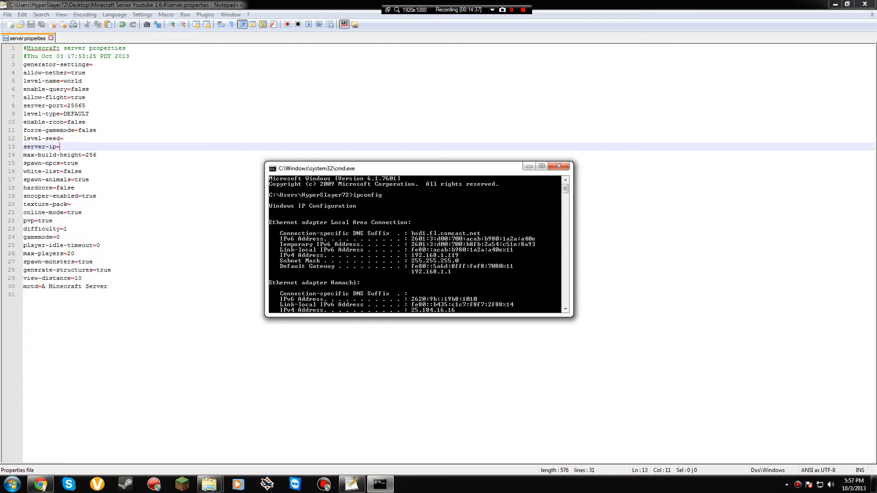
# Switch to Chrome, load the router page at 192.168.1.1, and open its Single Port Forwarding settings
pyautogui.click(41, 484)
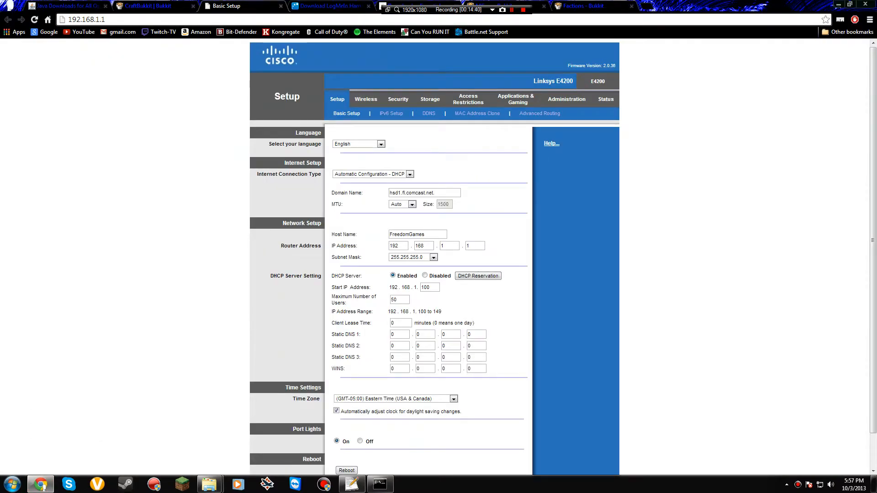
pyautogui.click(109, 19)
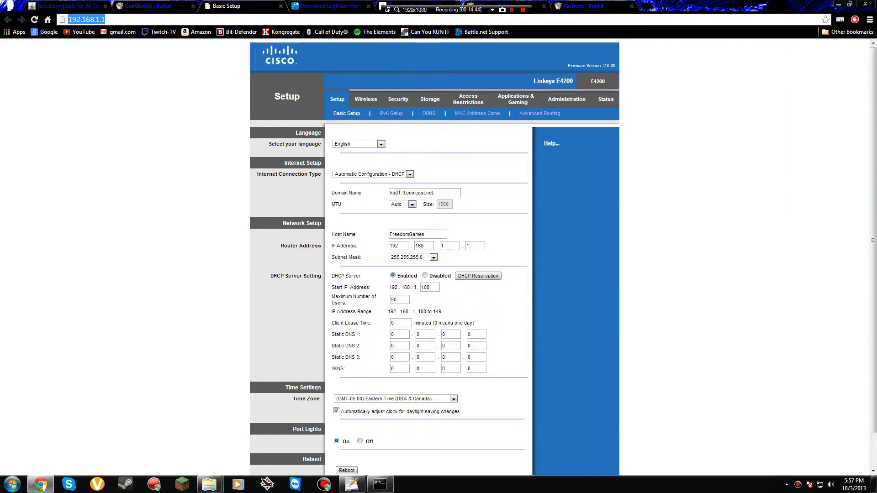
pyautogui.press('Return')
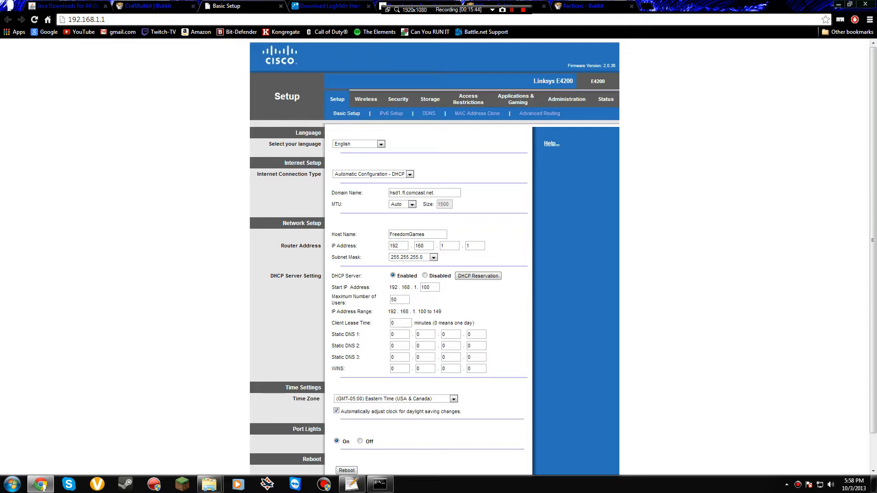
pyautogui.click(518, 99)
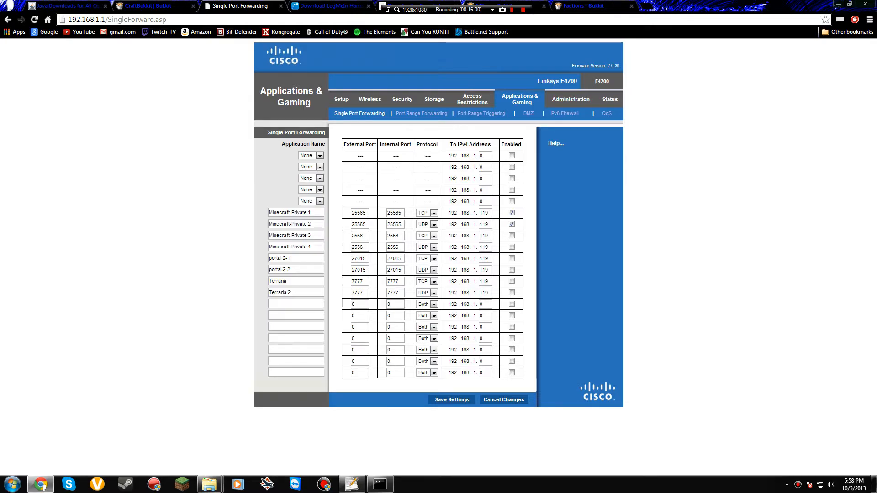
# Examine the names, ports and protocol options of the Minecraft-Private 1 and Minecraft-Private 2 forwarding rules
pyautogui.moveTo(312, 212)
pyautogui.mouseDown()
pyautogui.moveTo(270, 212)
pyautogui.moveTo(311, 212)
pyautogui.moveTo(311, 224)
pyautogui.moveTo(269, 224)
pyautogui.moveTo(311, 224)
pyautogui.mouseUp()
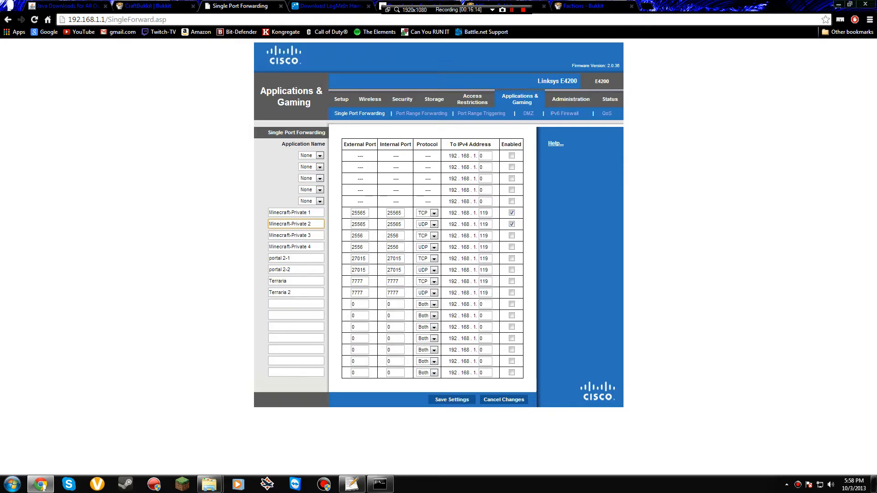
pyautogui.moveTo(402, 213); pyautogui.dragTo(402, 213)
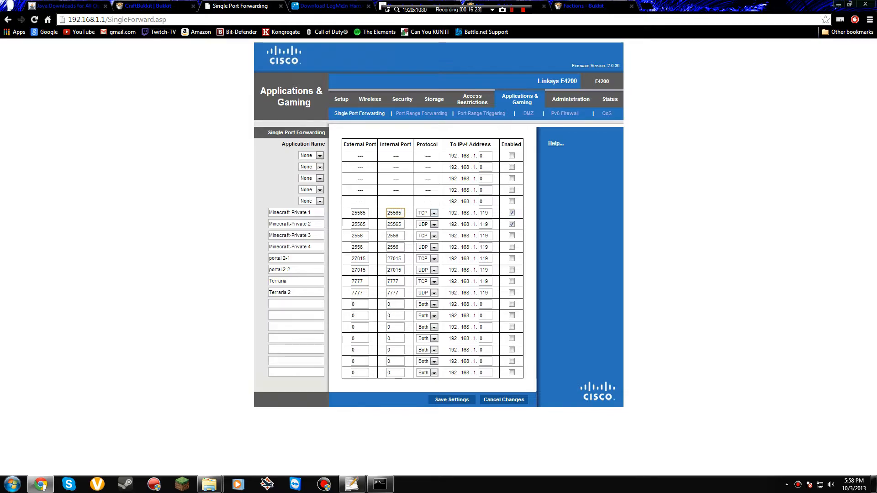
pyautogui.click(433, 213)
pyautogui.click(433, 213)
pyautogui.click(433, 224)
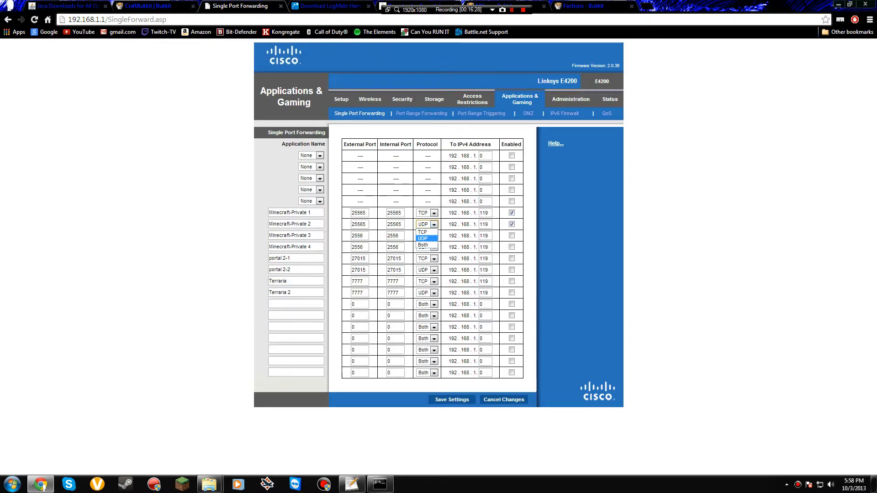
pyautogui.click(434, 224)
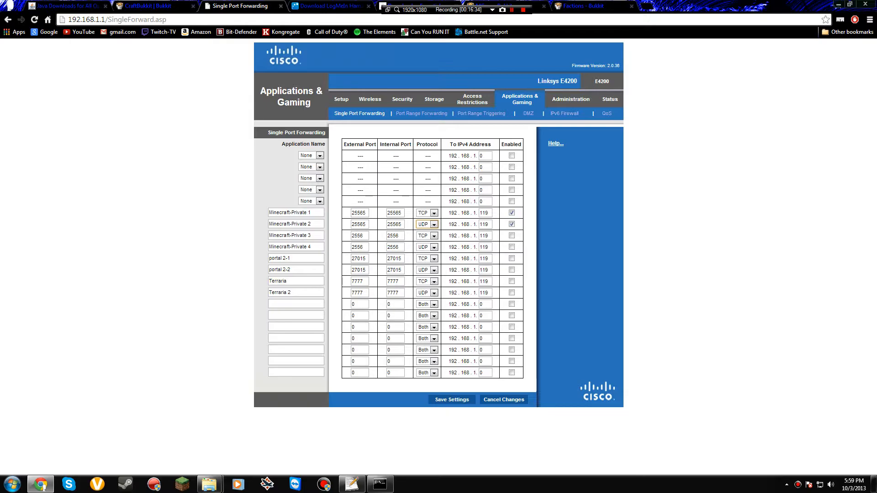
# Compare the Minecraft-Private 1 rule's target IPv4 address with the address listed by ipconfig in the Command Prompt
pyautogui.click(380, 483)
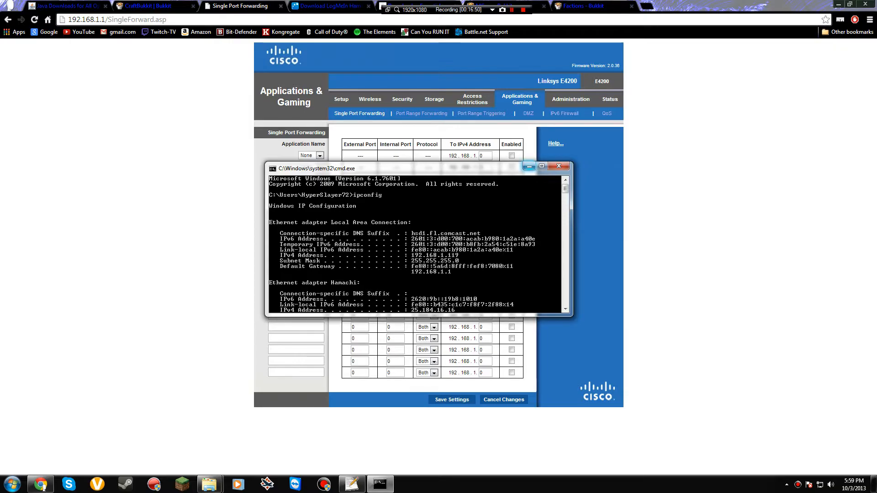
pyautogui.click(529, 166)
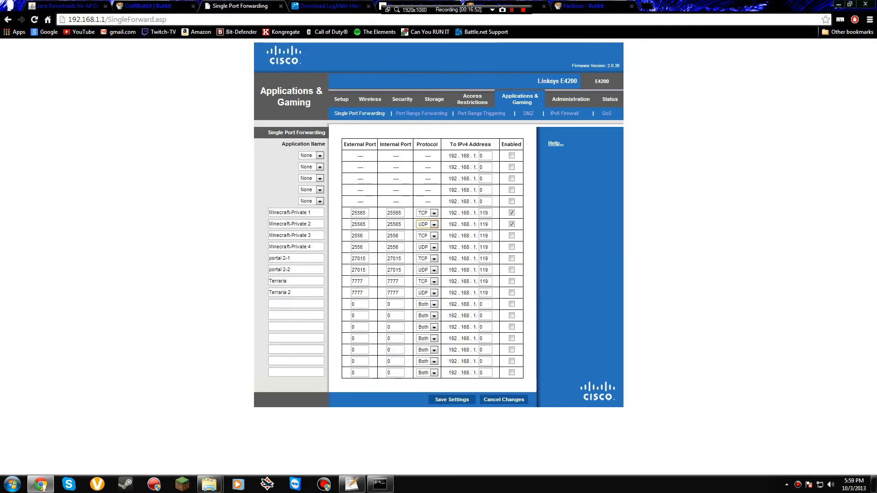
pyautogui.doubleClick(484, 213)
pyautogui.click(488, 213)
pyautogui.press('Return')
pyautogui.click(380, 484)
pyautogui.click(380, 484)
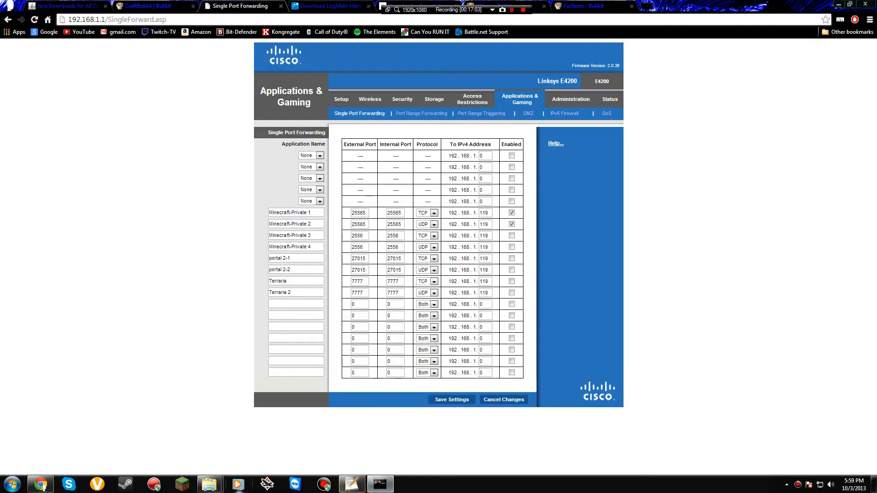
# In Notepad++, set server-ip to 192.168.1.119 in server.properties, then save and close the file
pyautogui.click(351, 484)
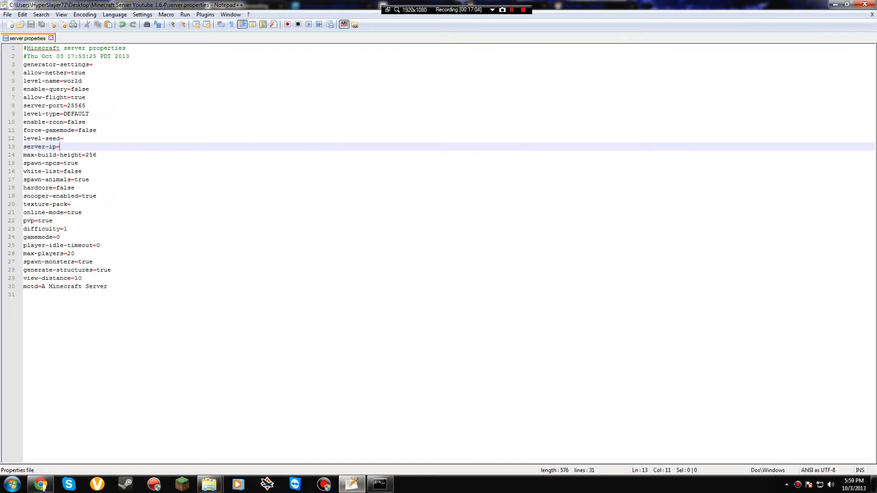
pyautogui.write('192.1')
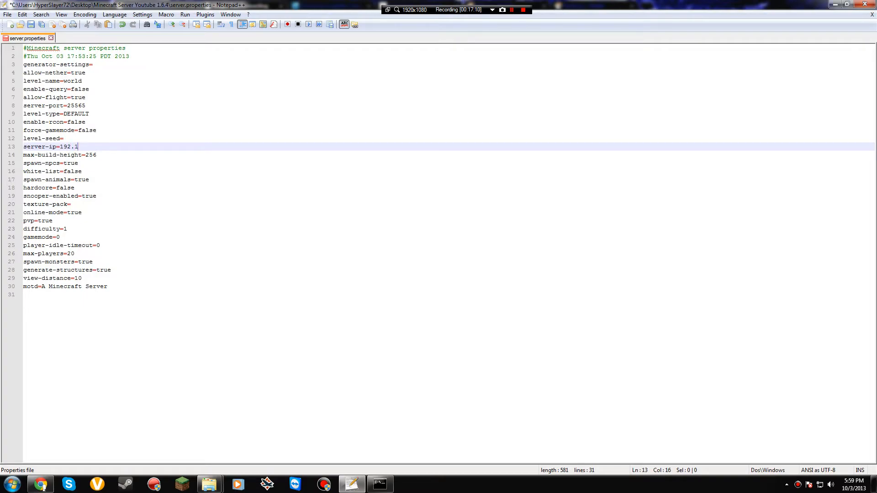
pyautogui.write('68.1')
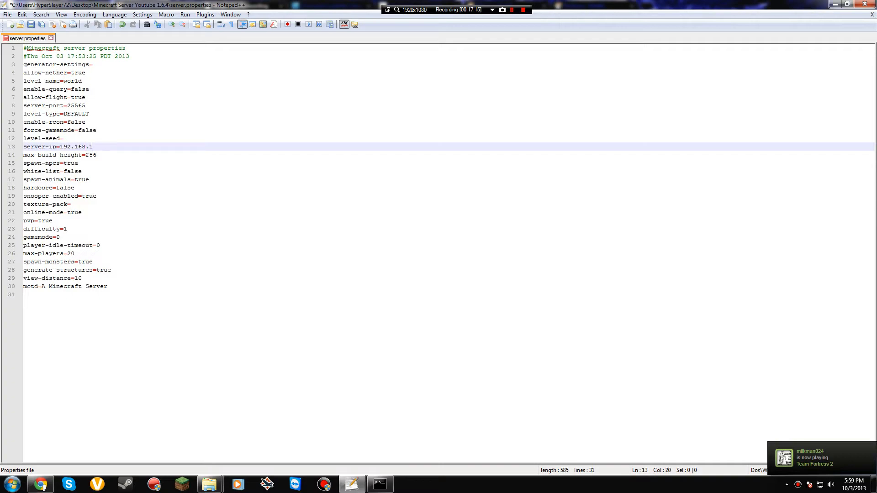
pyautogui.write('.119')
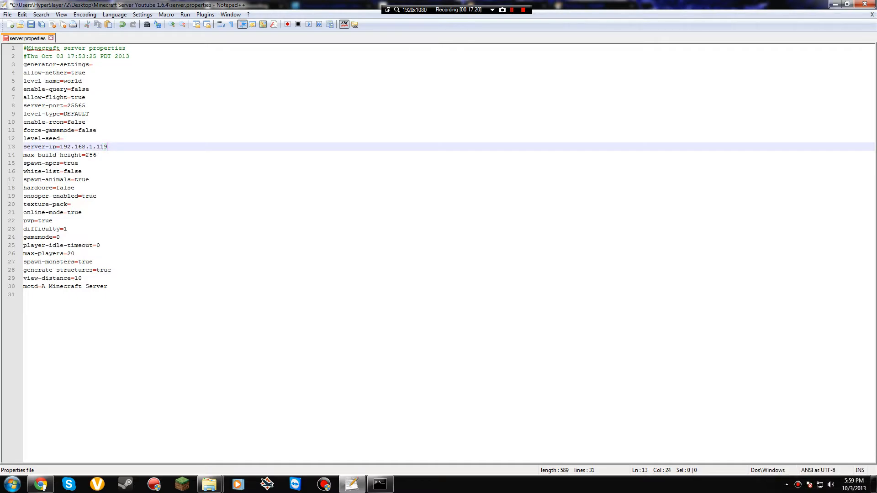
pyautogui.click(7, 14)
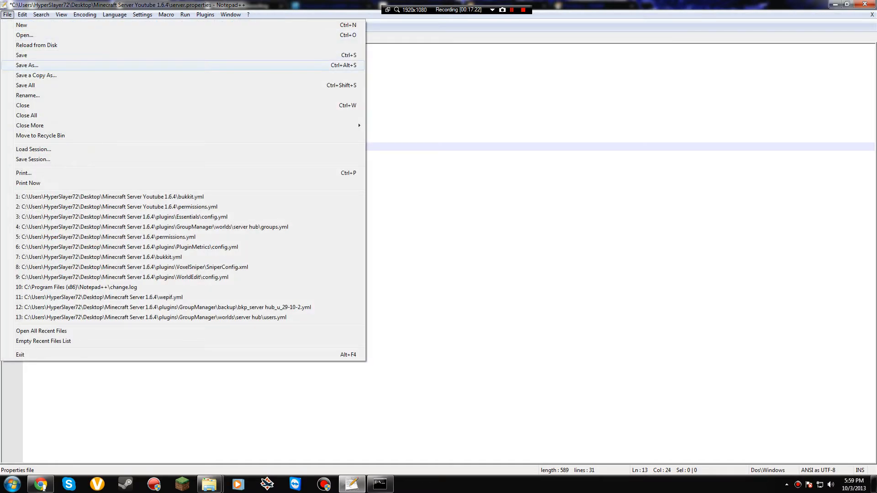
pyautogui.click(28, 55)
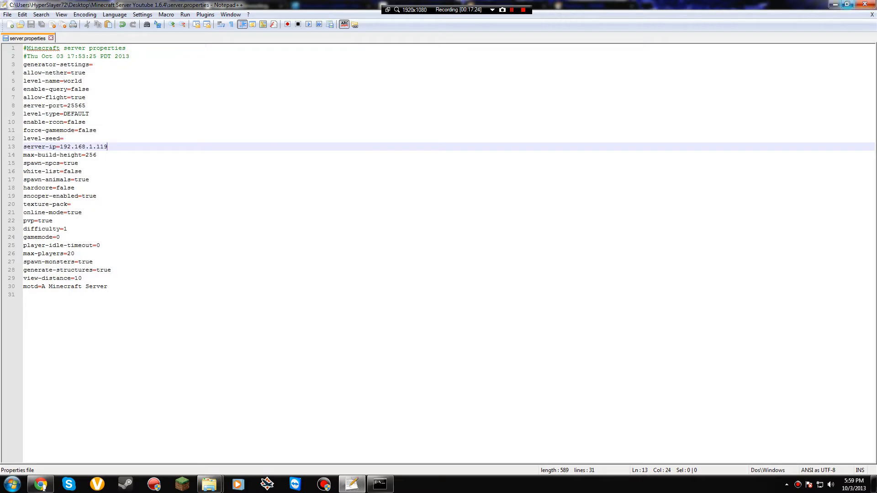
pyautogui.hotkey('alt', 'F4')
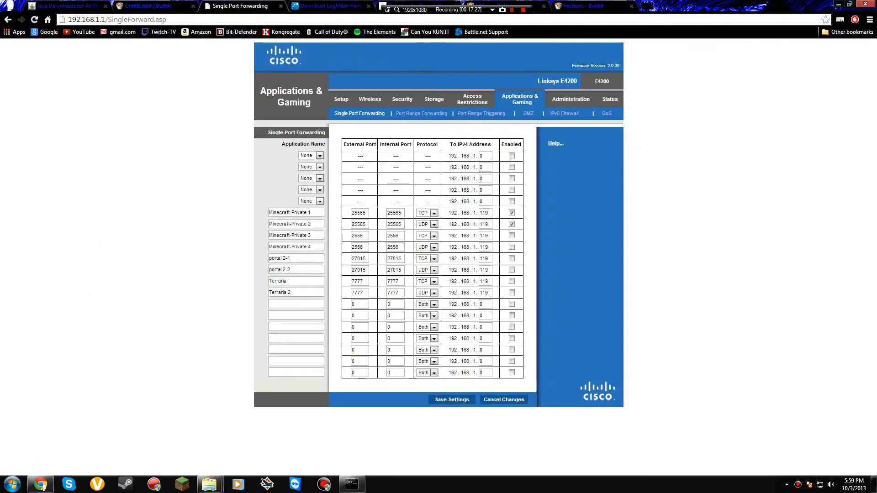
# Close the Java, CraftBukkit and router browser tabs, and minimize Chrome to return to the server folder
pyautogui.hotkey('ctrl', 'w')
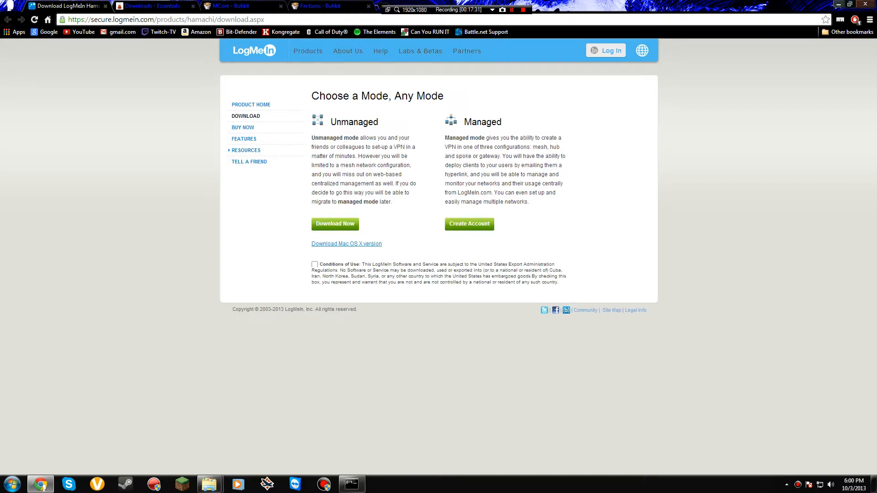
pyautogui.click(838, 4)
pyautogui.moveTo(396, 201); pyautogui.dragTo(321, 158)
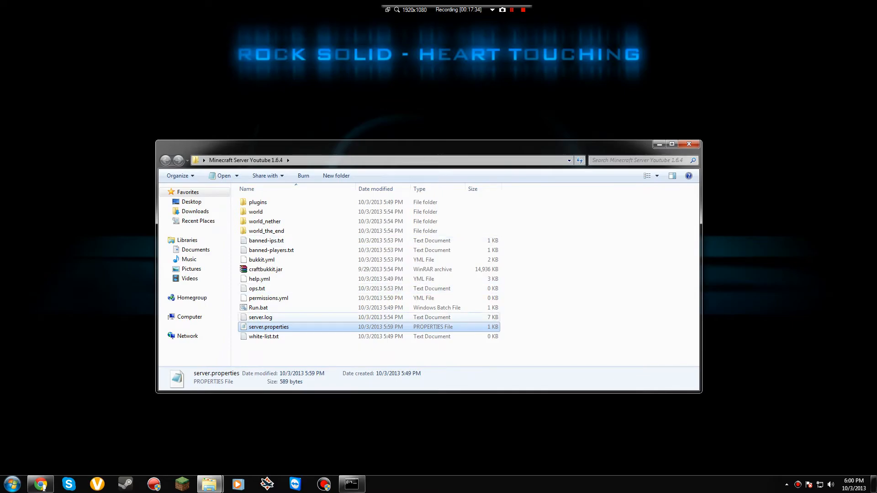
# Start the server with Run.bat, and launch a second instance with its console moved away from the first
pyautogui.doubleClick(258, 308)
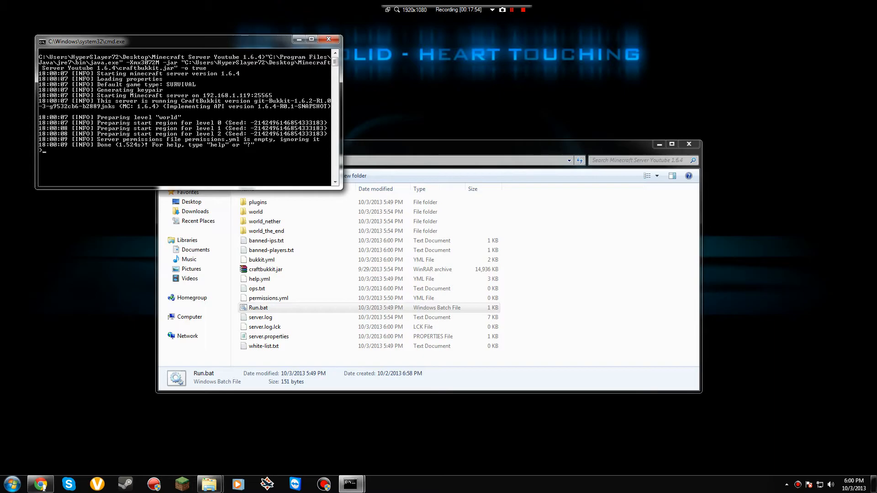
pyautogui.doubleClick(259, 307)
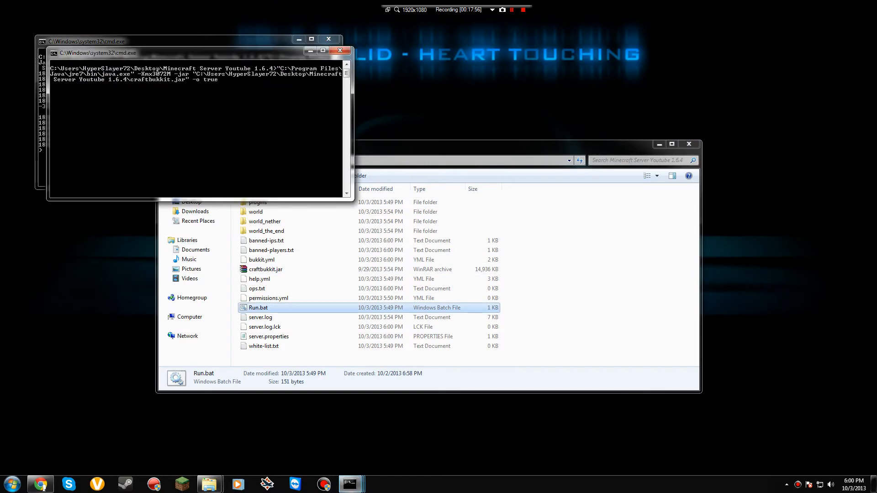
pyautogui.moveTo(206, 53); pyautogui.dragTo(421, 169)
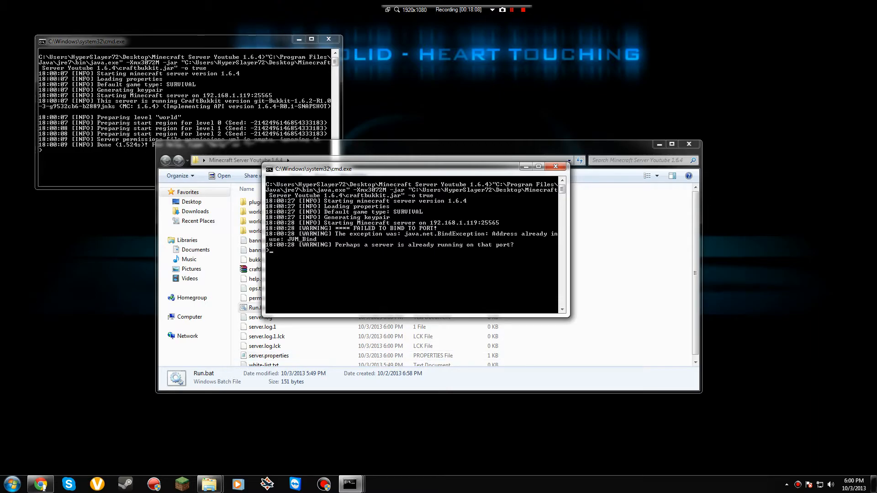
# Place the second server console beside the first to compare them, then close the second console
pyautogui.moveTo(40, 484)
pyautogui.moveTo(402, 168); pyautogui.dragTo(487, 41)
pyautogui.click(269, 42)
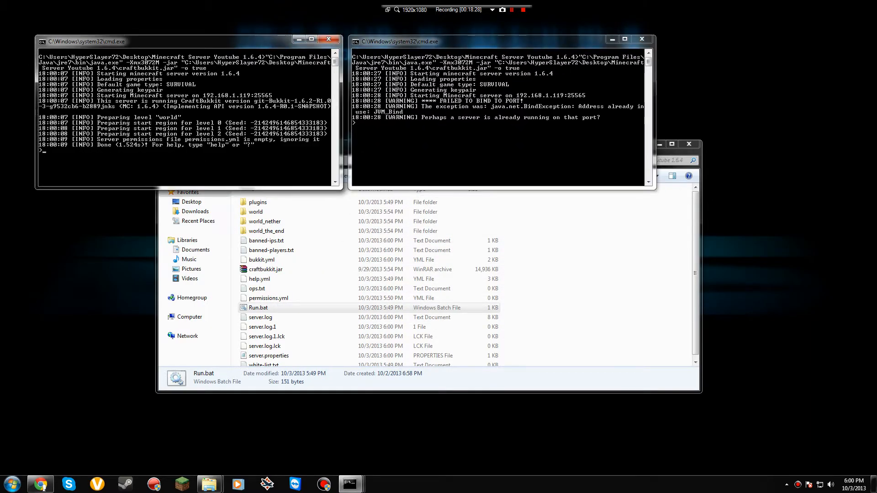
pyautogui.click(642, 39)
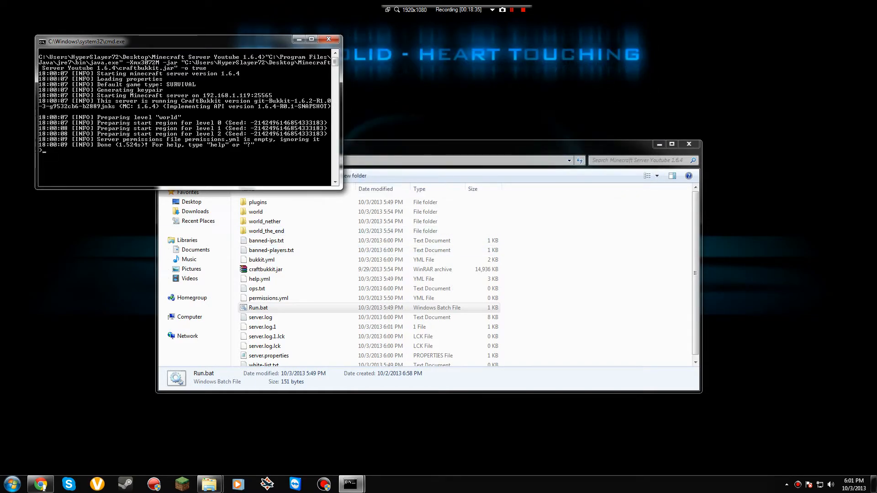
# Switch to Chrome, search for icmyip in a new tab, follow the cmyip spelling suggestion and open CMyIP.com
pyautogui.click(41, 484)
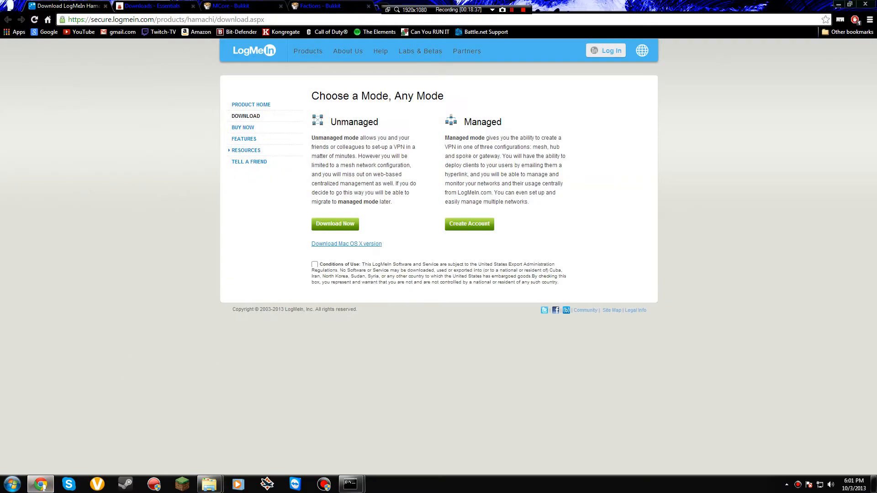
pyautogui.hotkey('ctrl', 't')
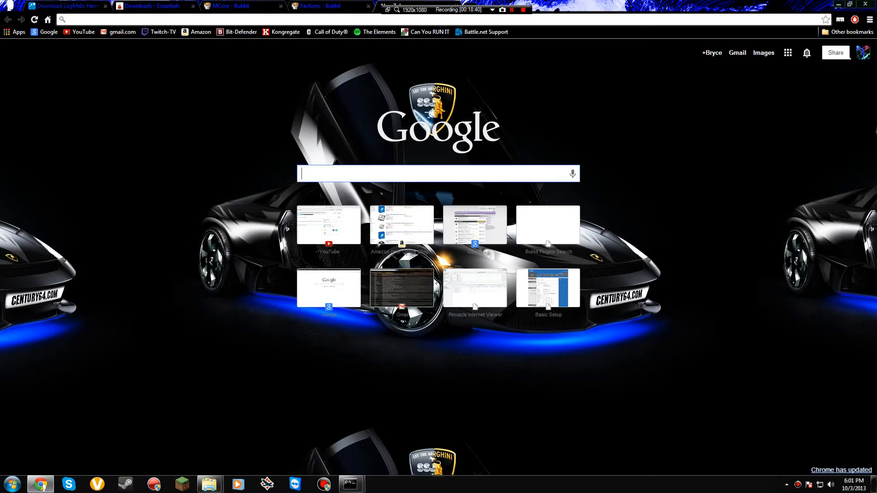
pyautogui.write('i')
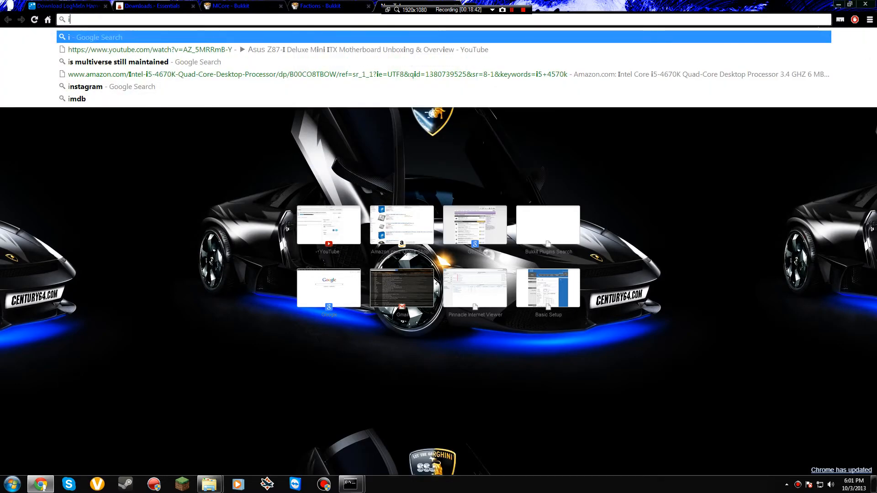
pyautogui.write('cmyip')
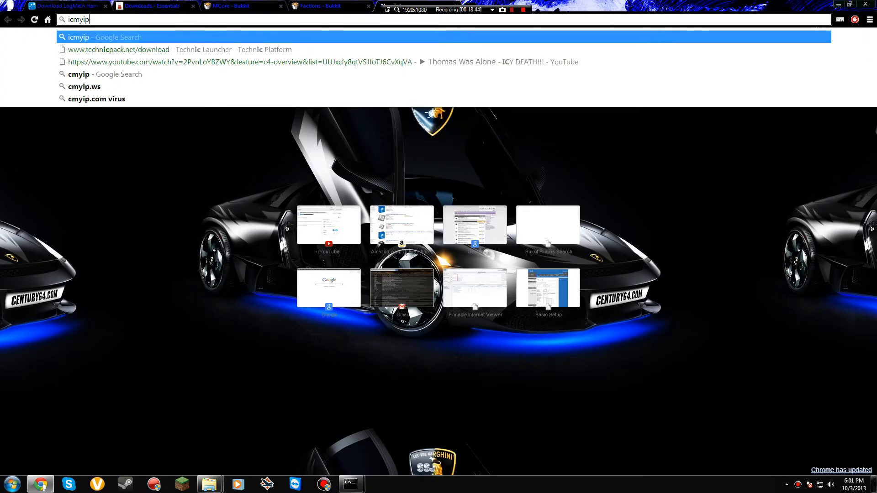
pyautogui.press('Return')
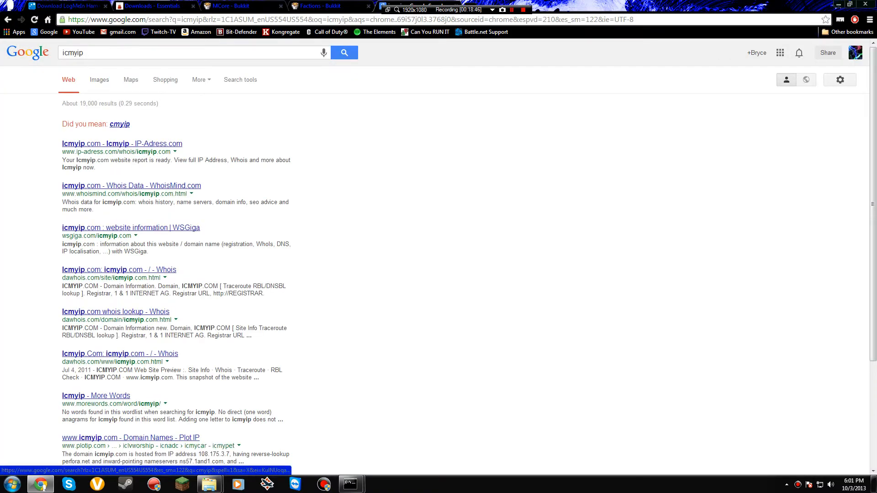
pyautogui.click(120, 123)
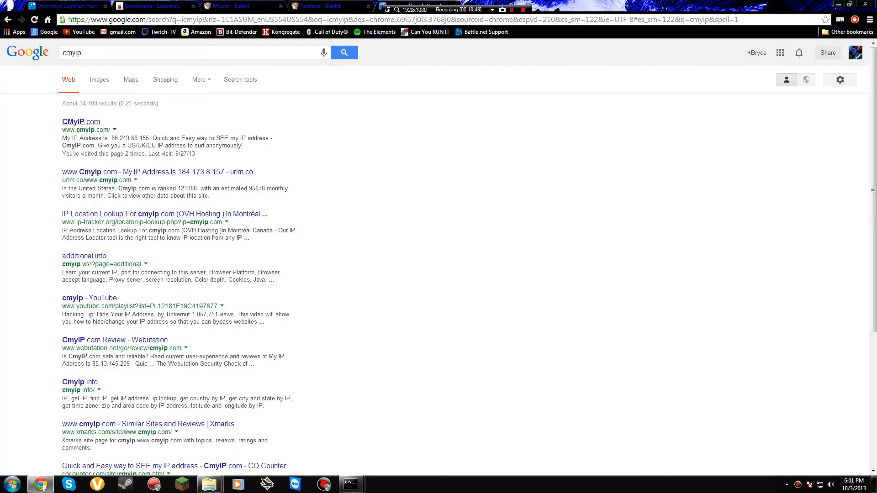
pyautogui.click(81, 122)
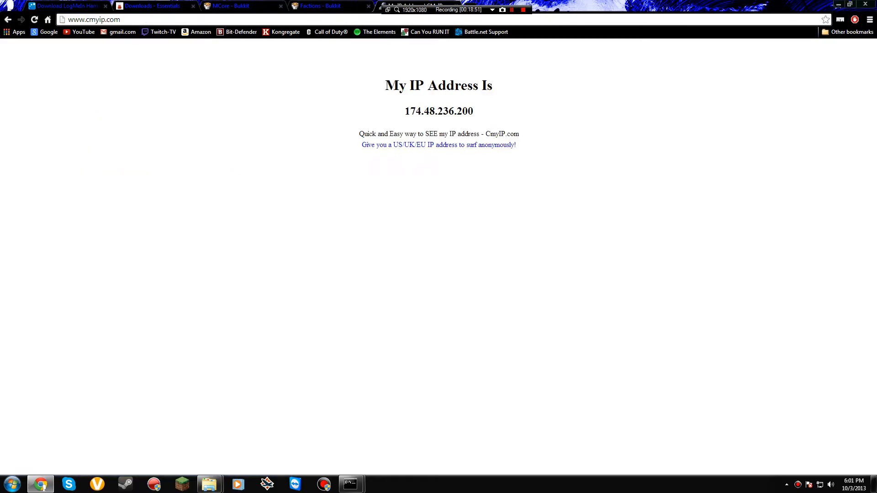
# Highlight only the public IP address on the CMyIP page
pyautogui.hotkey('ctrl', 'a')
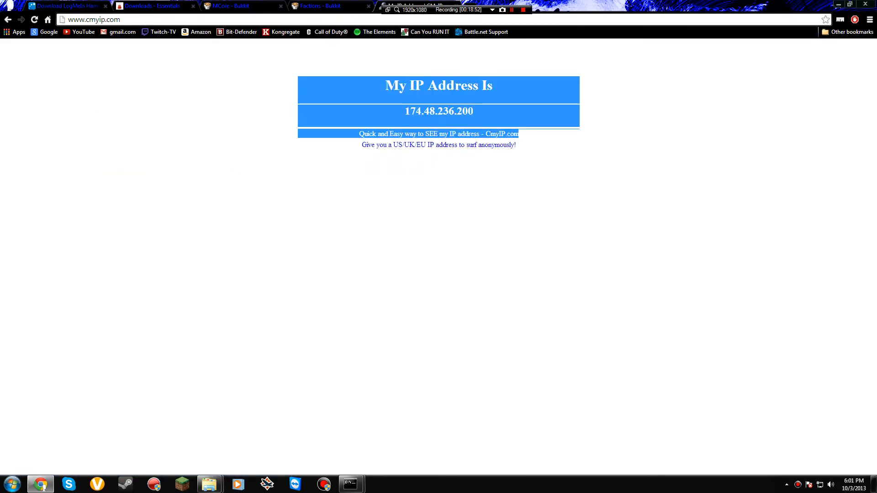
pyautogui.click(529, 135)
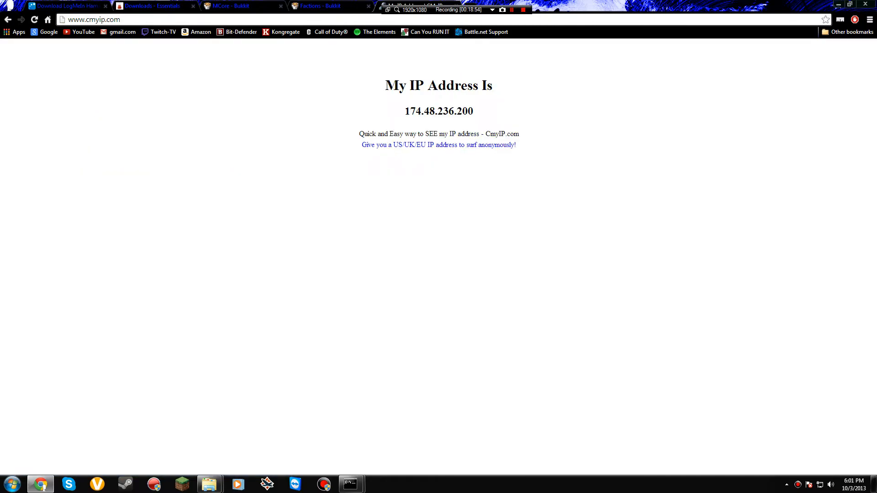
pyautogui.moveTo(404, 111); pyautogui.dragTo(473, 111)
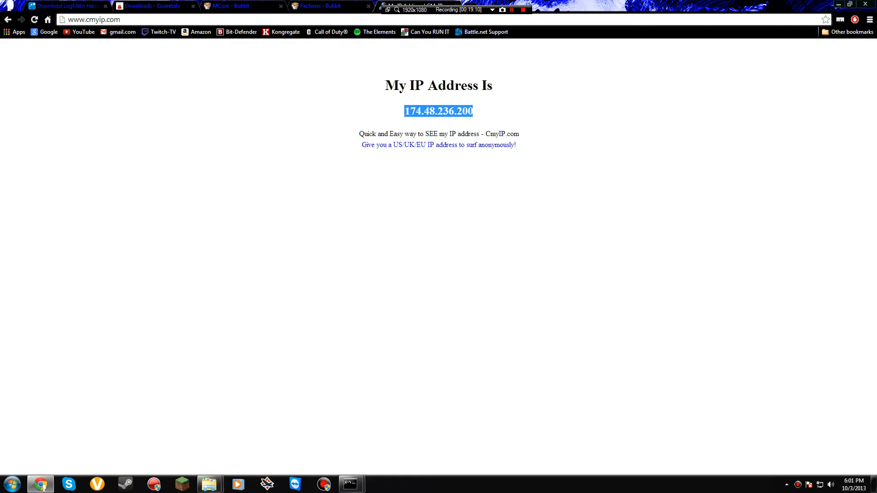
# Bring the running server console in front of Chrome and shut the server down with the stop command
pyautogui.click(351, 484)
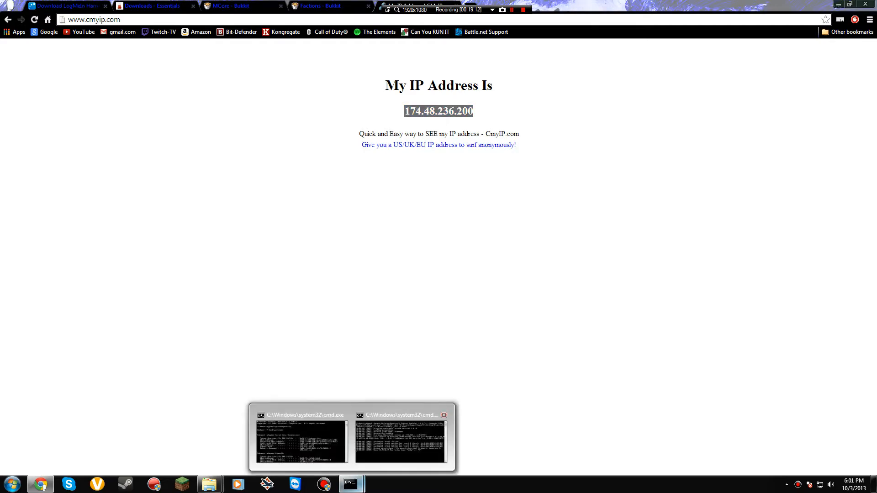
pyautogui.click(300, 440)
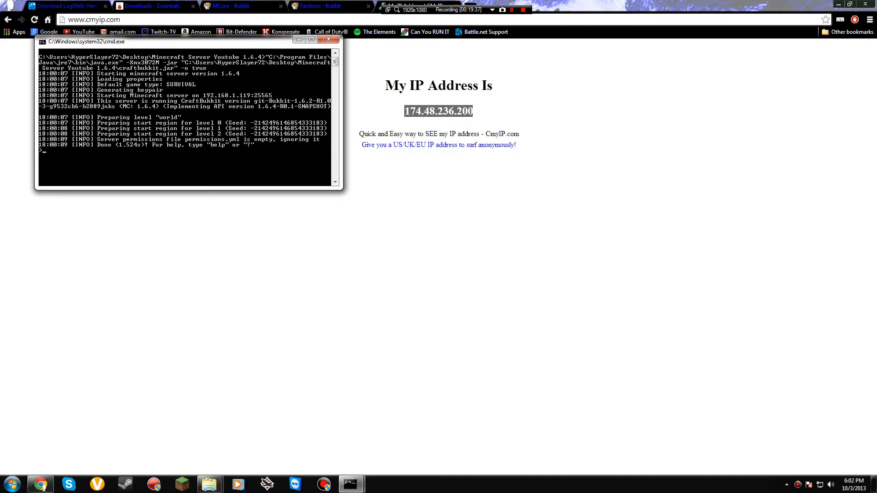
pyautogui.write('st')
pyautogui.press('Return')
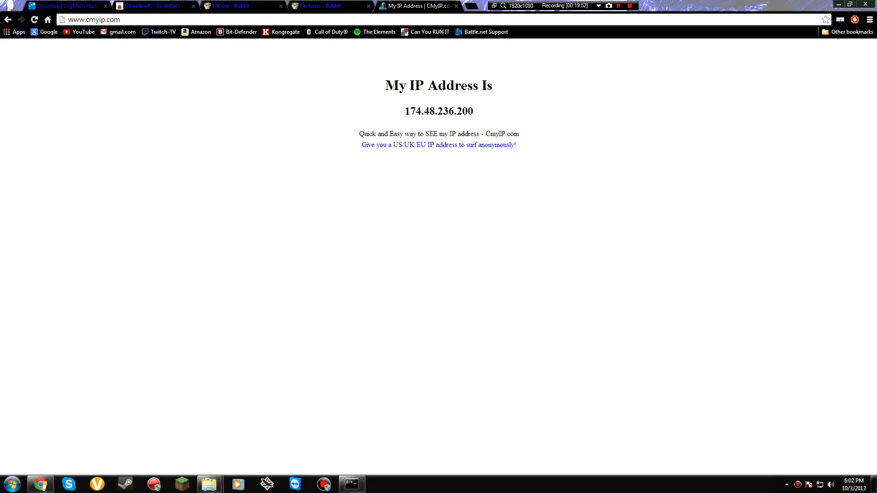
# Return to the LogMeIn Hamachi download page, open the installed Hamachi client, and power it off and back on
pyautogui.hotkey('ctrl', '1')
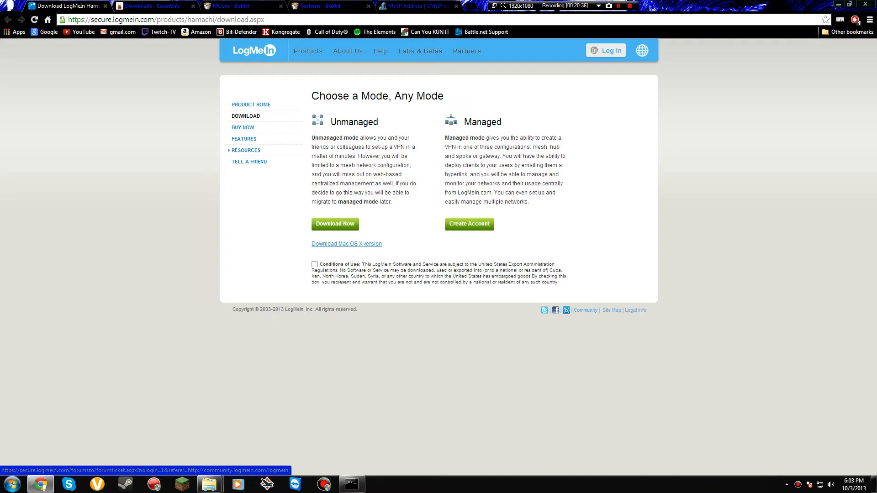
pyautogui.hotkey('ctrl', 'a')
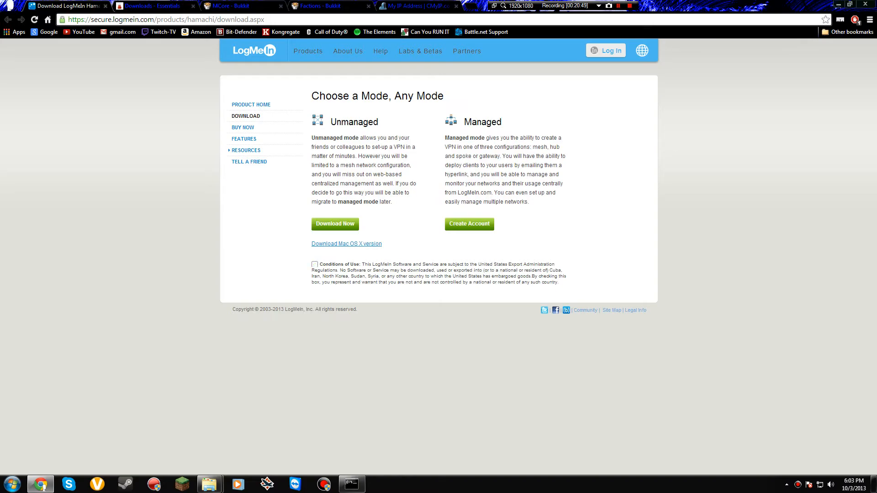
pyautogui.click(786, 484)
pyautogui.click(772, 437)
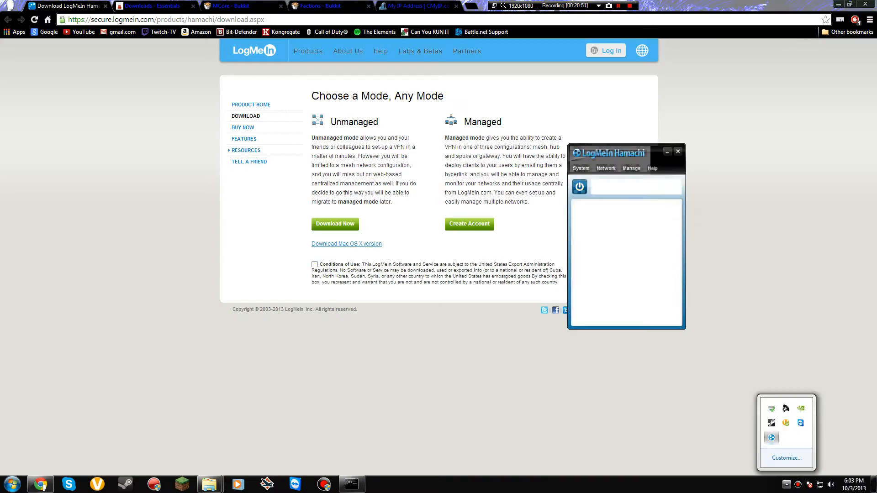
pyautogui.click(580, 187)
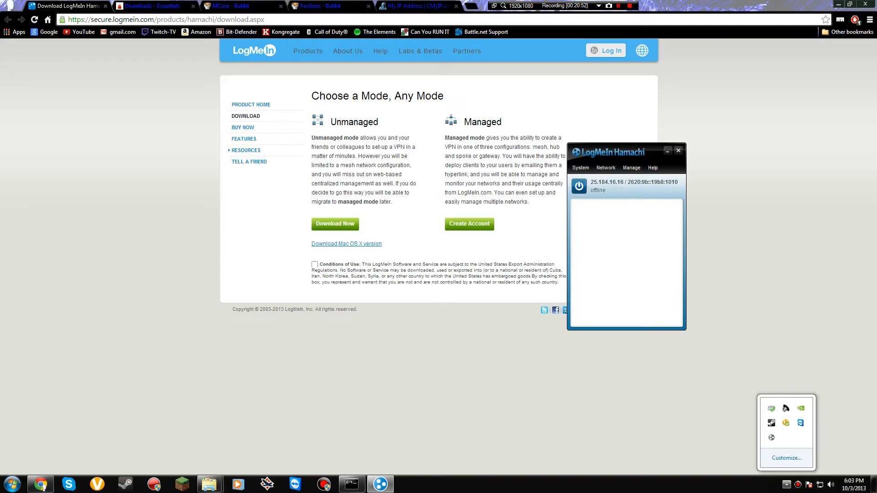
pyautogui.click(579, 186)
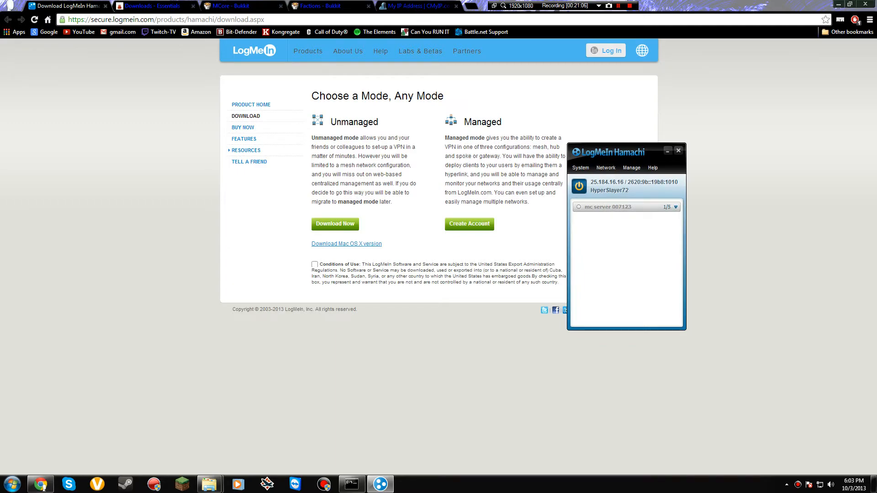
# Copy Hamachi's IPv4 address and bring the mc server 007123 network online
pyautogui.rightClick(622, 184)
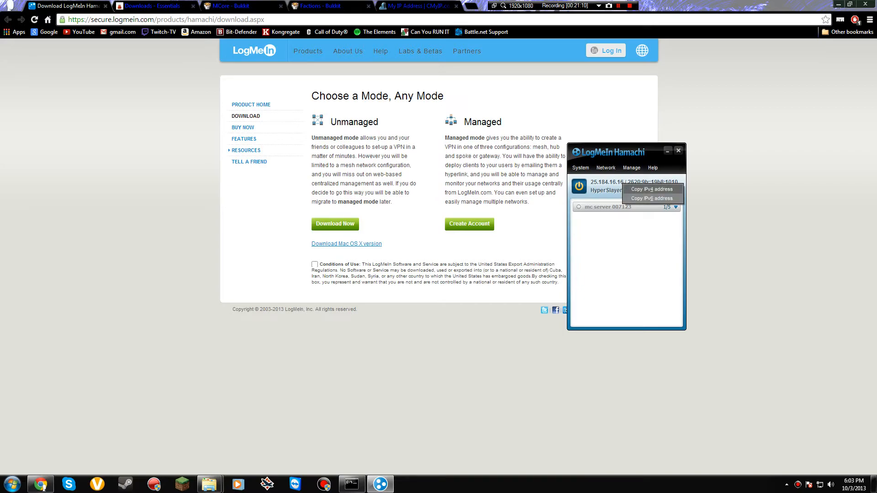
pyautogui.click(651, 189)
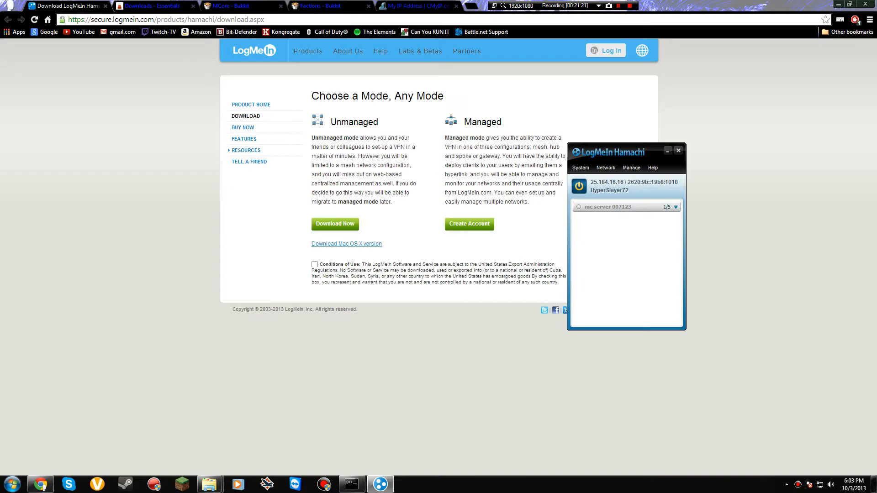
pyautogui.click(676, 207)
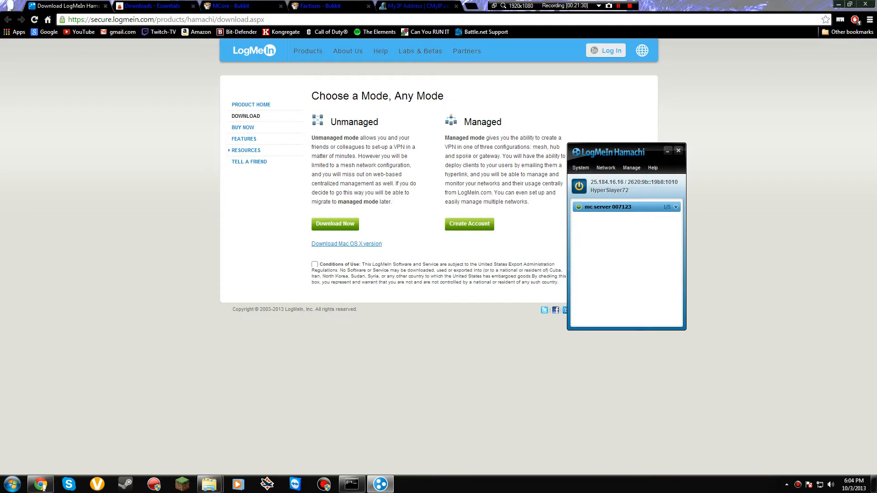
pyautogui.moveTo(352, 484)
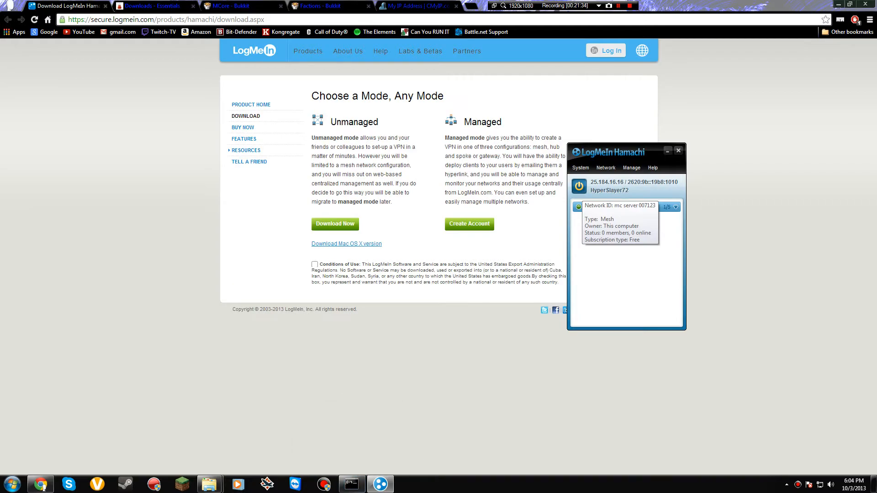
# Copy the IPv4 address from Hamachi again and close the Hamachi window
pyautogui.rightClick(628, 181)
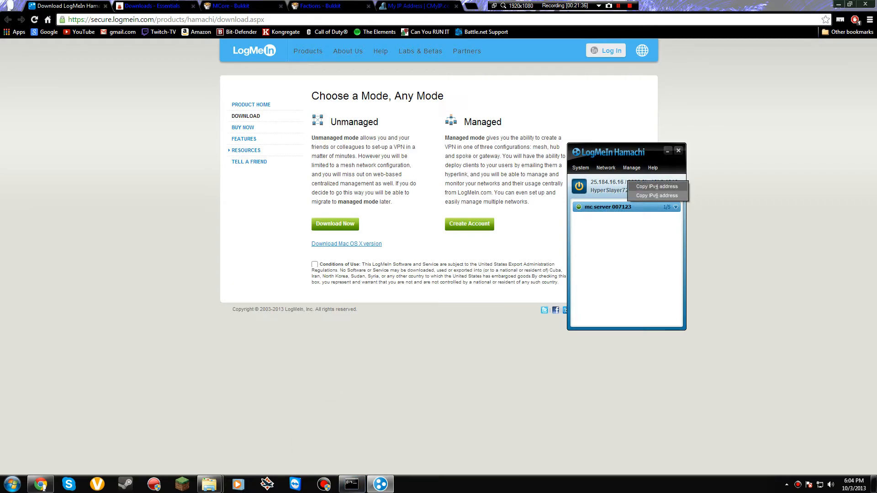
pyautogui.click(656, 186)
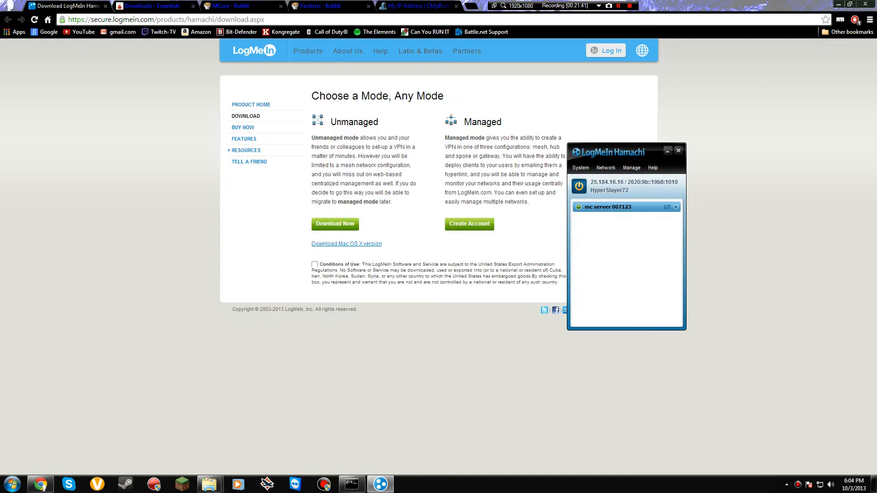
pyautogui.click(678, 150)
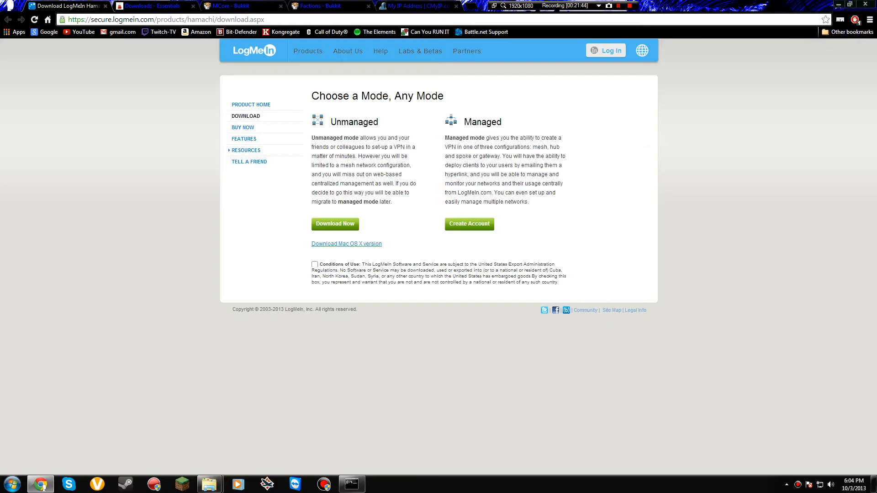
# Close the LogMeIn Hamachi download tab, minimize Chrome to return to the server folder, and clear the file selection
pyautogui.click(105, 6)
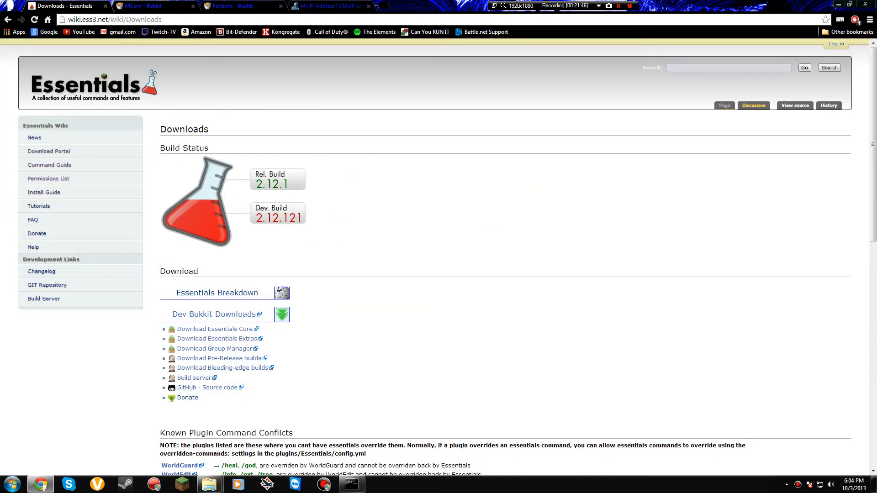
pyautogui.click(41, 484)
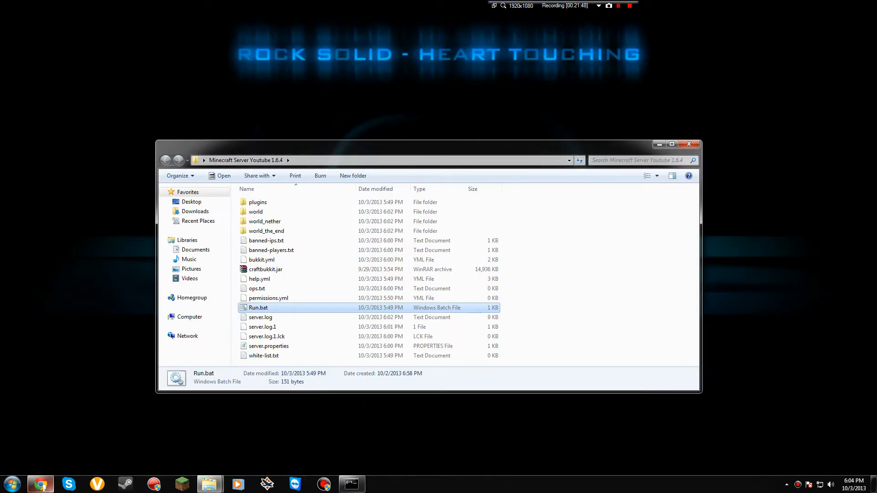
pyautogui.click(554, 269)
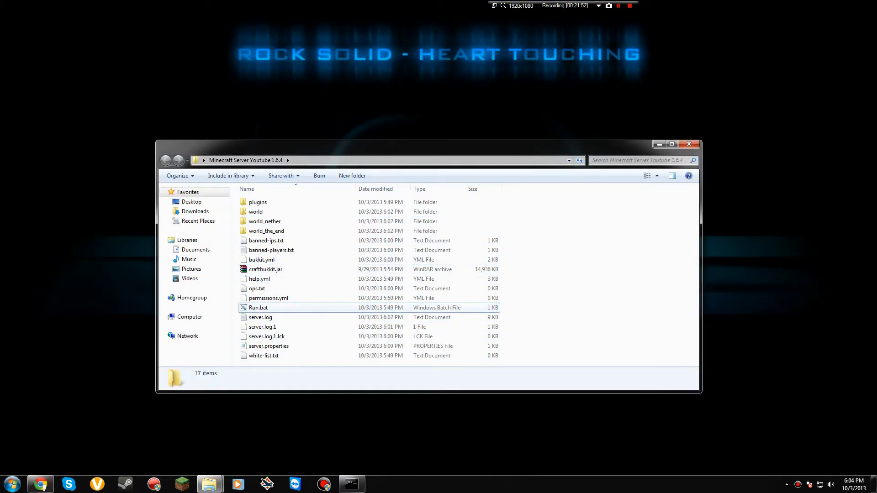
# Start the server with Run.bat and shut it down with the stop command
pyautogui.doubleClick(258, 308)
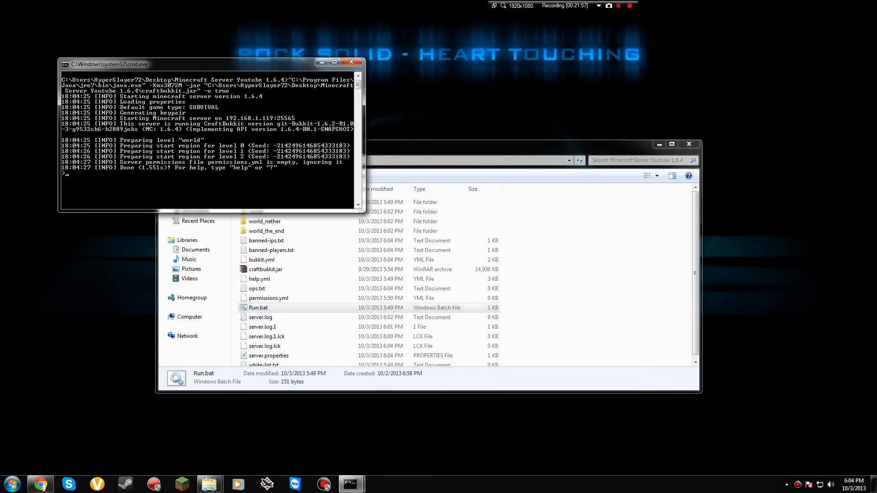
pyautogui.write('stop')
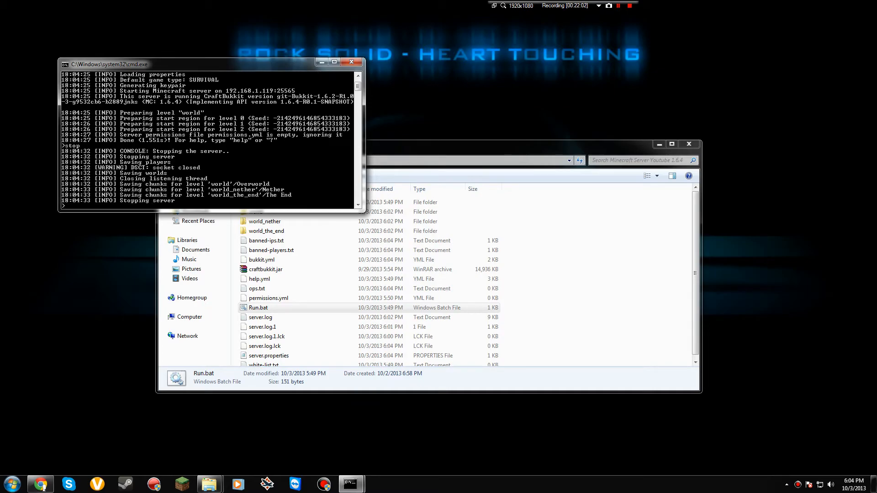
pyautogui.press('Return')
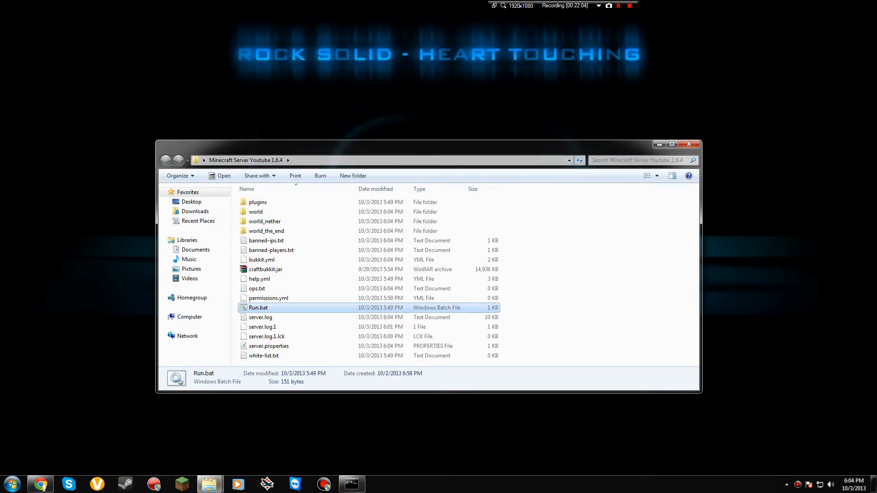
# Open the server's empty plugins folder and switch to the Essentials downloads page in Chrome
pyautogui.doubleClick(258, 202)
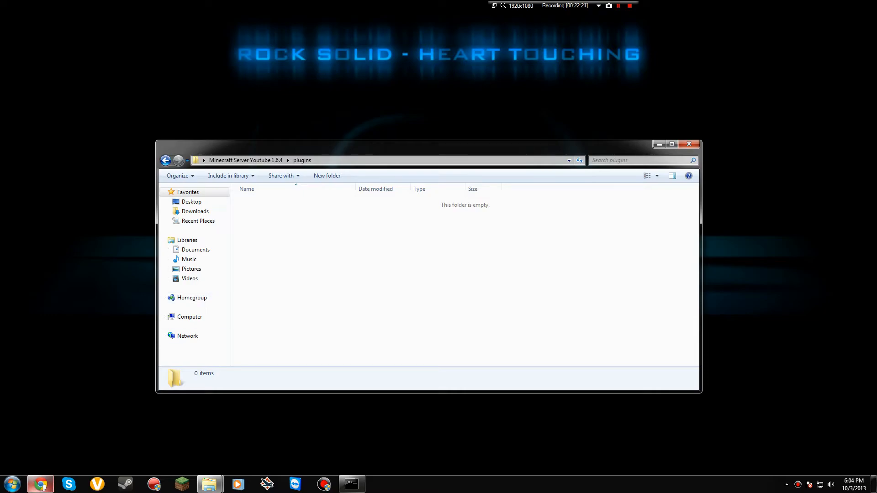
pyautogui.moveTo(40, 483)
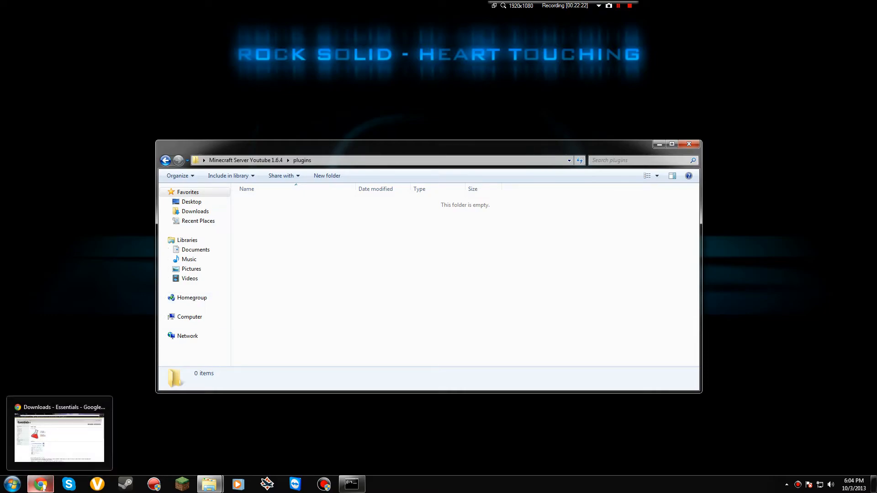
pyautogui.click(40, 484)
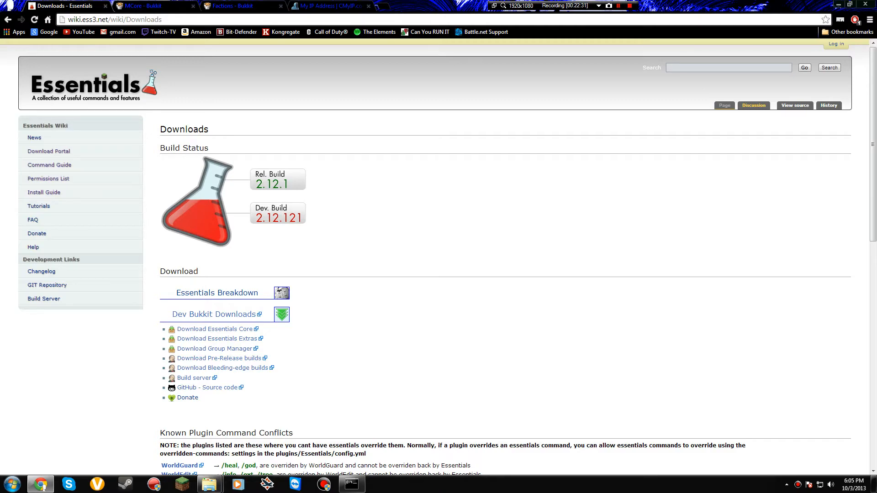
# Search the web for "bukkit plugins" in a new tab and open the Bukkit Plugins Search site
pyautogui.click(384, 6)
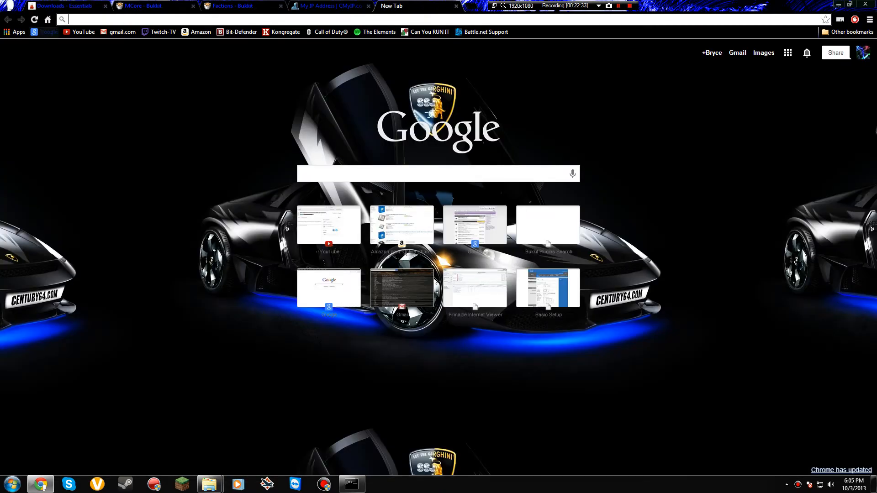
pyautogui.write('bukkit groupmanager permission nodes')
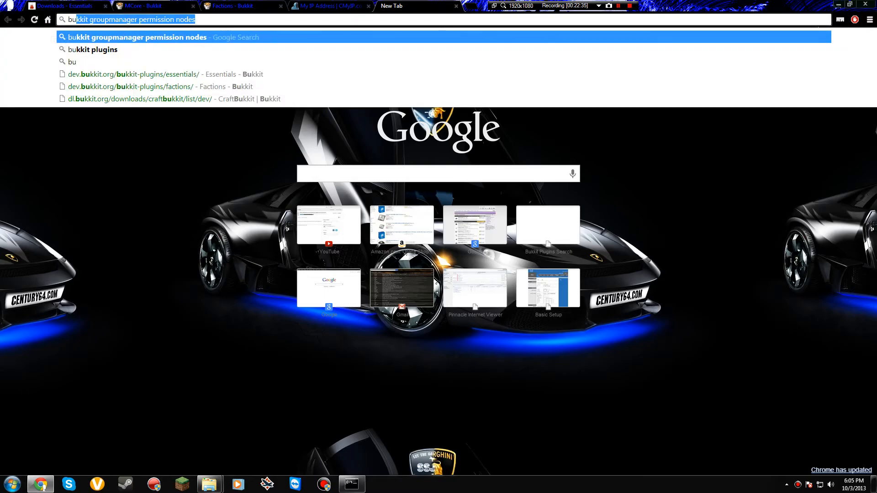
pyautogui.press('Down')
pyautogui.press('Return')
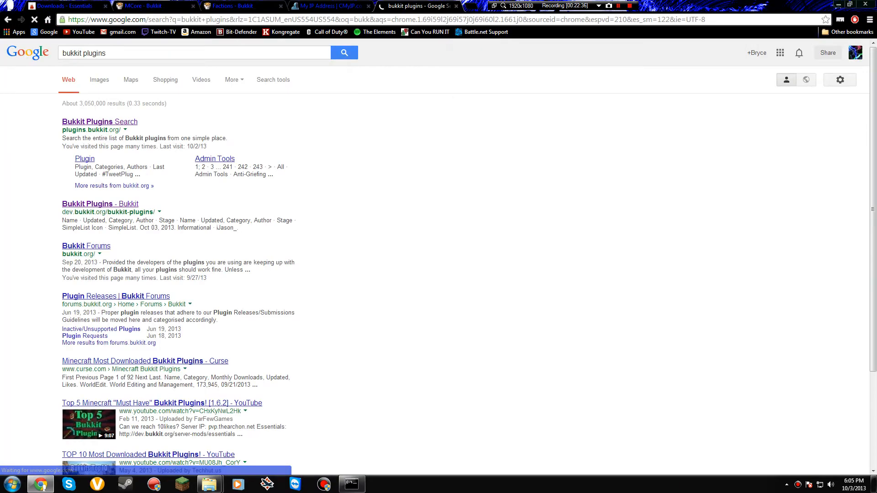
pyautogui.click(99, 121)
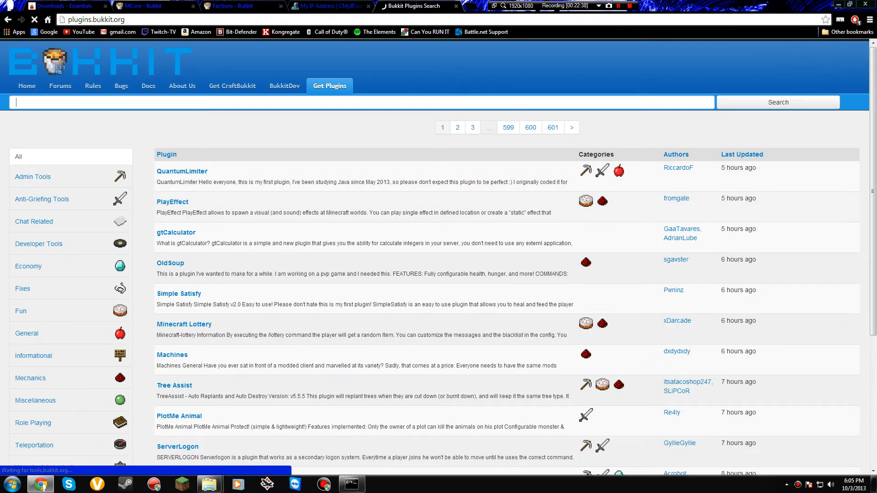
# Return to the Essentials downloads page, search the computer for "ess" and open Essentials.zip
pyautogui.hotkey('ctrl', 'Tab')
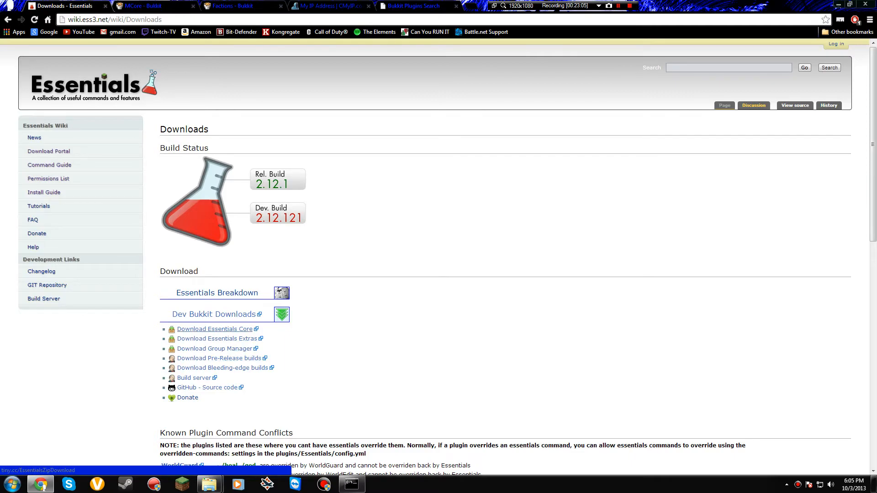
pyautogui.click(13, 484)
pyautogui.write('e')
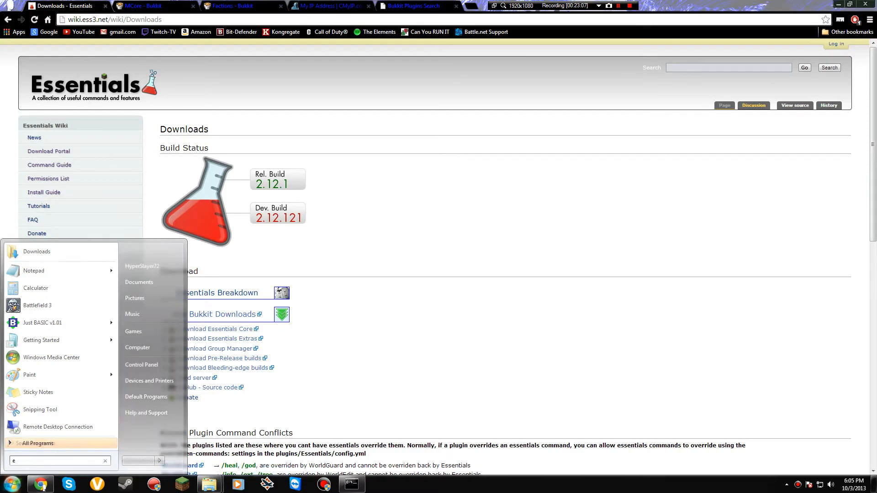
pyautogui.write('ss')
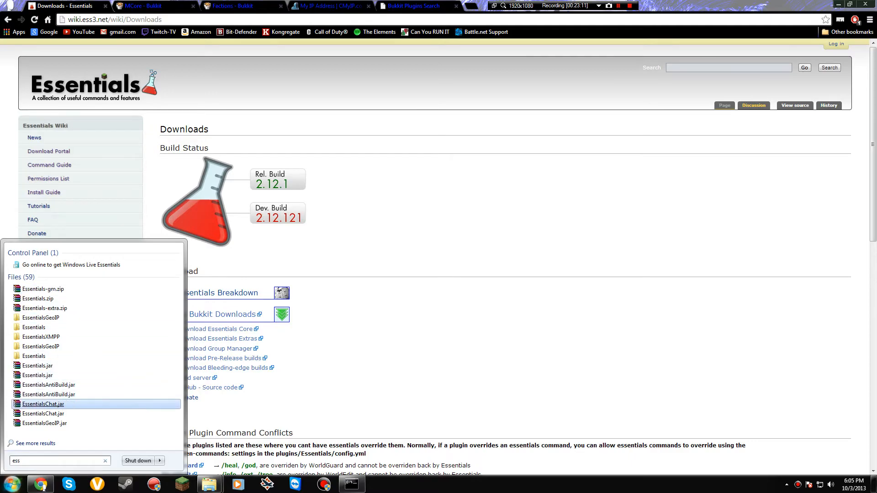
pyautogui.click(38, 299)
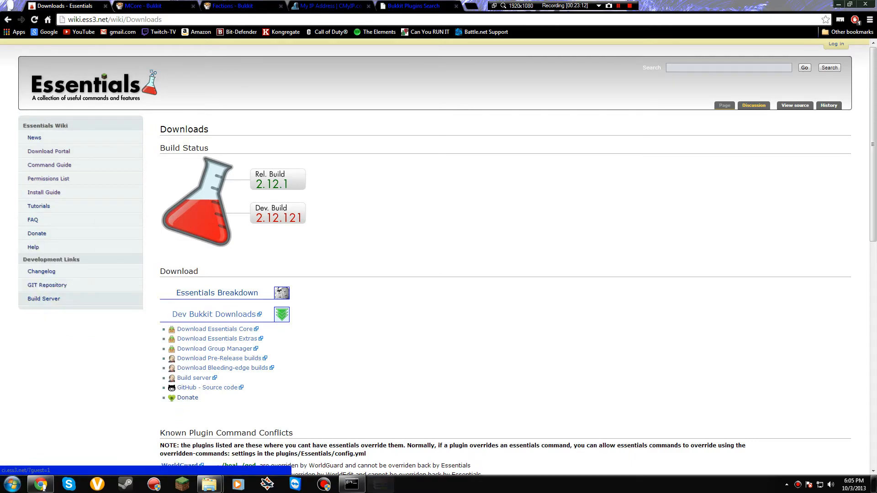
# Copy all five Essentials jar files from Essentials.zip into the server's plugins folder
pyautogui.moveTo(242, 286); pyautogui.dragTo(271, 283)
pyautogui.moveTo(197, 296); pyautogui.dragTo(131, 185)
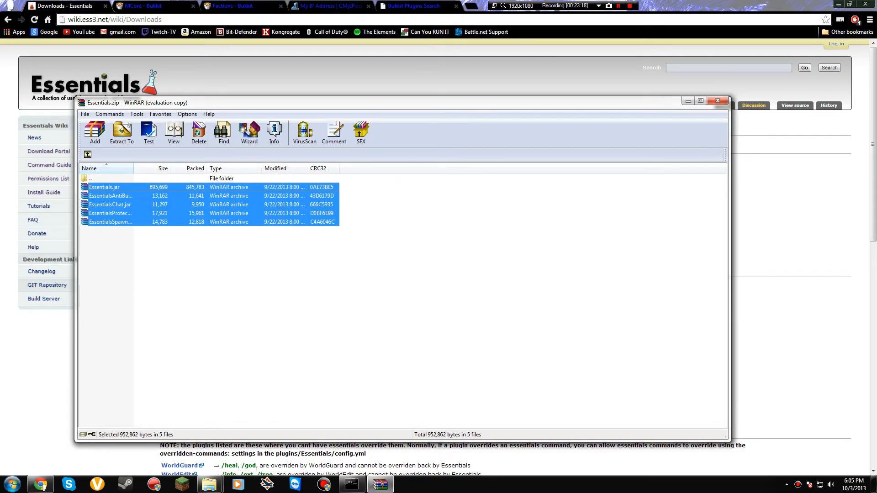
pyautogui.moveTo(209, 484)
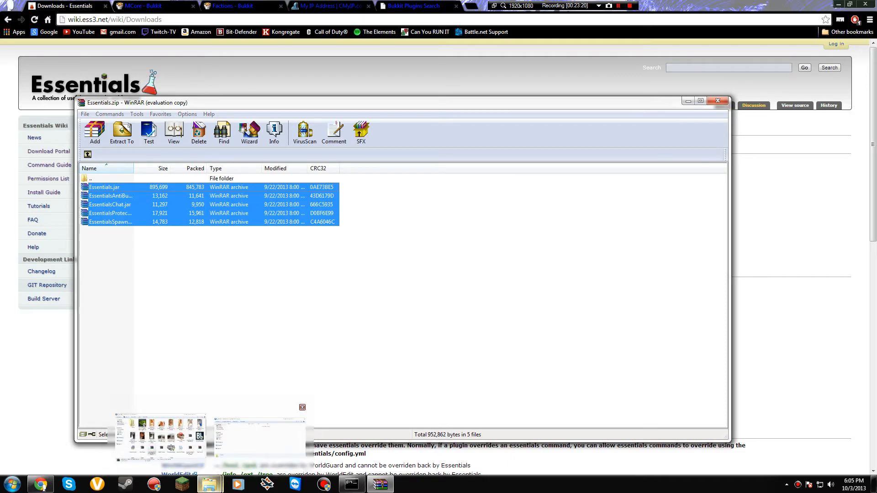
pyautogui.click(258, 438)
pyautogui.hotkey('ctrl', 'v')
pyautogui.click(391, 286)
pyautogui.moveTo(391, 287); pyautogui.dragTo(340, 278)
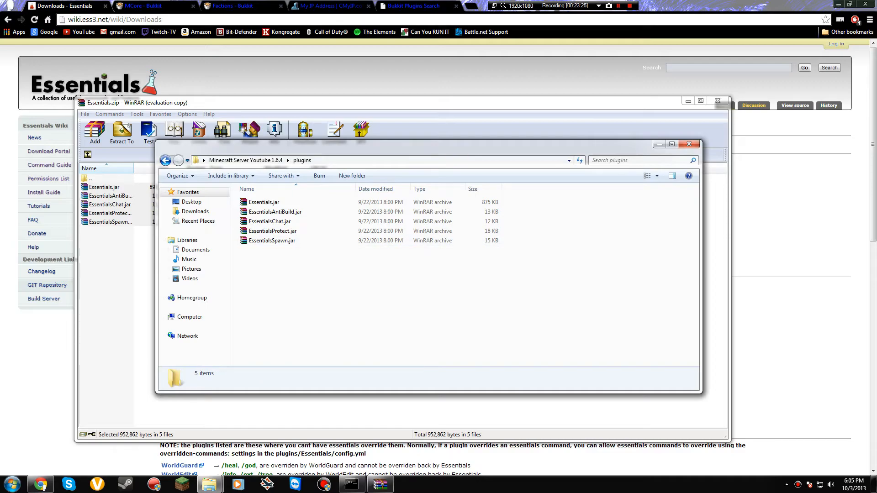
# Go back to the server folder, start the server with Run.bat, and switch back to the Essentials downloads page
pyautogui.hotkey('alt', 'Left')
pyautogui.doubleClick(269, 308)
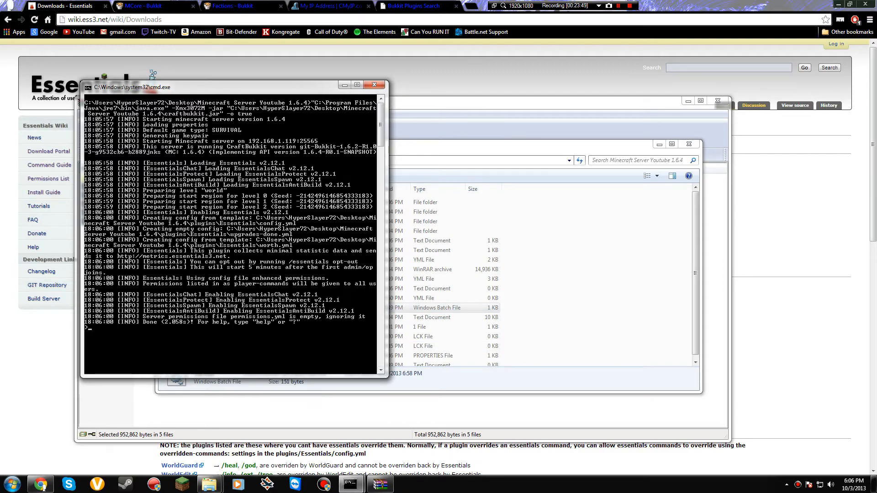
pyautogui.hotkey('alt', 'Tab')
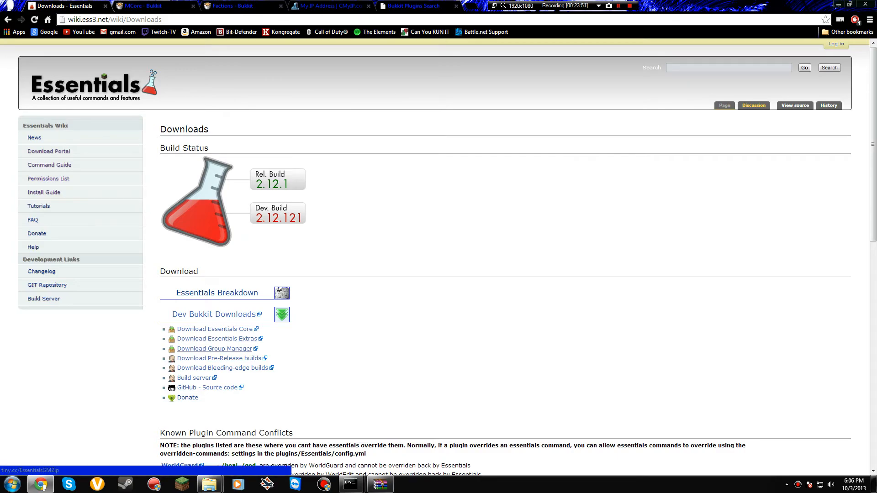
# Search the computer for "esse", open Essentials-gm.zip, and copy EssentialsGroupManager.jar into the server's plugins folder
pyautogui.press('super')
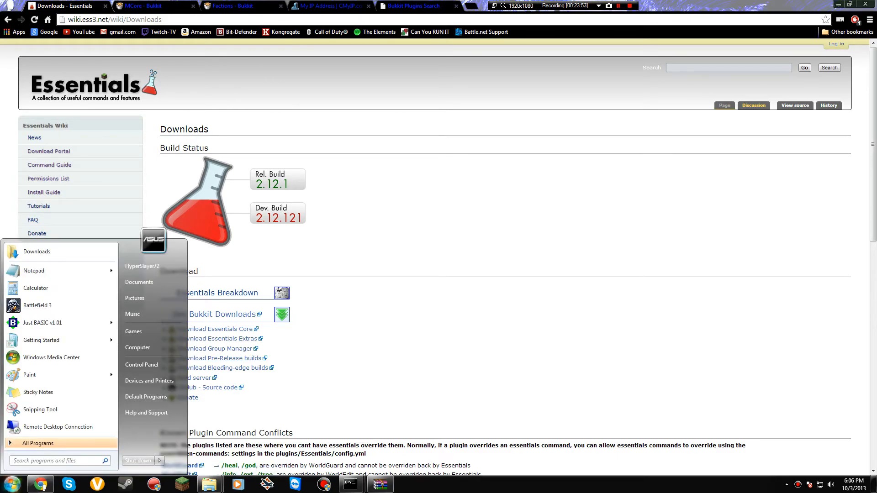
pyautogui.write('esse')
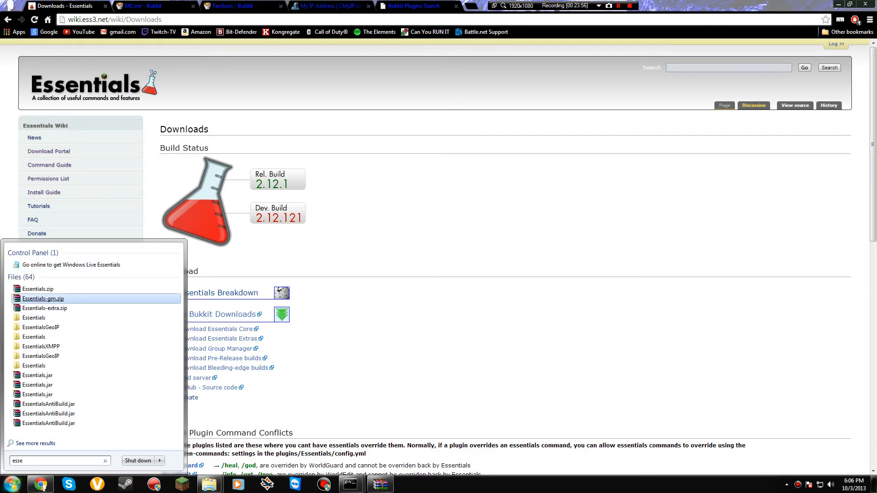
pyautogui.press('Return')
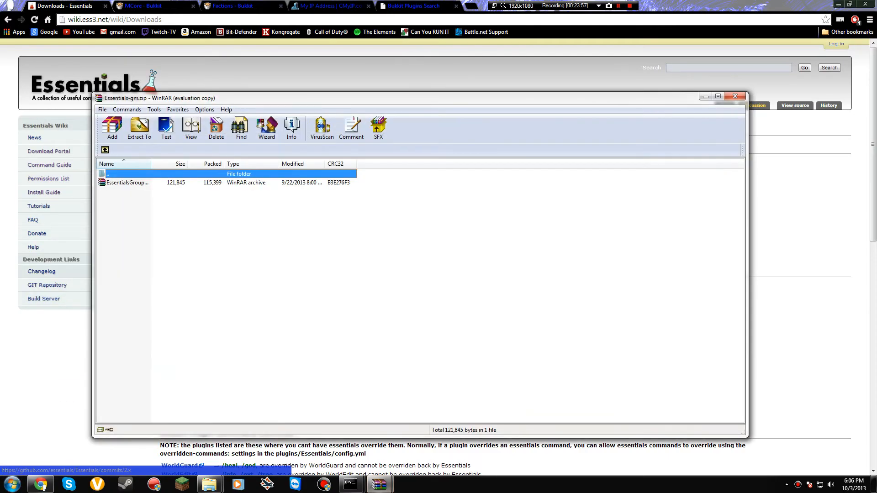
pyautogui.click(128, 182)
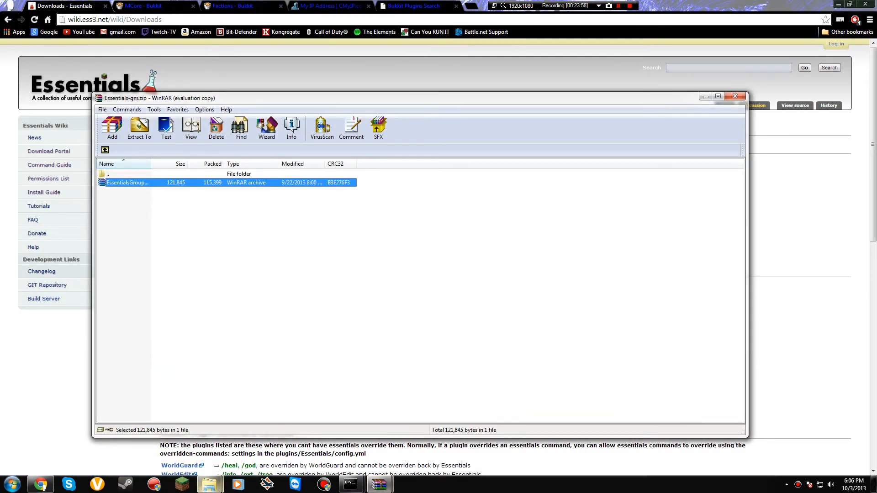
pyautogui.moveTo(210, 484)
pyautogui.click(260, 434)
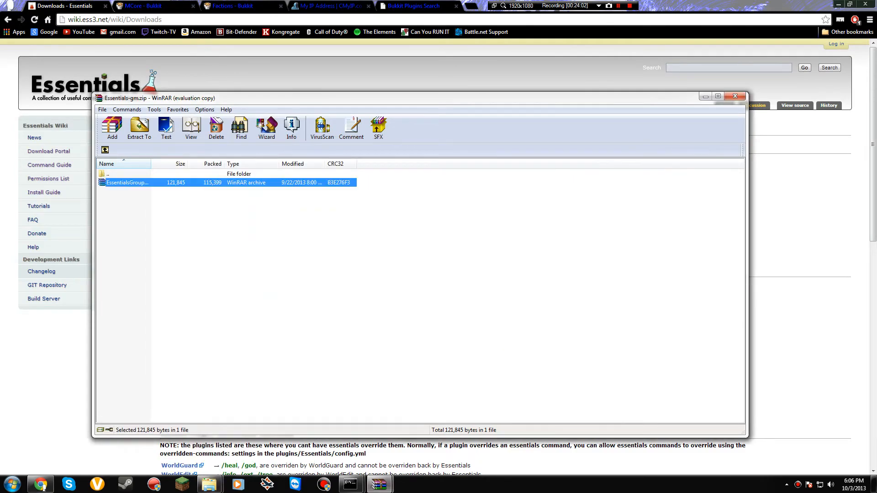
# Bring up the running server console, shut the server down with the stop command, and dismiss the console
pyautogui.click(350, 484)
pyautogui.click(401, 436)
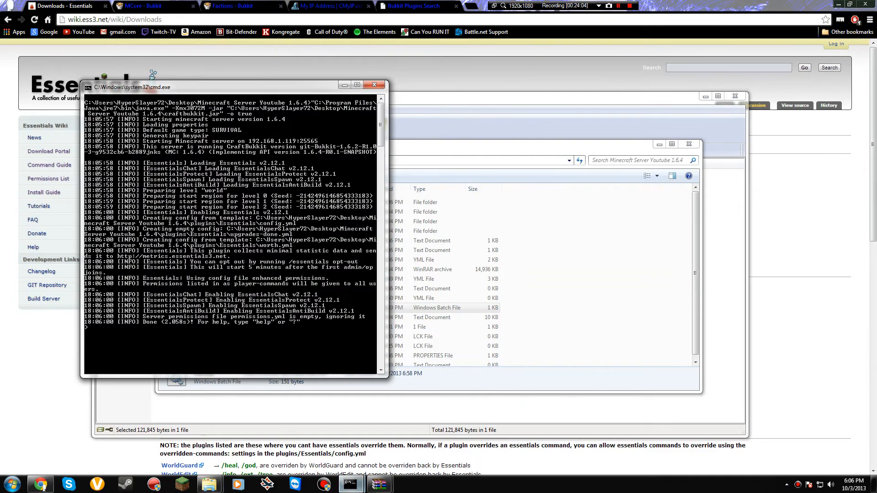
pyautogui.write('stop')
pyautogui.press('Return')
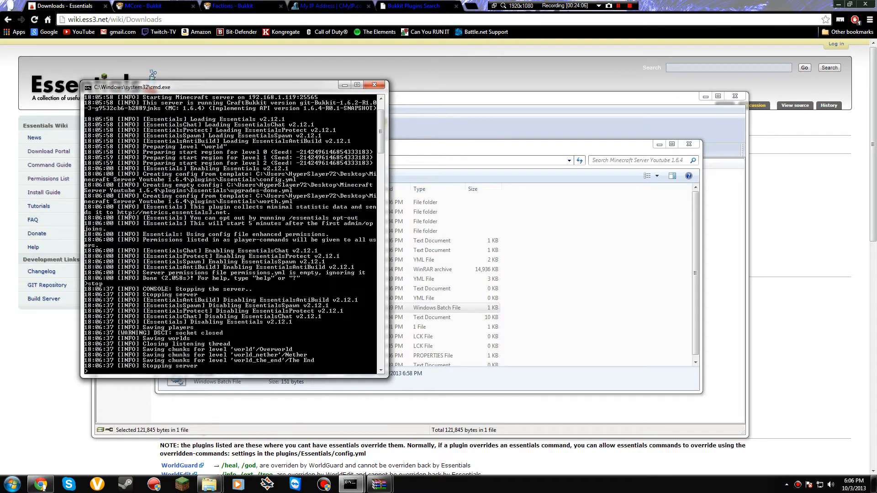
pyautogui.press('Return')
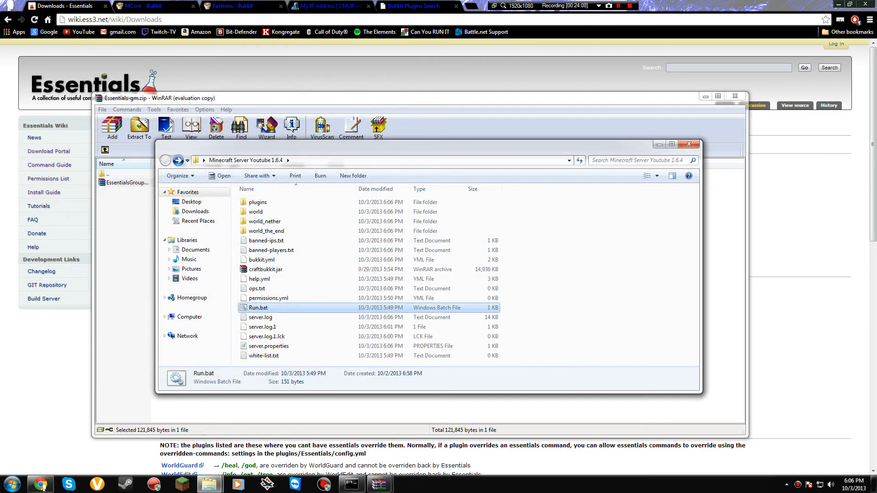
# Run the server again from Run.bat to load GroupManager, stop it with the stop command, and dismiss the console
pyautogui.press('Return')
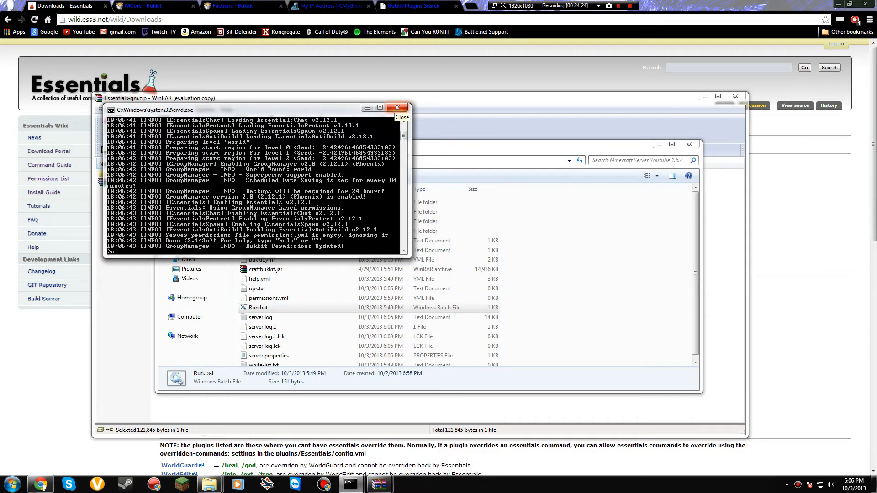
pyautogui.write('top')
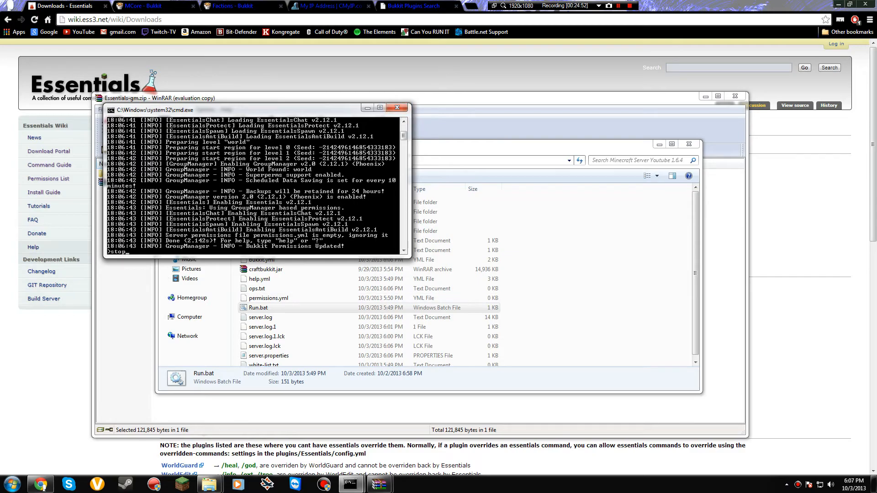
pyautogui.press('Return')
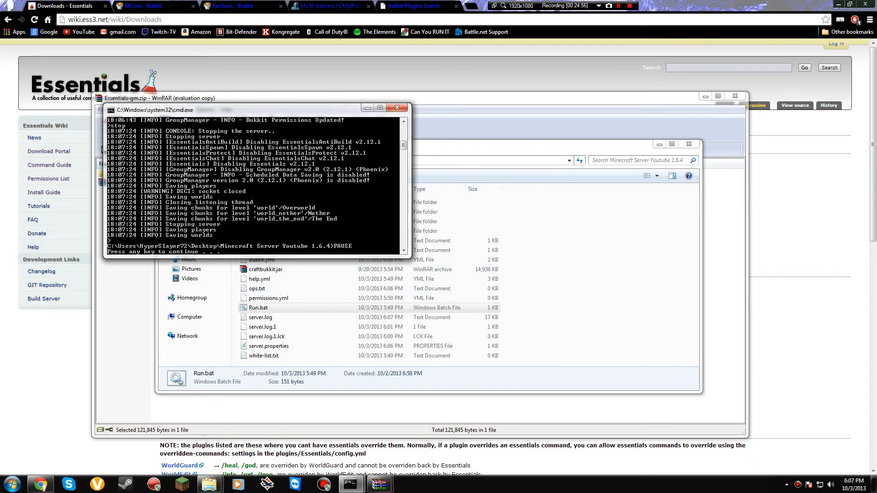
pyautogui.press('Return')
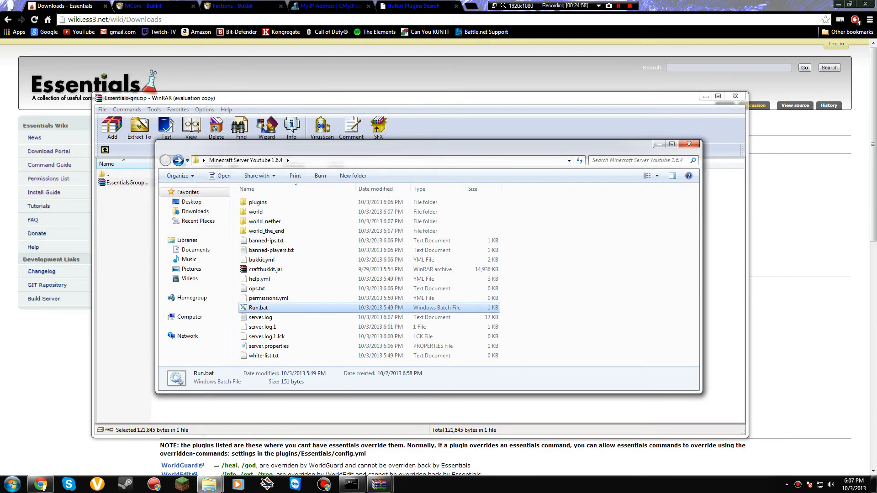
# Clear the file selection and close the leftover command window and the Essentials-gm.zip archive
pyautogui.click(571, 301)
pyautogui.click(352, 484)
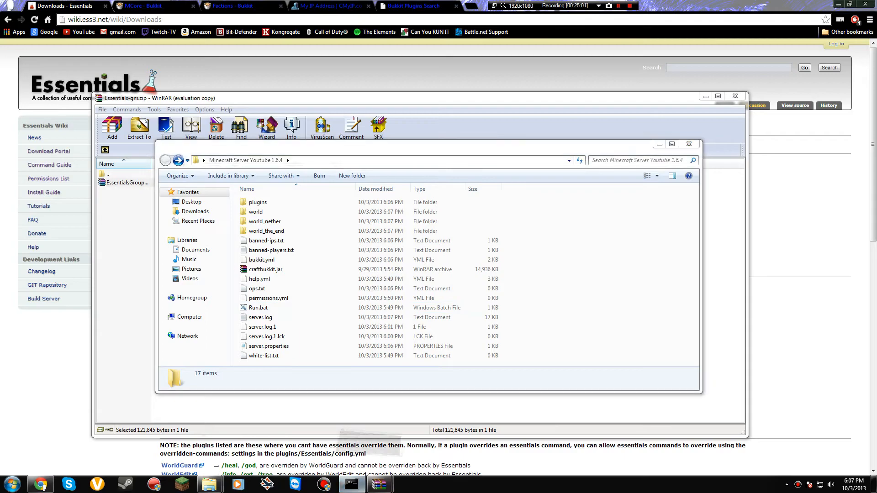
pyautogui.click(564, 166)
pyautogui.click(352, 484)
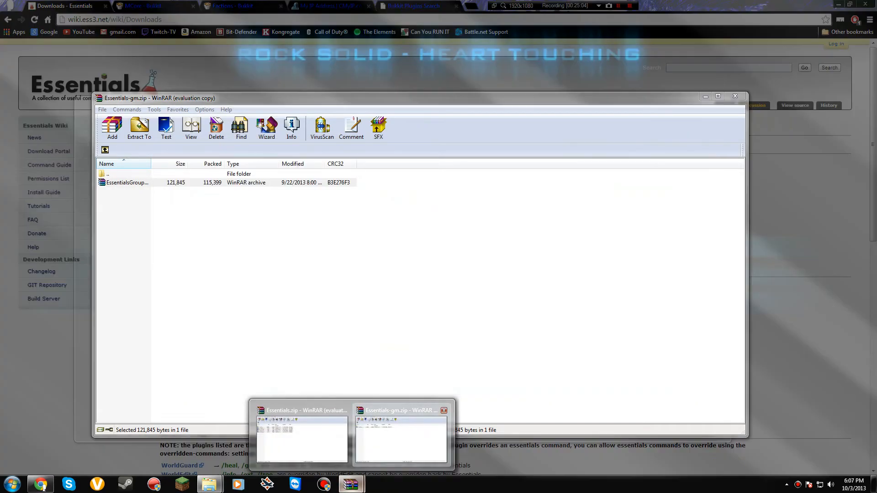
pyautogui.click(416, 452)
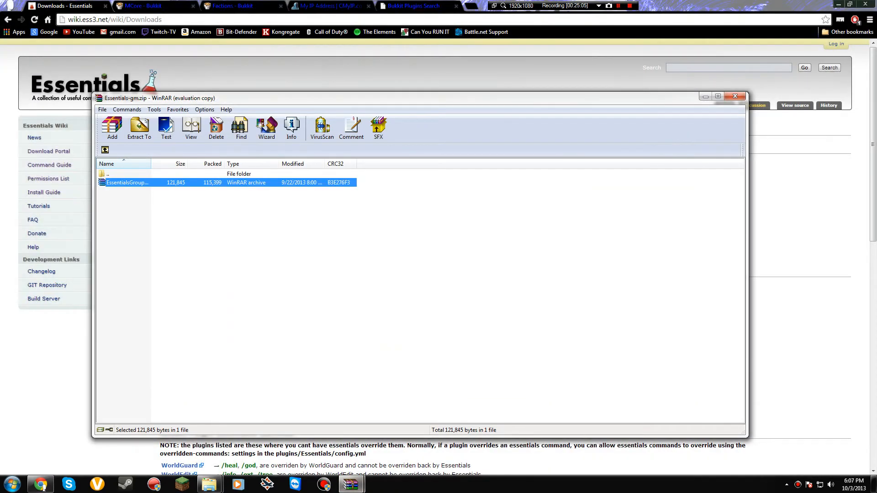
pyautogui.click(735, 96)
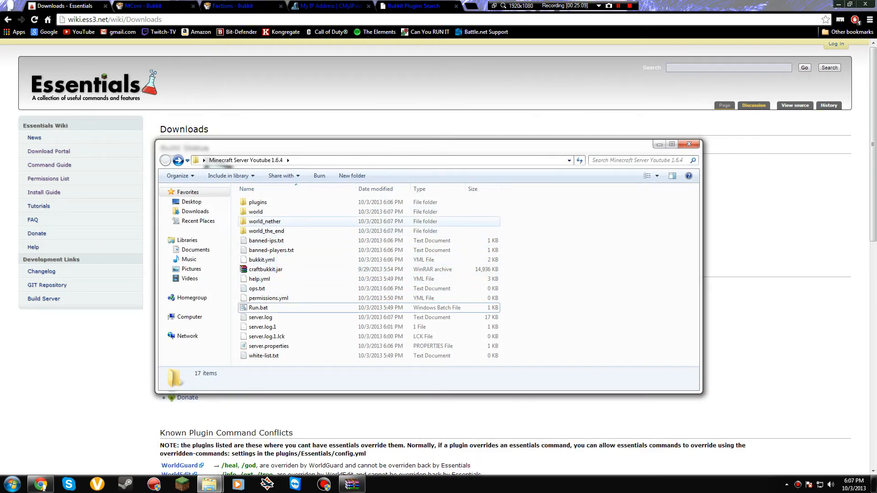
# Examine the PluginMetrics and Essentials folders inside the plugins folder, returning to the plugins folder after each
pyautogui.doubleClick(257, 202)
pyautogui.moveTo(297, 295); pyautogui.dragTo(360, 314)
pyautogui.moveTo(295, 309); pyautogui.dragTo(361, 353)
pyautogui.doubleClick(265, 221)
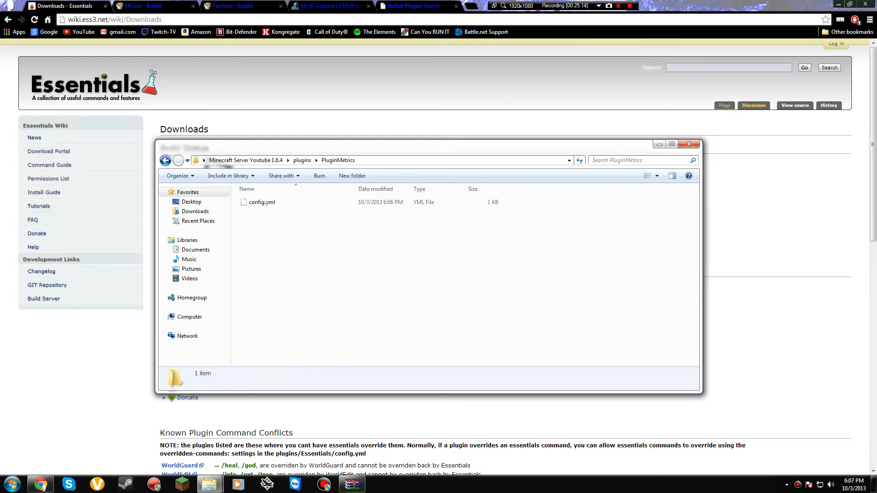
pyautogui.click(165, 161)
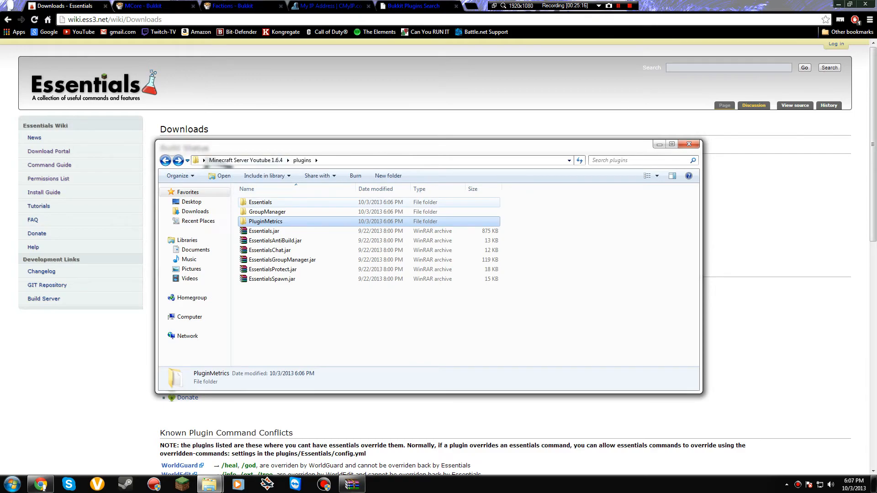
pyautogui.doubleClick(260, 202)
pyautogui.click(166, 161)
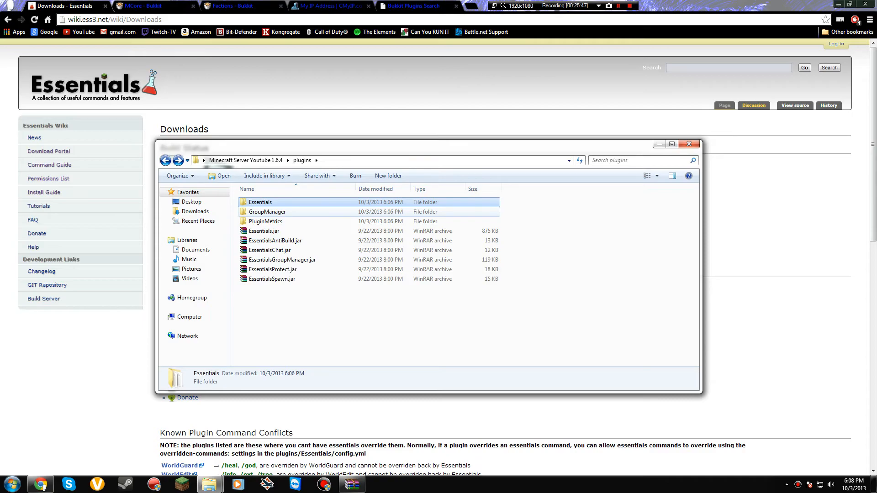
# Open groups.yml from GroupManager's worlds\world folder for editing in Notepad++
pyautogui.doubleClick(267, 211)
pyautogui.moveTo(297, 198); pyautogui.dragTo(302, 278)
pyautogui.doubleClick(256, 211)
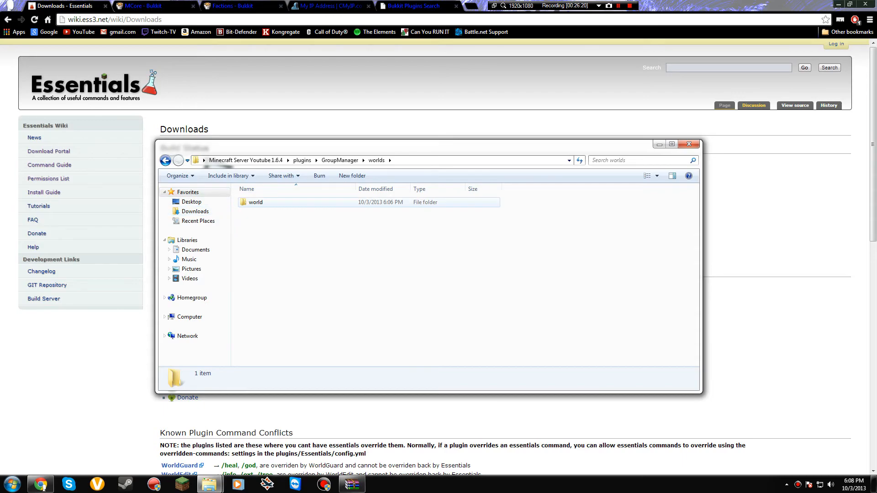
pyautogui.doubleClick(256, 201)
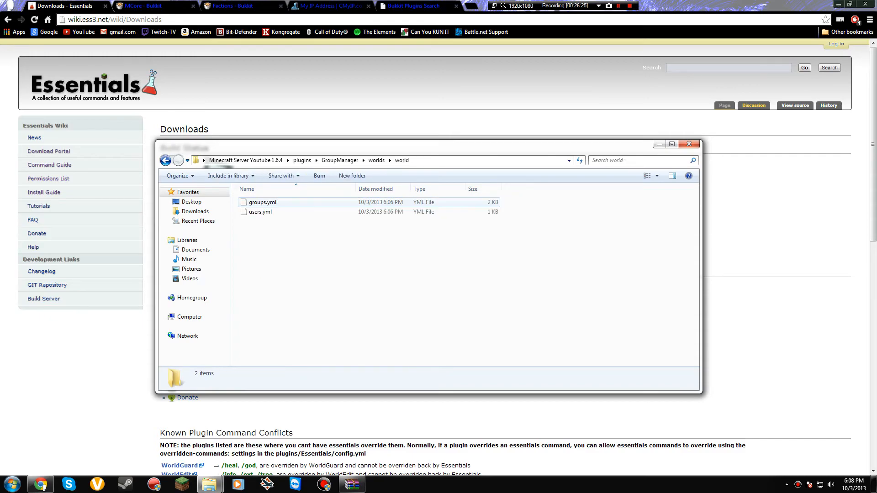
pyautogui.rightClick(261, 202)
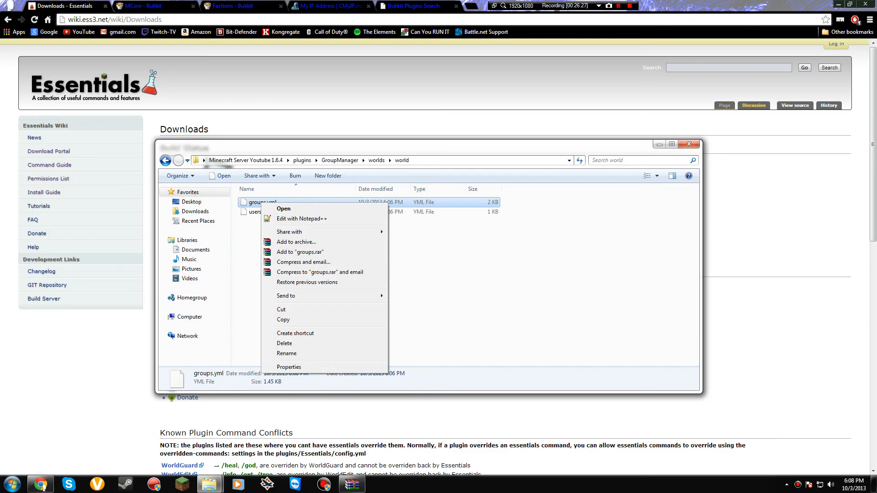
pyautogui.click(297, 218)
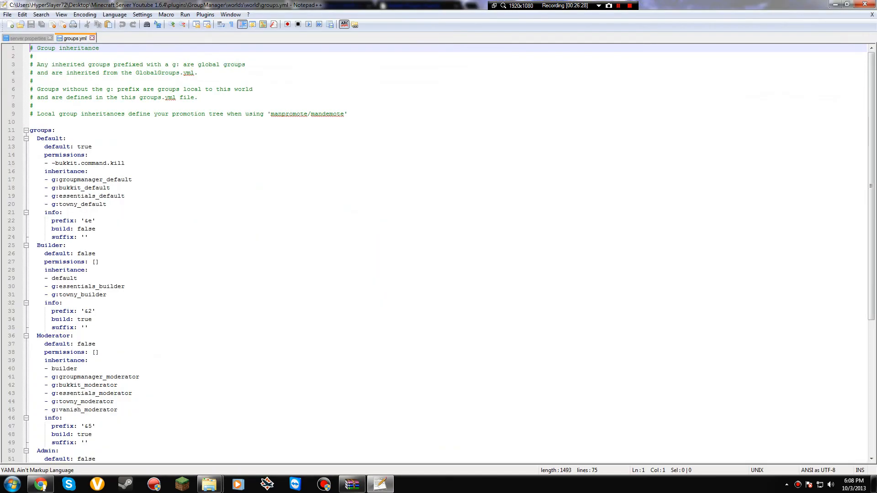
# Look over the group definitions in groups.yml, from Default through Owner
pyautogui.scroll(-4, 438, 254)
pyautogui.scroll(4, 438, 254)
pyautogui.scroll(-1, 438, 253)
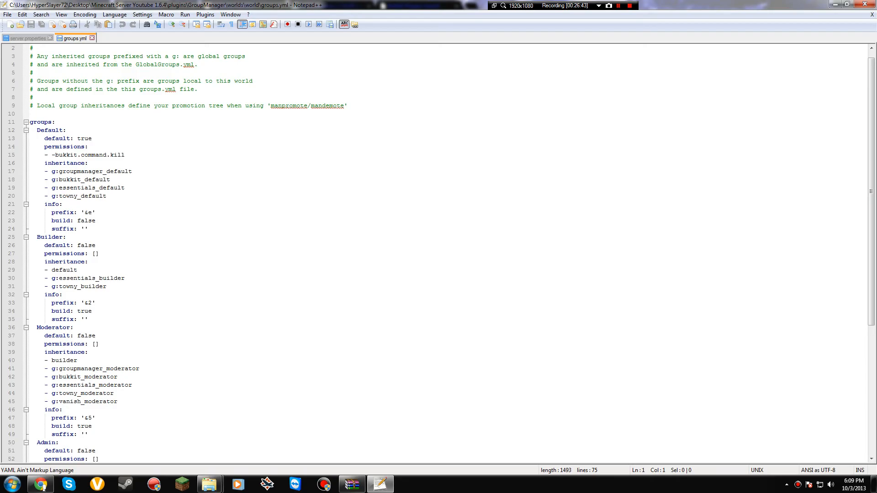
pyautogui.scroll(-8, 439, 253)
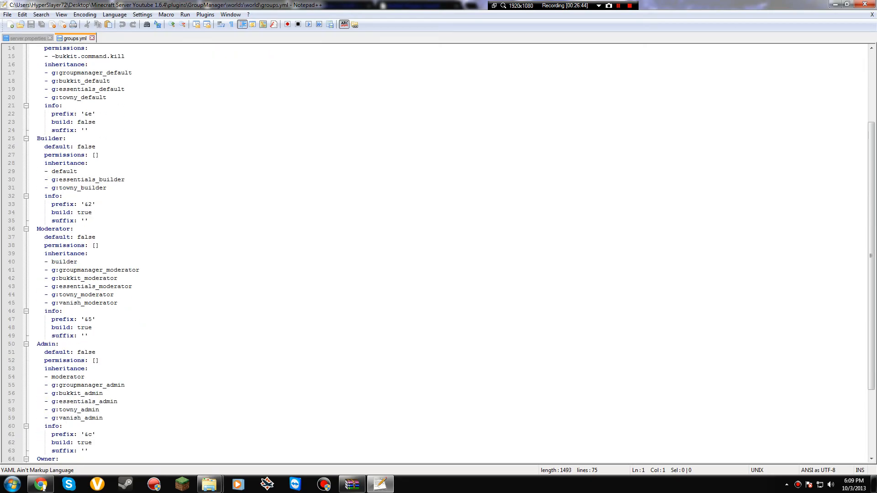
pyautogui.scroll(4, 439, 254)
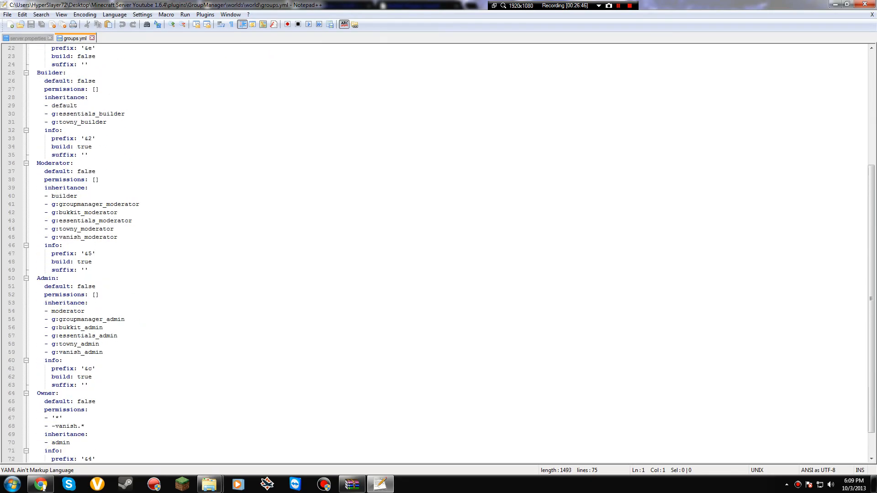
pyautogui.scroll(4, 439, 254)
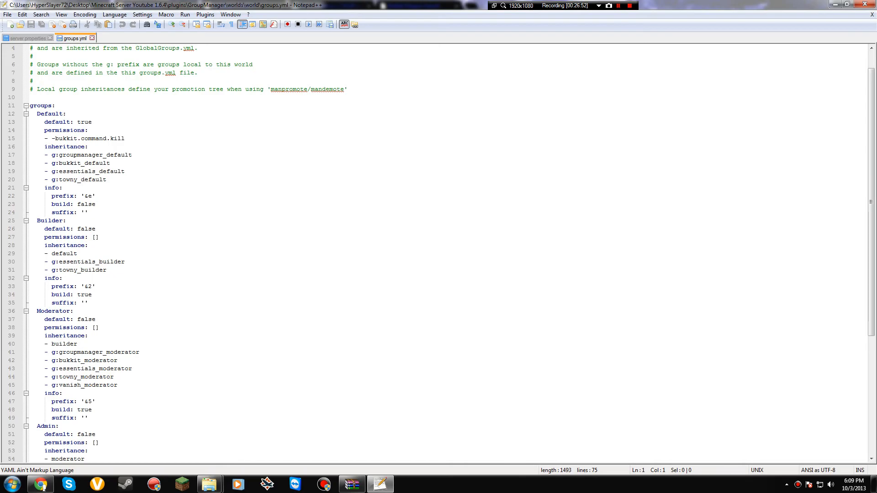
# Examine the Default group's default flag and its permissions entries
pyautogui.click(125, 139)
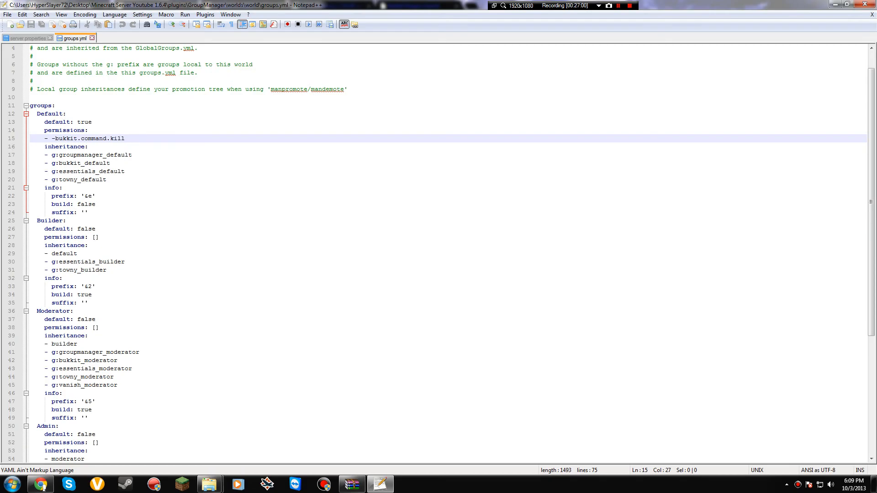
pyautogui.click(67, 114)
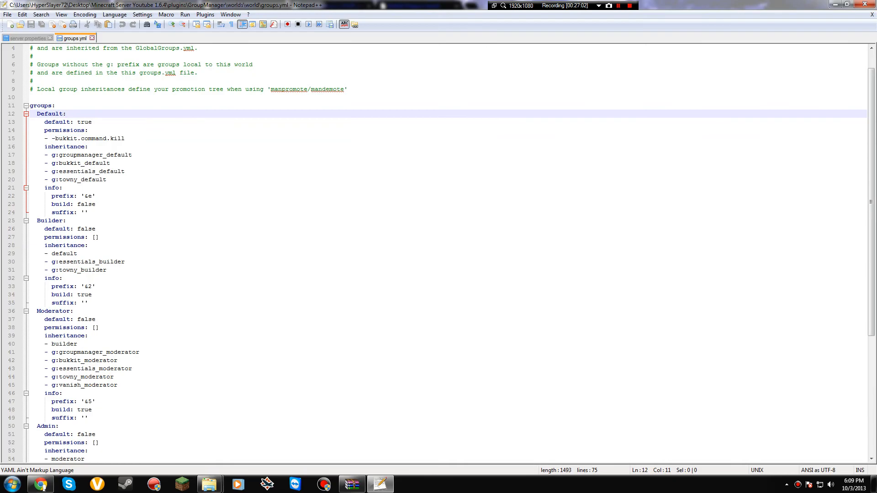
pyautogui.click(92, 122)
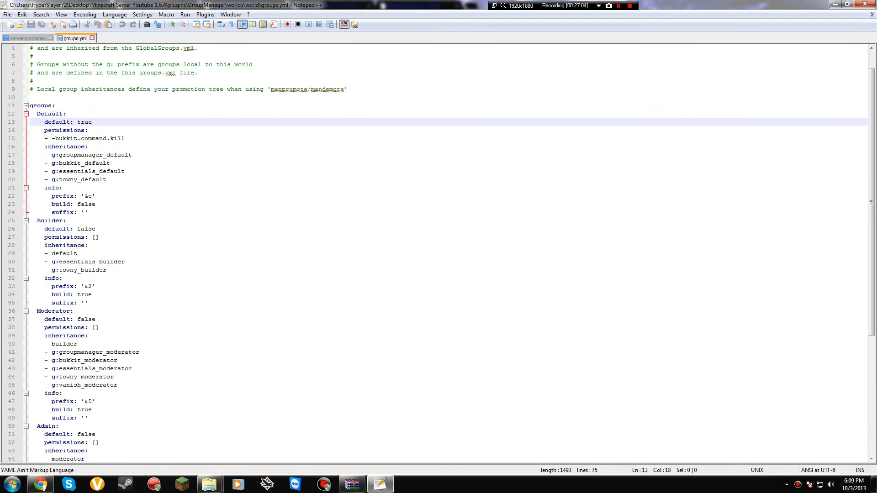
pyautogui.click(87, 130)
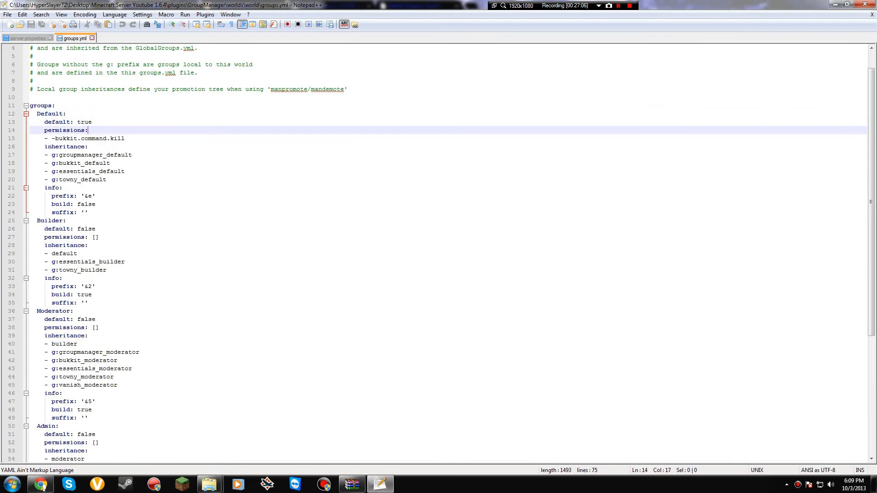
pyautogui.click(125, 138)
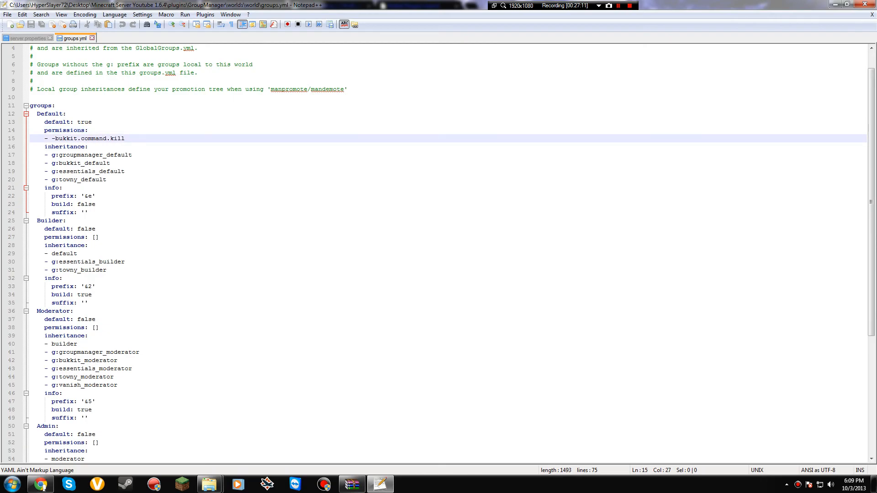
# Examine the Default group's build and prefix settings and its list of inherited groups
pyautogui.click(95, 205)
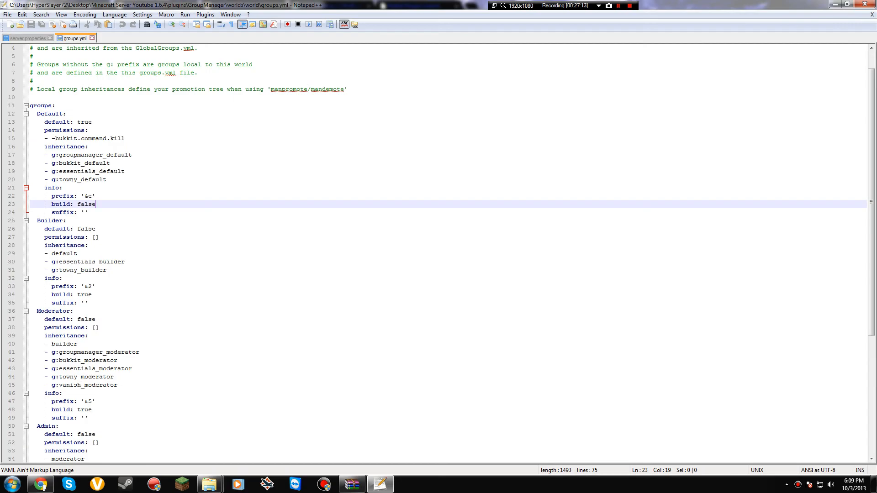
pyautogui.click(95, 196)
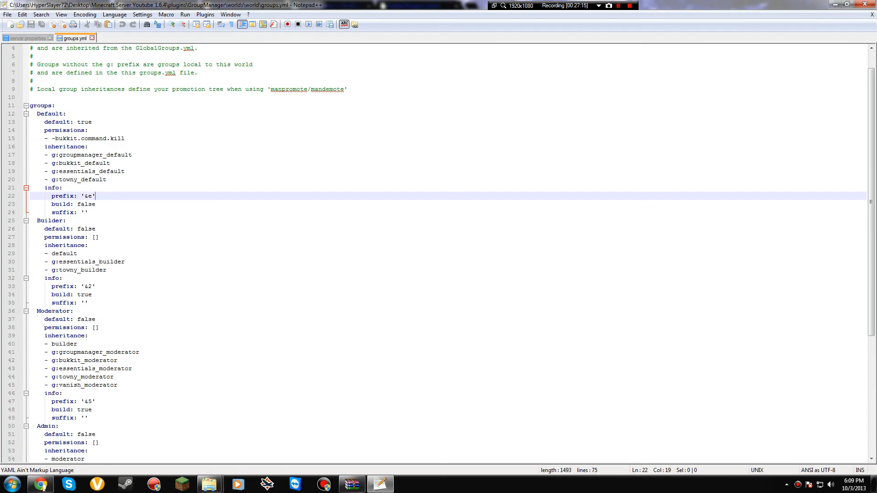
pyautogui.hotkey('shift', 'Left')
pyautogui.hotkey('shift', 'Left')
pyautogui.hotkey('shift', 'Right')
pyautogui.press('End')
pyautogui.moveTo(102, 179); pyautogui.dragTo(52, 163)
# Examine the Builder, Moderator, Admin and Owner groups, including the inherited entries and the Owner permissions
pyautogui.scroll(-4, 52, 163)
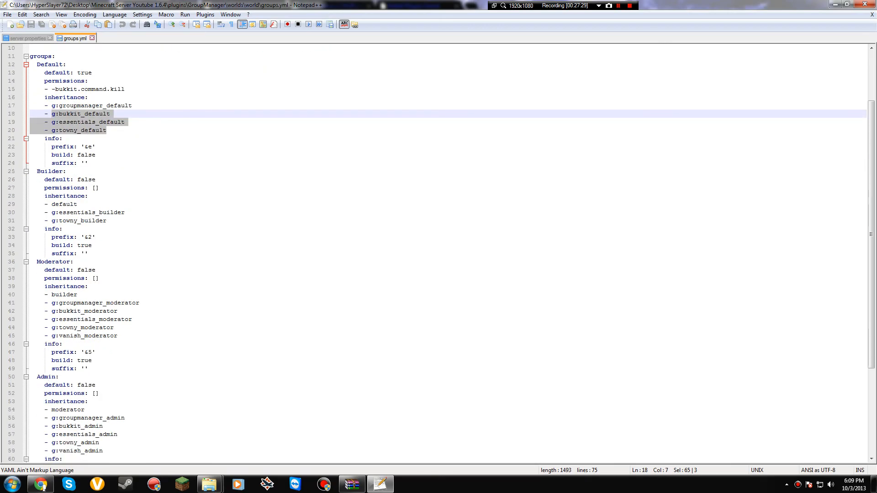
pyautogui.moveTo(87, 294); pyautogui.dragTo(55, 253)
pyautogui.click(137, 270)
pyautogui.scroll(-1, 137, 270)
pyautogui.scroll(-2, 438, 254)
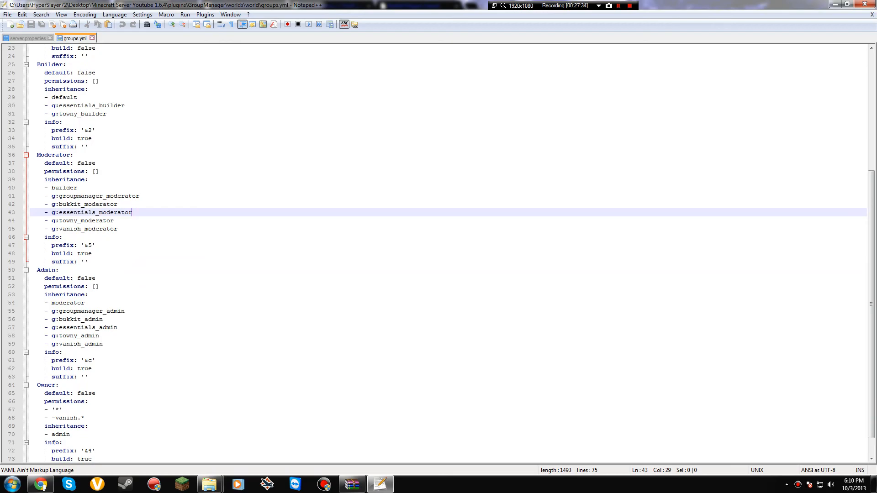
pyautogui.scroll(2, 438, 253)
pyautogui.scroll(-3, 438, 253)
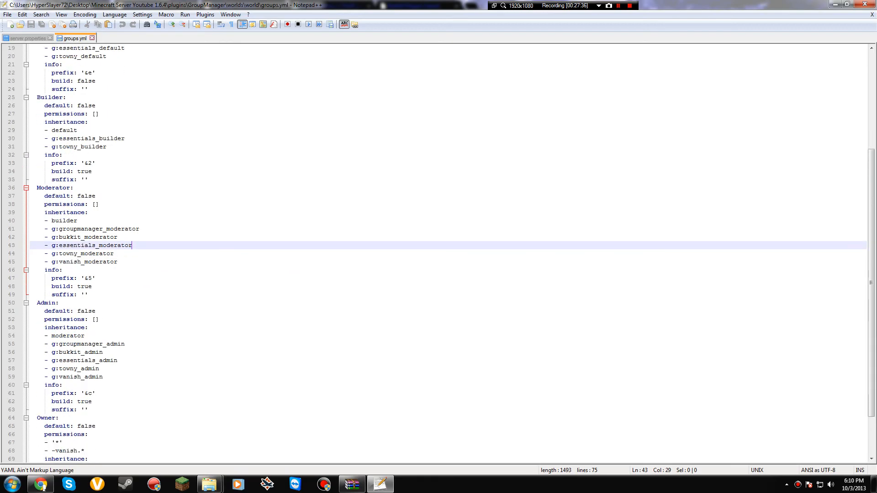
pyautogui.moveTo(59, 385)
pyautogui.mouseDown()
pyautogui.moveTo(51, 385)
pyautogui.moveTo(68, 393)
pyautogui.moveTo(55, 393)
pyautogui.mouseUp()
pyautogui.click(59, 385)
pyautogui.click(63, 385)
pyautogui.scroll(2, 55, 394)
pyautogui.scroll(6, 53, 442)
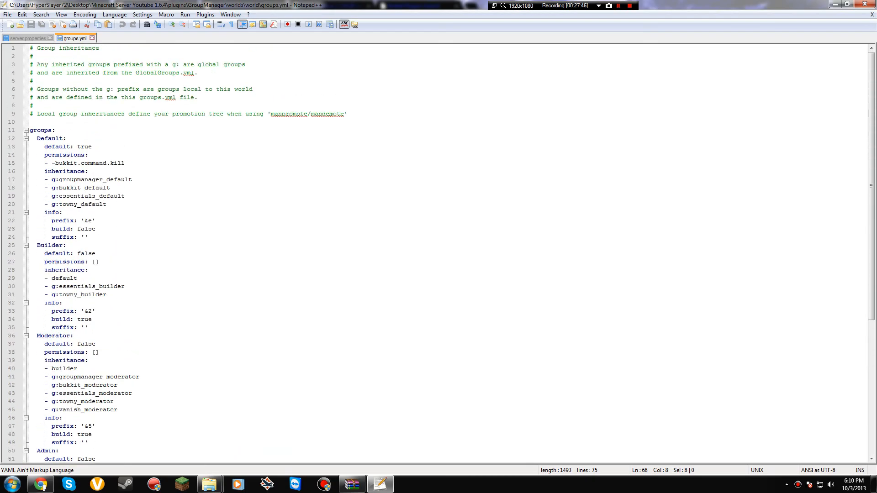
# Close groups.yml and server.properties, and exit the text editor
pyautogui.click(100, 262)
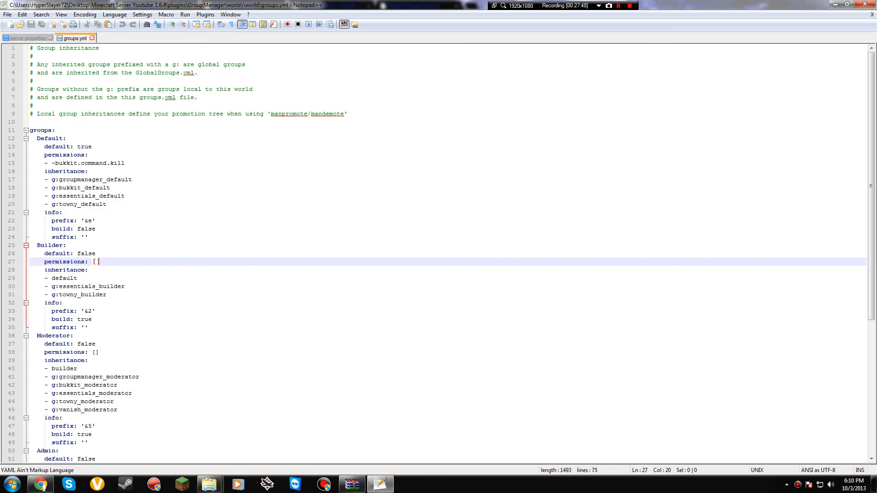
pyautogui.hotkey('ctrl', 'w')
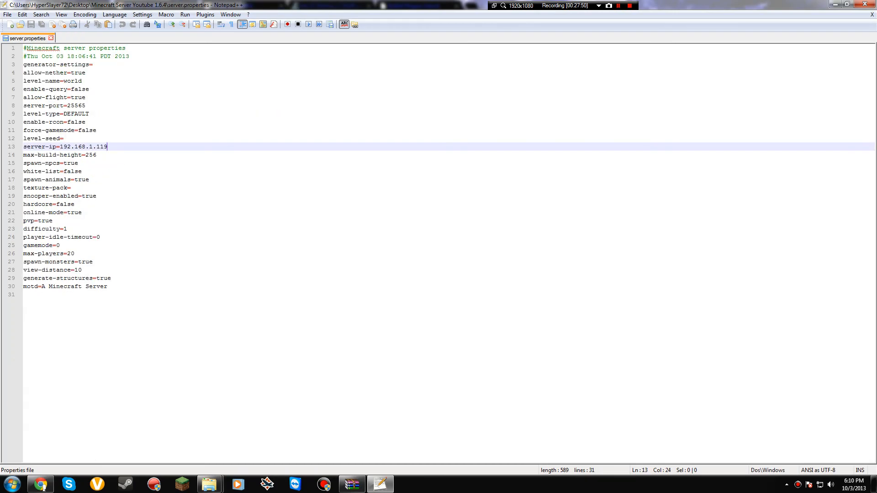
pyautogui.hotkey('ctrl', 'w')
pyautogui.click(865, 4)
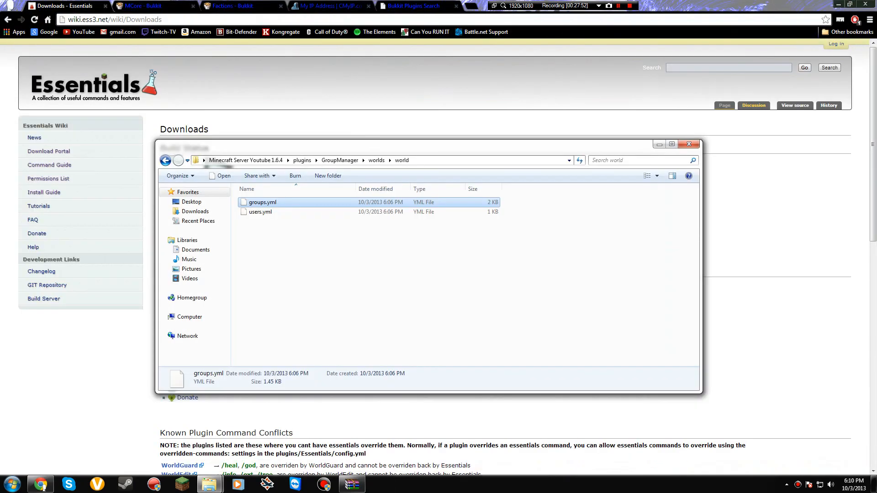
# Clear the file selection and go back from the world folder to the plugins folder
pyautogui.click(457, 274)
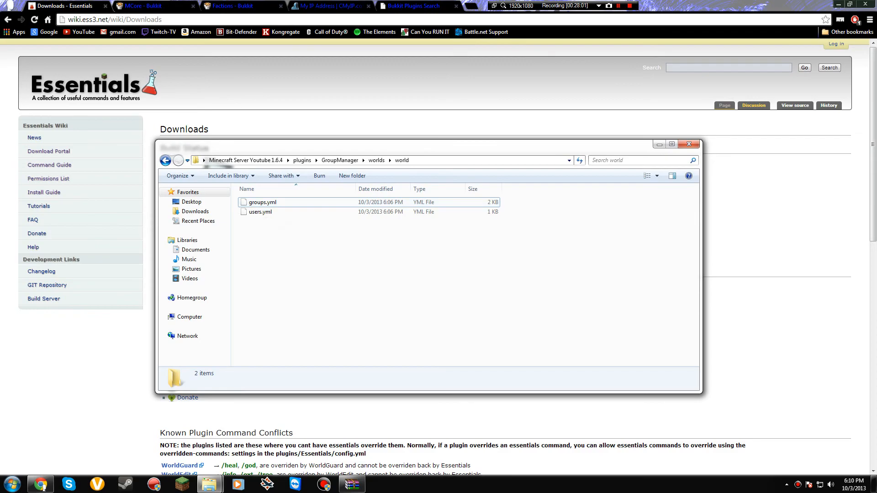
pyautogui.click(165, 161)
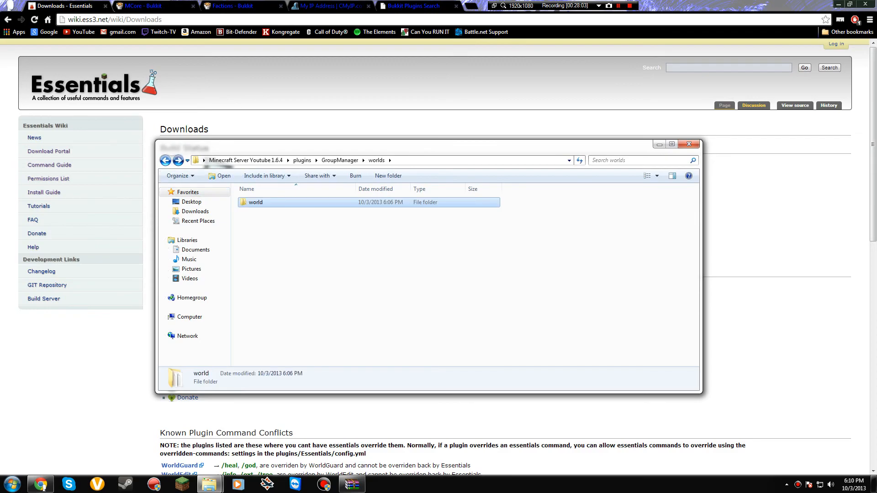
pyautogui.click(166, 160)
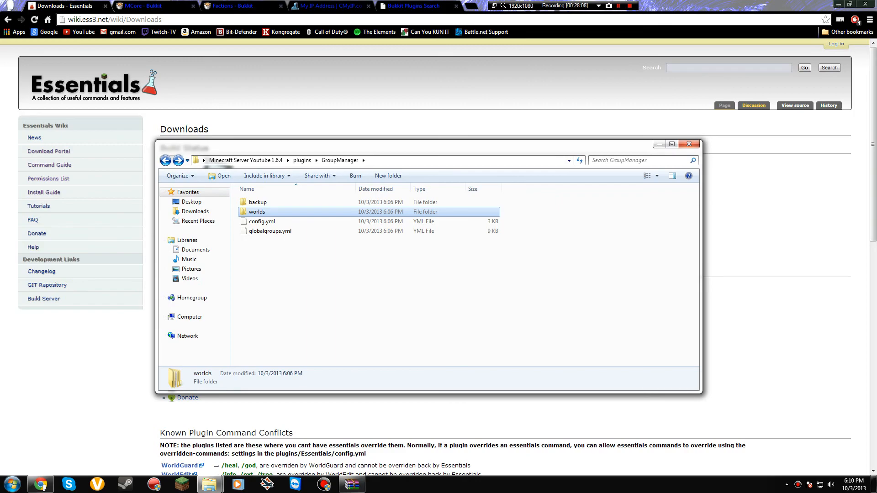
pyautogui.click(165, 160)
# Bring the browser forward and review the Factions plugin page, including its installation instructions
pyautogui.click(109, 338)
pyautogui.hotkey('ctrl', 'Tab')
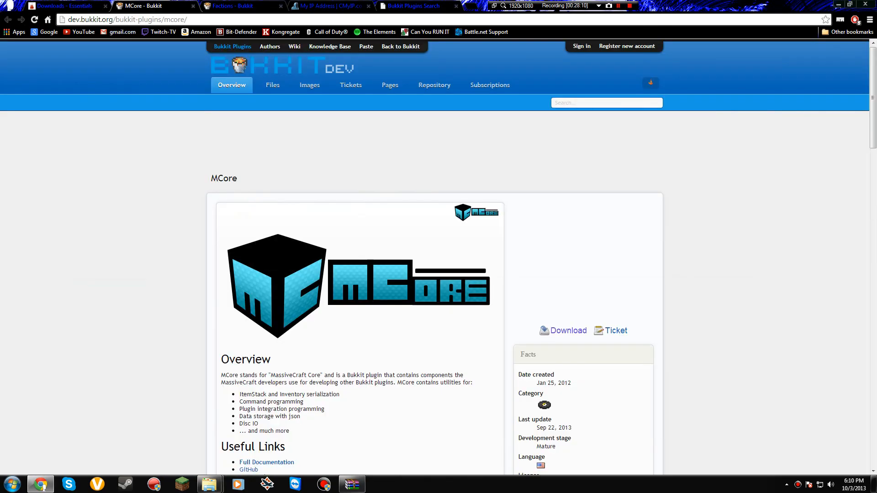
pyautogui.hotkey('ctrl', 'Tab')
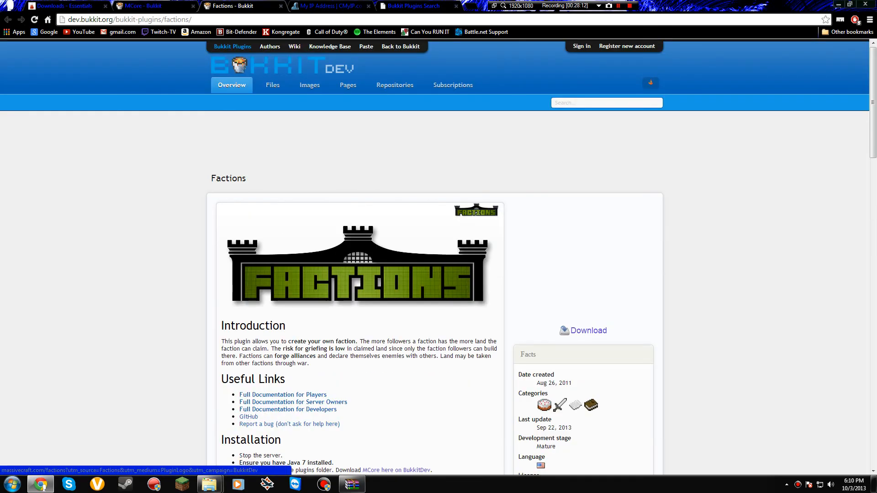
pyautogui.scroll(-5, 439, 255)
pyautogui.scroll(2, 439, 255)
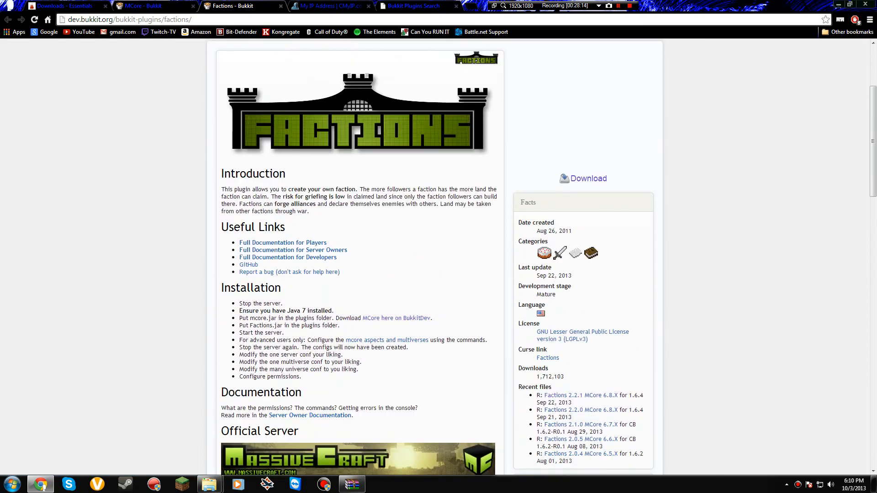
pyautogui.scroll(2, 439, 256)
pyautogui.scroll(-2, 439, 256)
pyautogui.scroll(4, 438, 256)
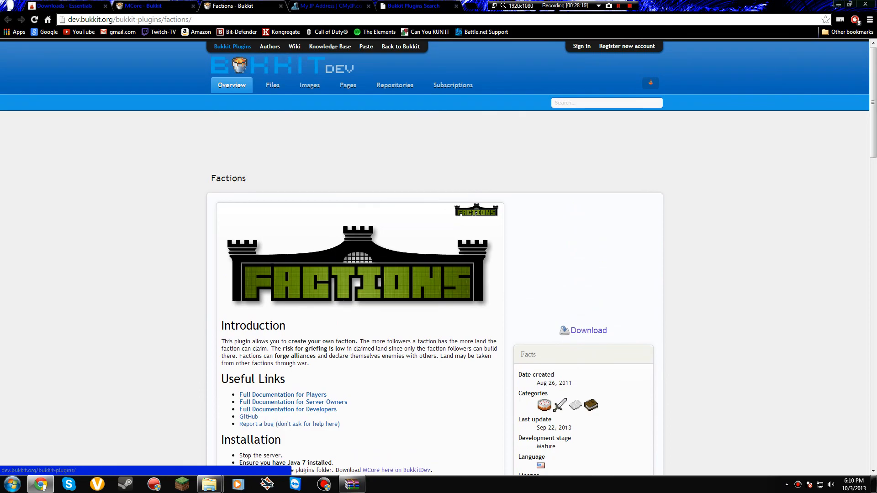
# Revisit the MCore plugin page alongside the Factions page
pyautogui.hotkey('ctrl', 'shift', 'Tab')
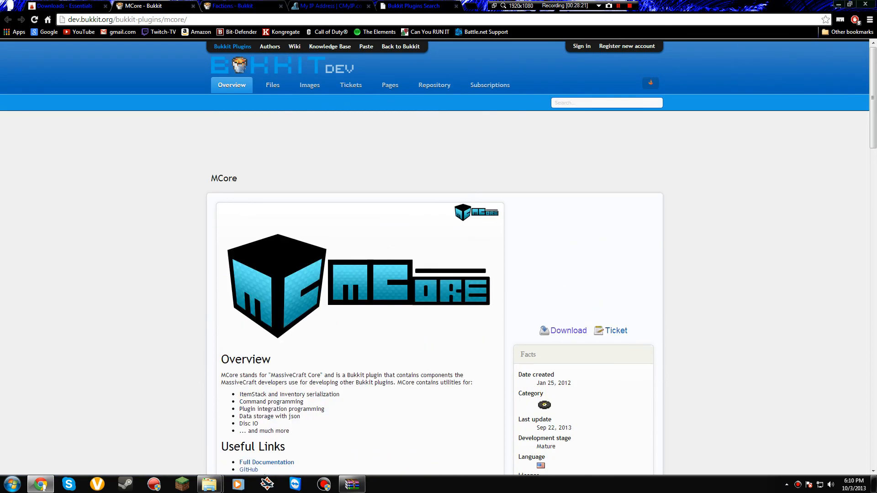
pyautogui.hotkey('ctrl', 'Tab')
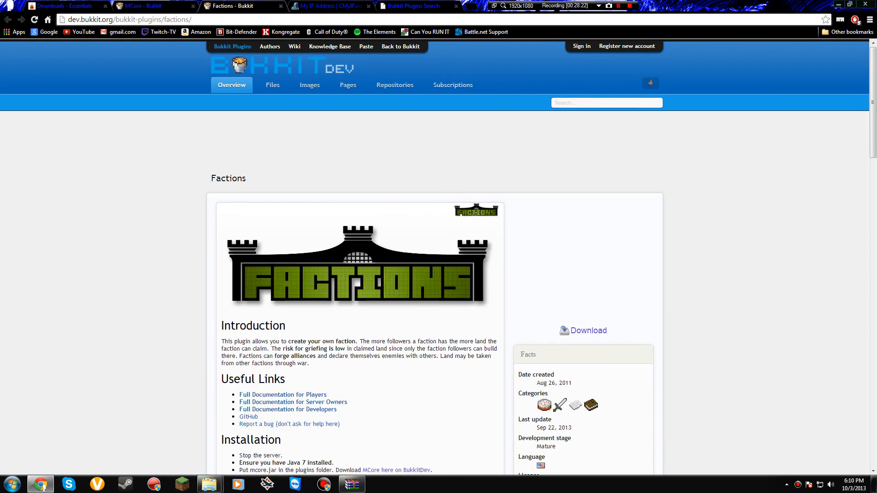
pyautogui.hotkey('ctrl', 'shift', 'Tab')
pyautogui.hotkey('ctrl', 'shift', 'Tab')
pyautogui.hotkey('ctrl', 'Tab')
pyautogui.hotkey('ctrl', 'Tab')
pyautogui.hotkey('ctrl', 'Tab')
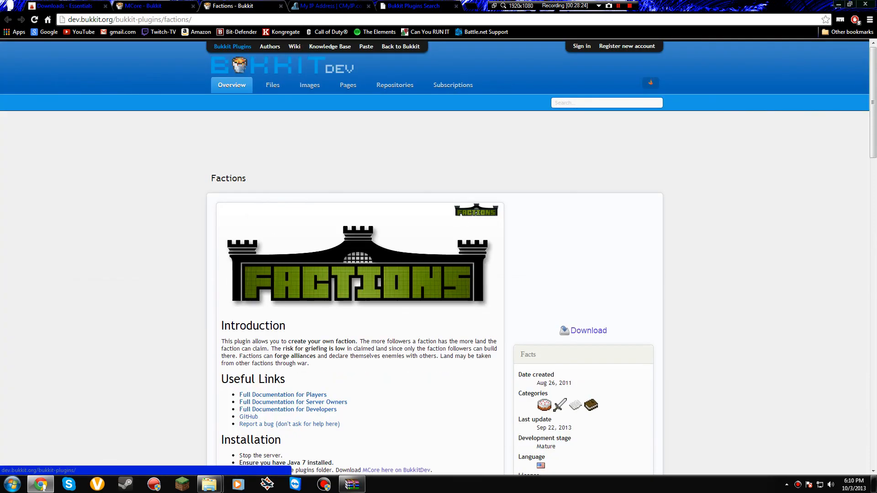
# Close the My IP Address page and look over the plugin list on the Bukkit Plugins Search page
pyautogui.hotkey('ctrl', 'w')
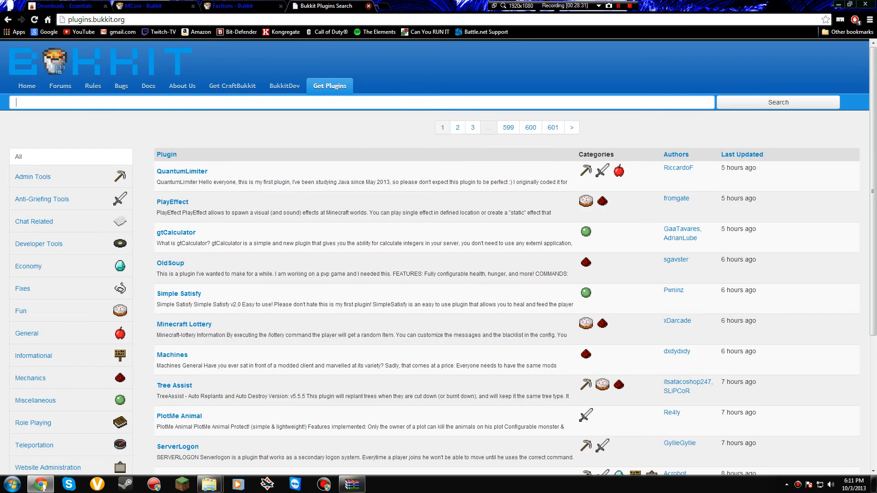
pyautogui.scroll(-3, 185, 323)
pyautogui.scroll(3, 185, 323)
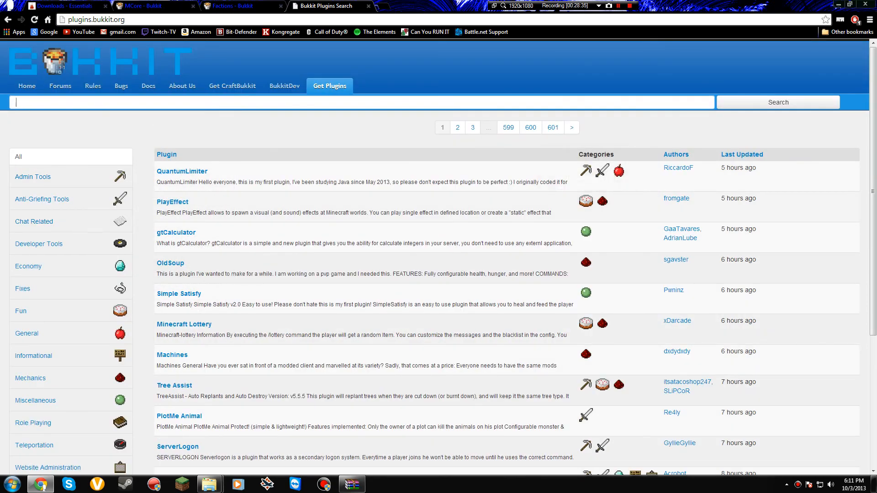